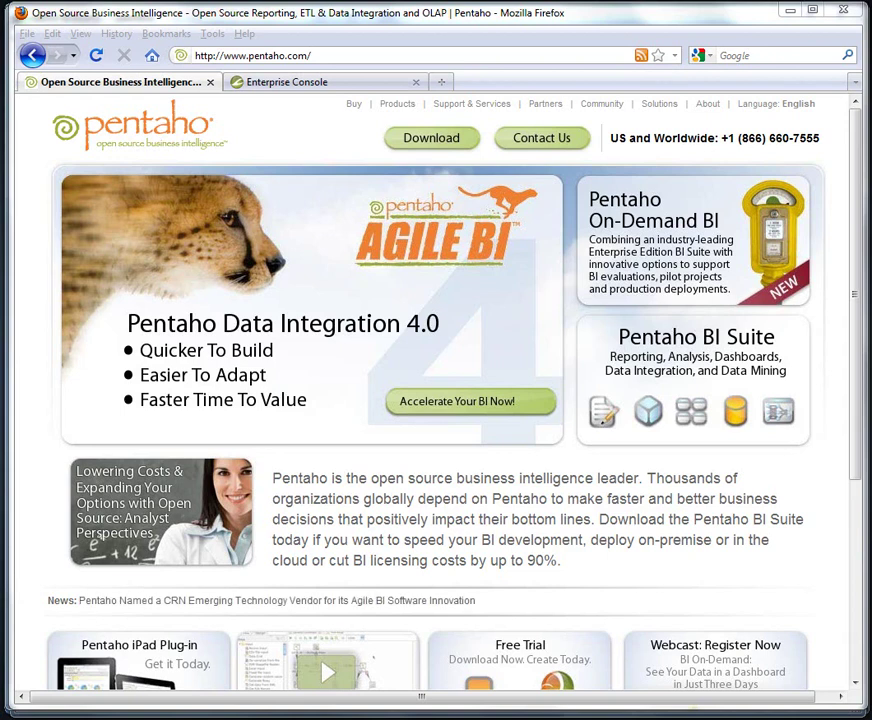
Switch from Firefox to the PuTTY terminal on the Ubuntu server.
key(alt+Tab)
key(Tab)
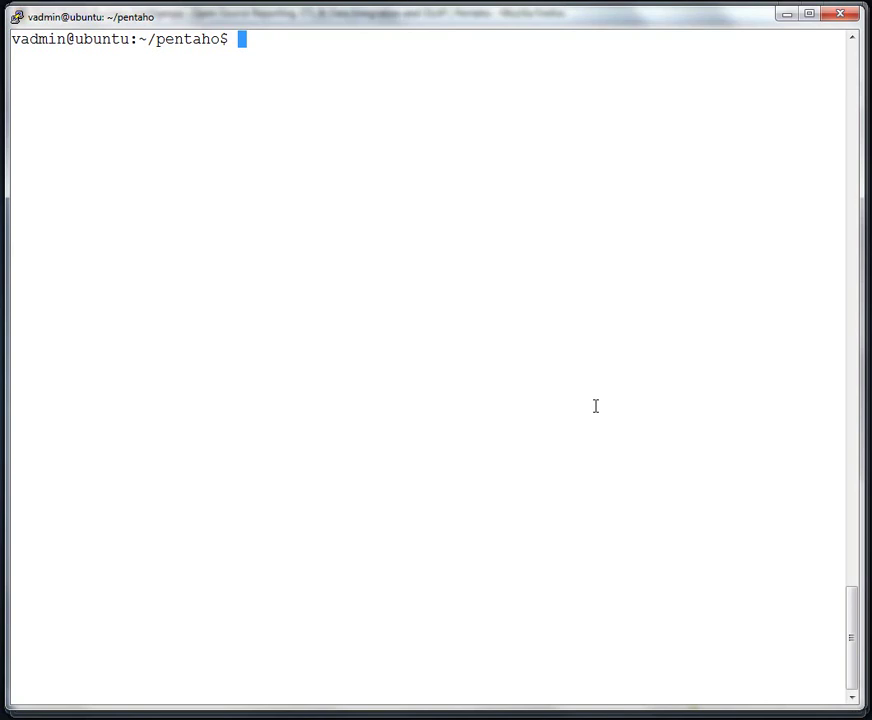
Run pwd and ls -ail in ~/pentaho, then type ./ctlscript.sh start.
text(pwd)
key(Return)
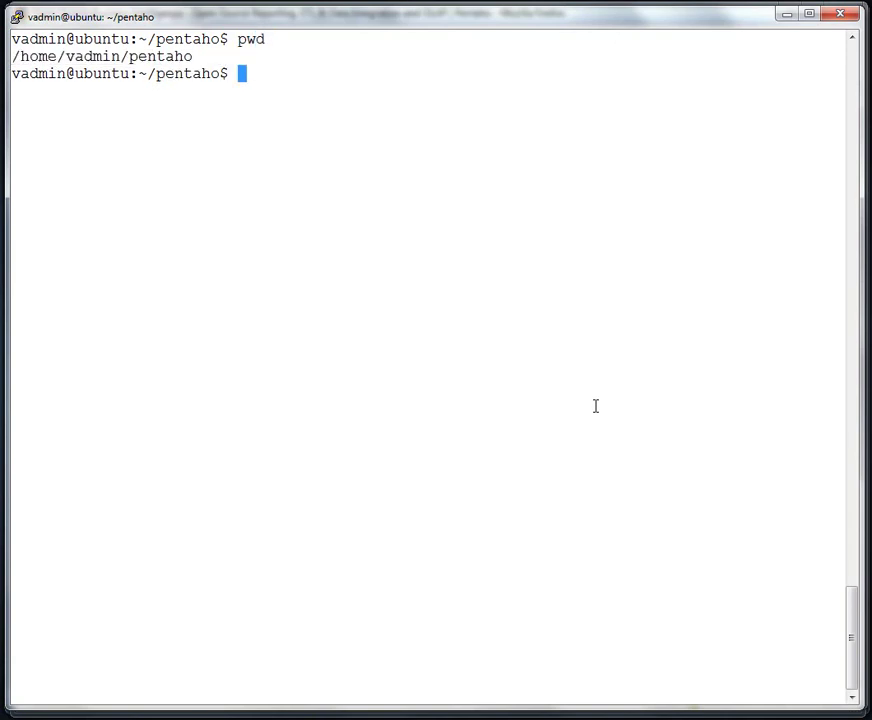
text(ls -ail)
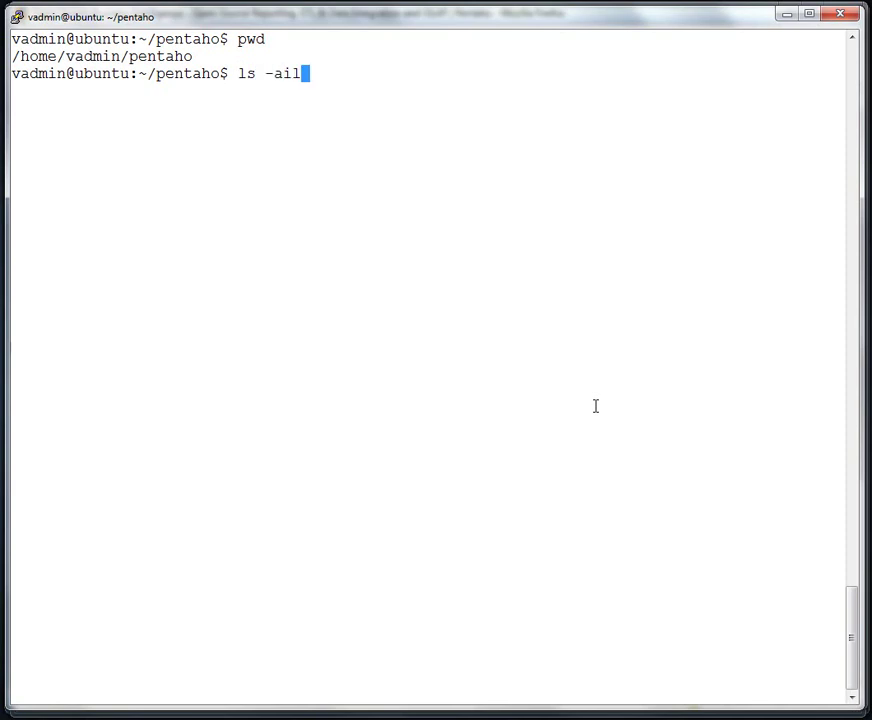
key(Return)
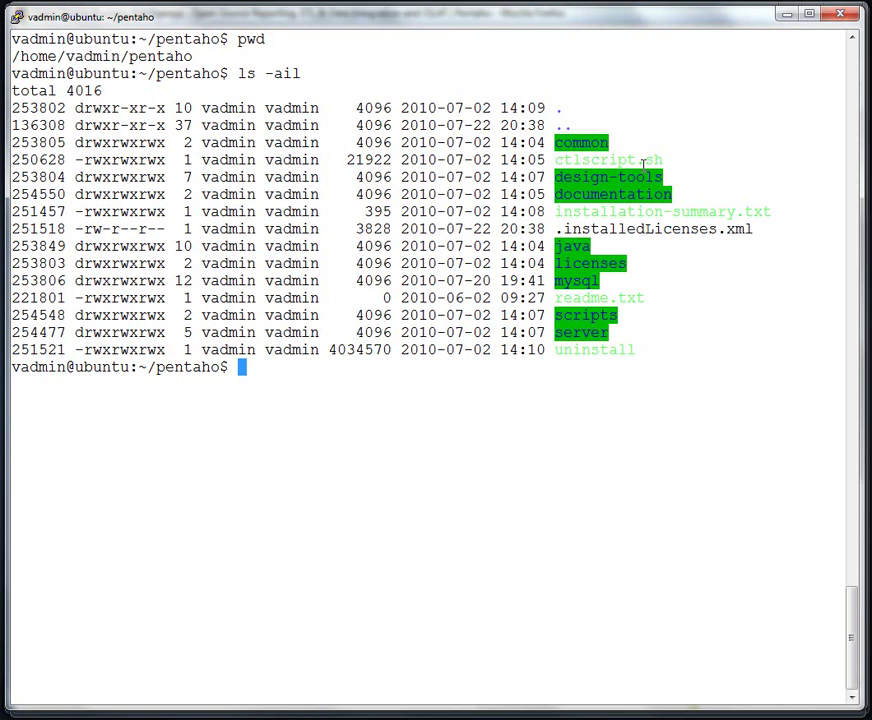
text(./ctlscript)
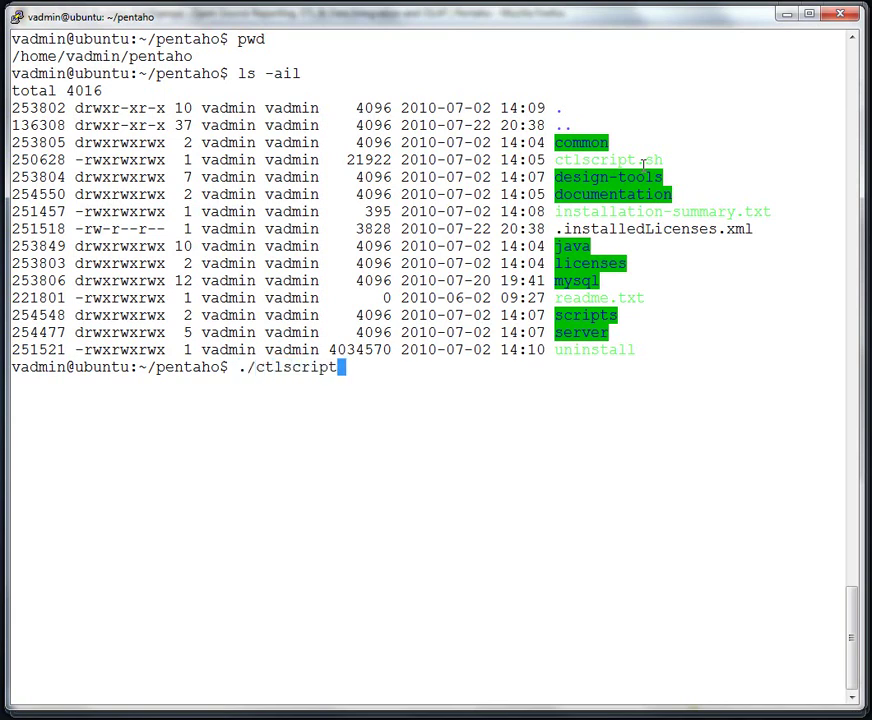
text(.sh start)
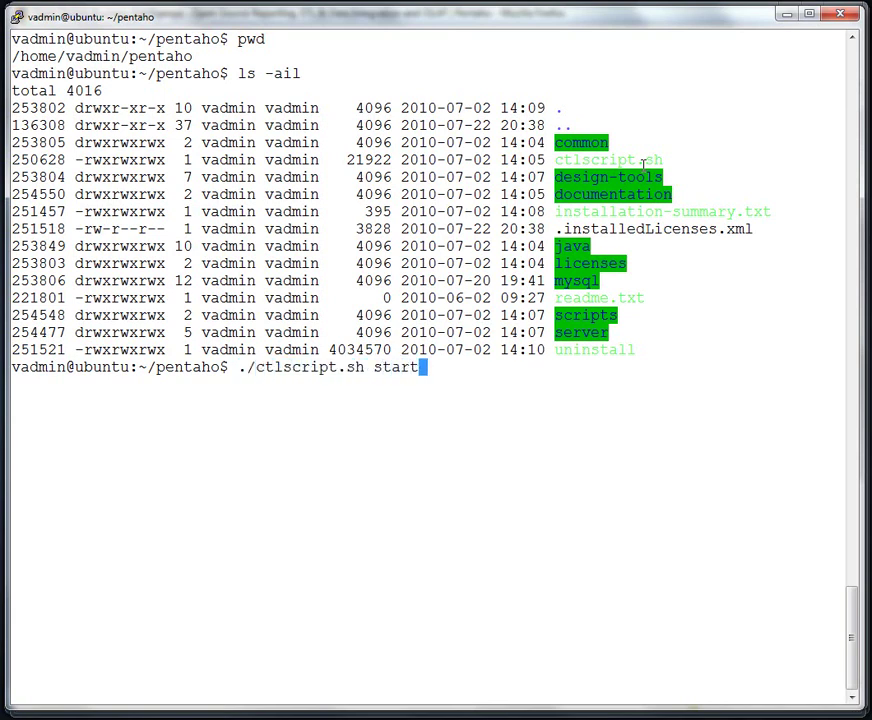
Check ./ctlscript.sh usage, then run ./ctlscript.sh start to launch MySQL, Tomcat and Jetty.
key(BackSpace)
key(BackSpace)
key(BackSpace)
key(BackSpace)
key(BackSpace)
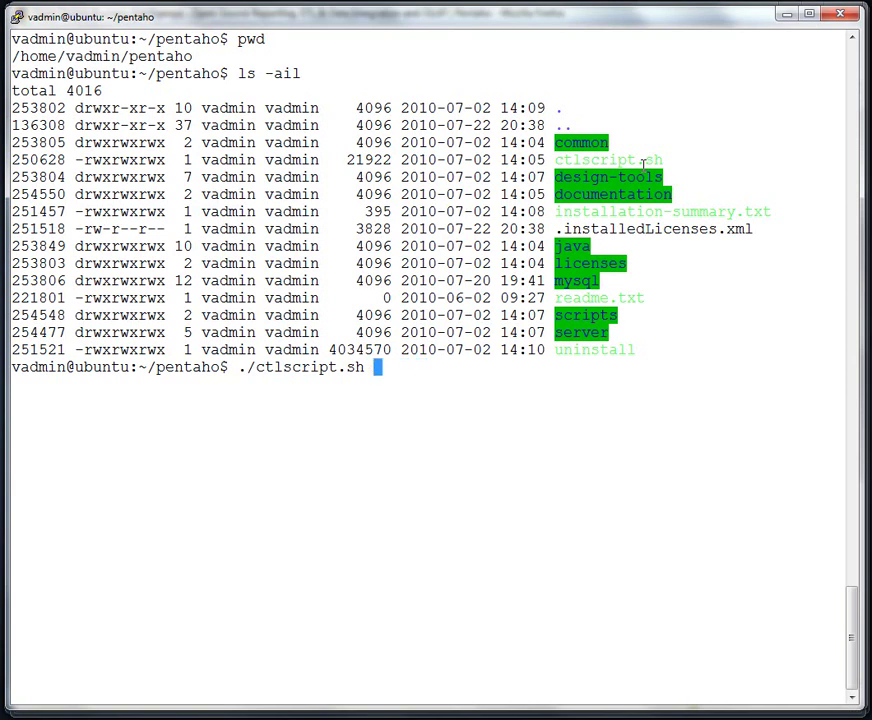
key(Return)
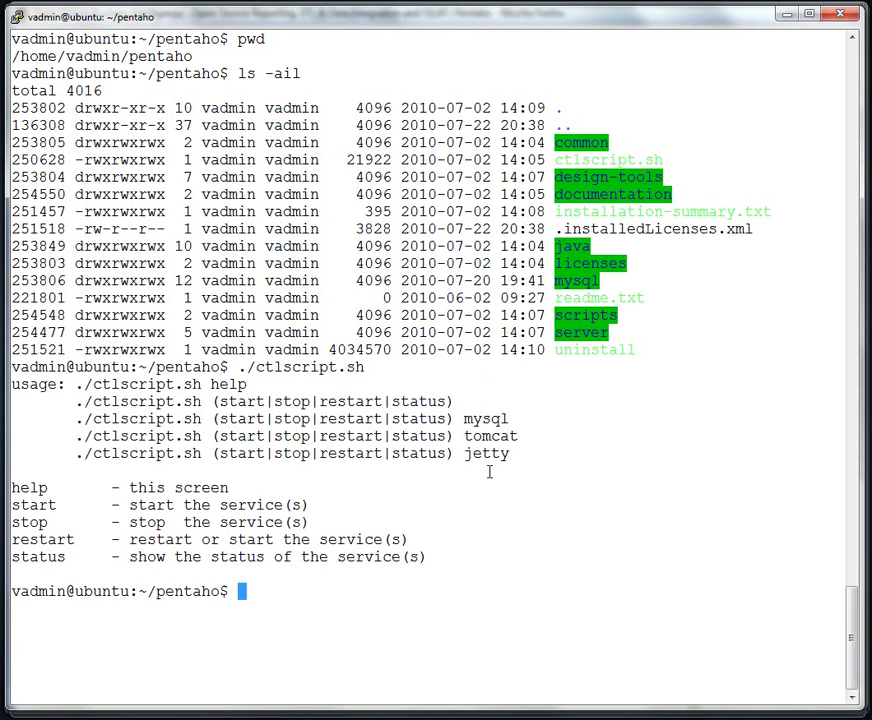
key(Up)
text(start)
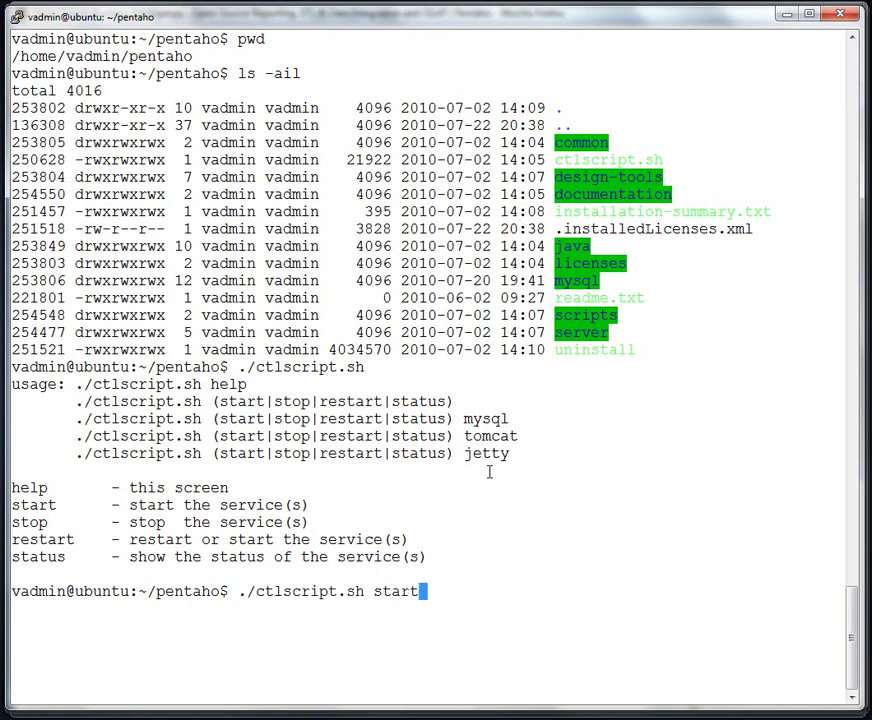
key(Return)
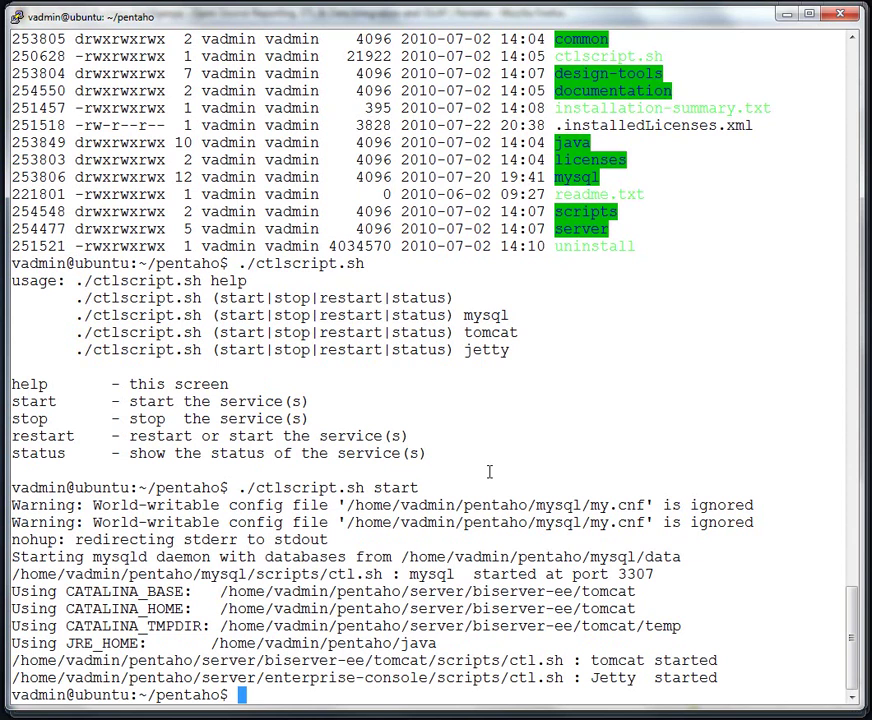
key(alt+Tab)
key(alt+Tab)
key(alt+Tab)
key(alt+Tab)
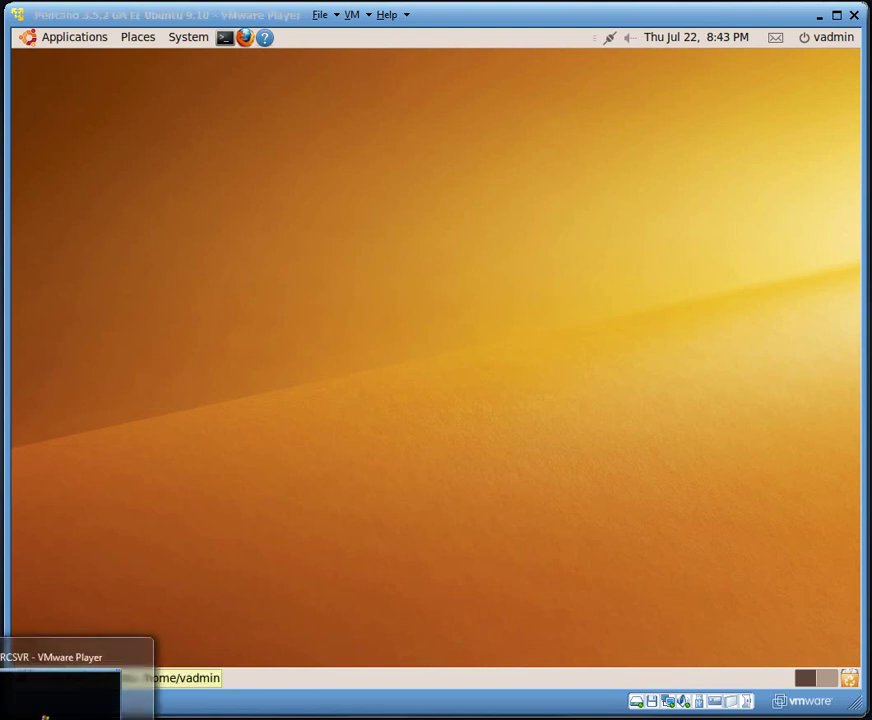
Unlock the ARCSVR Windows Server 2003 VM using Send Ctrl+Alt+Del and the administrator password.
click(43, 705)
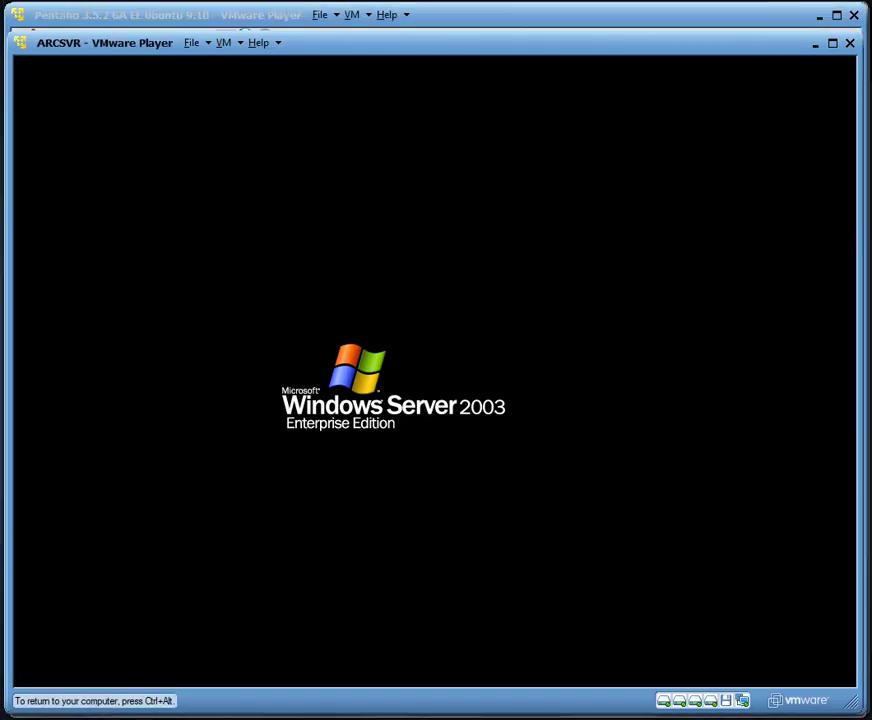
click(223, 42)
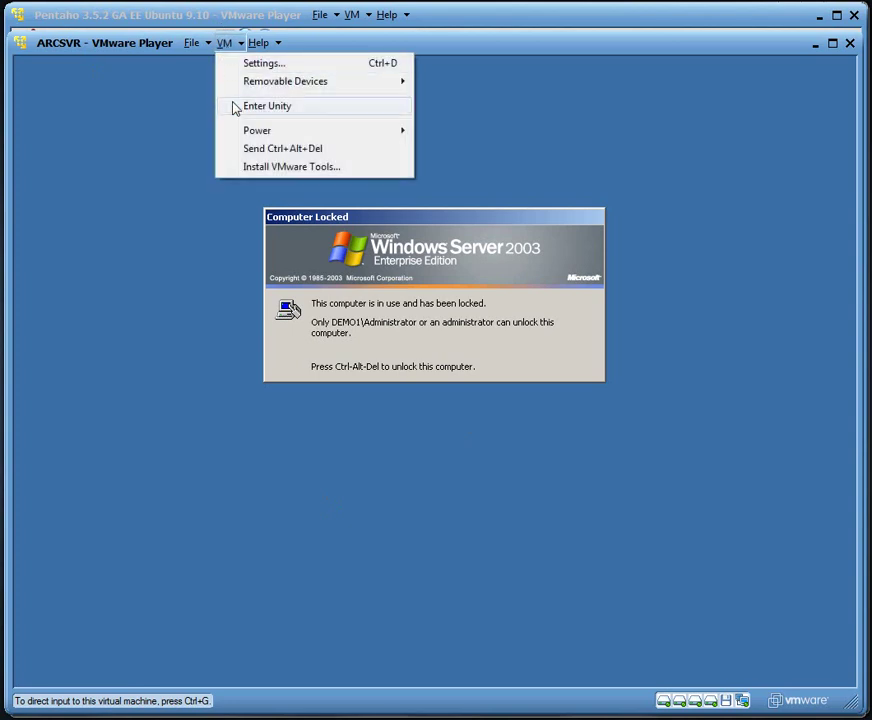
click(263, 150)
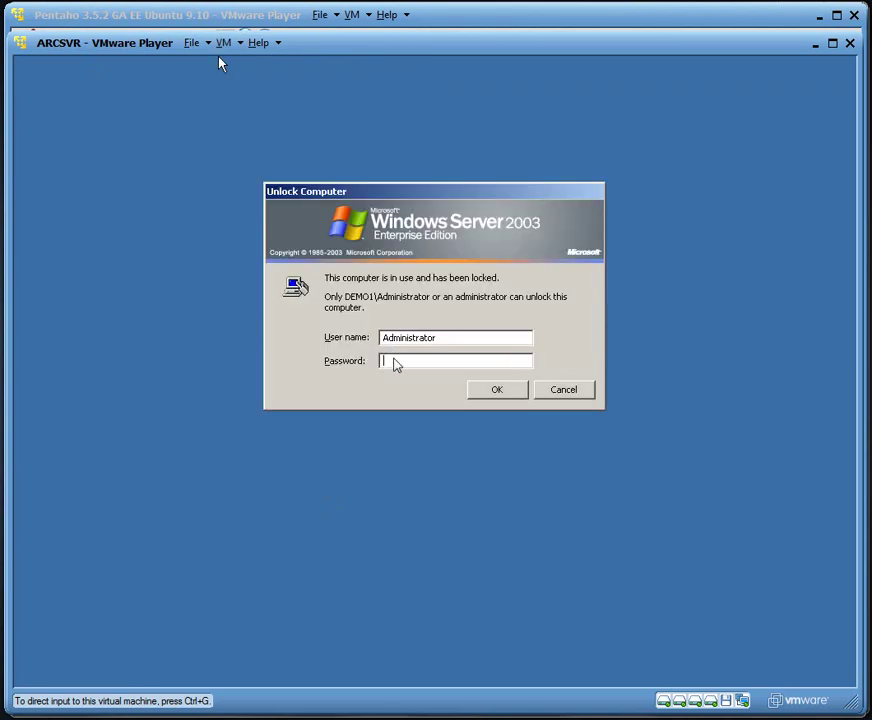
click(395, 362)
text(**)
key(Return)
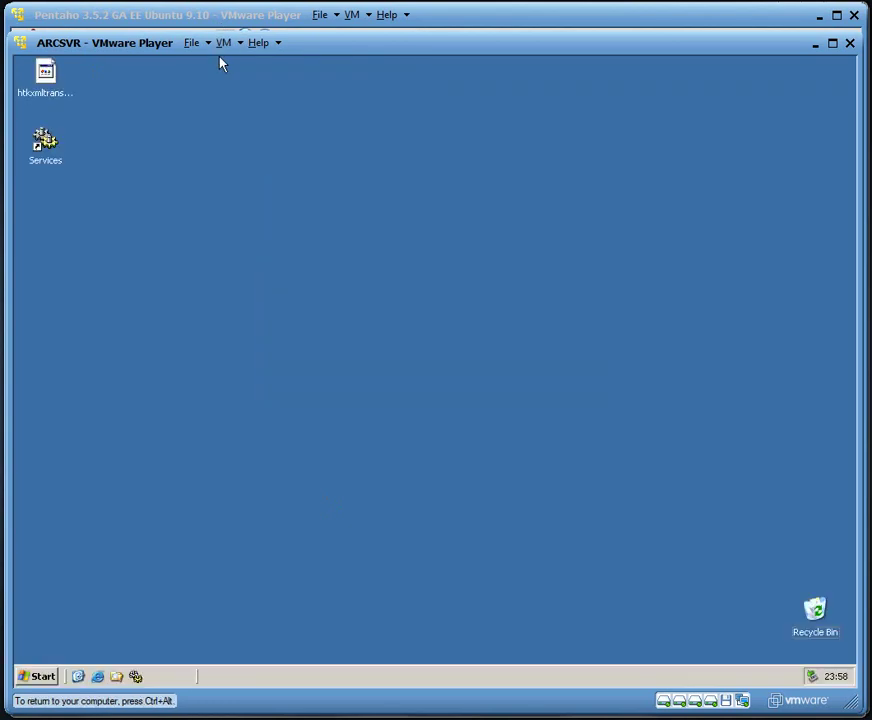
Browse Start > All Programs to the Pentaho Enterprise Edition entries.
click(38, 677)
mouse_move(120, 638)
mouse_move(231, 584)
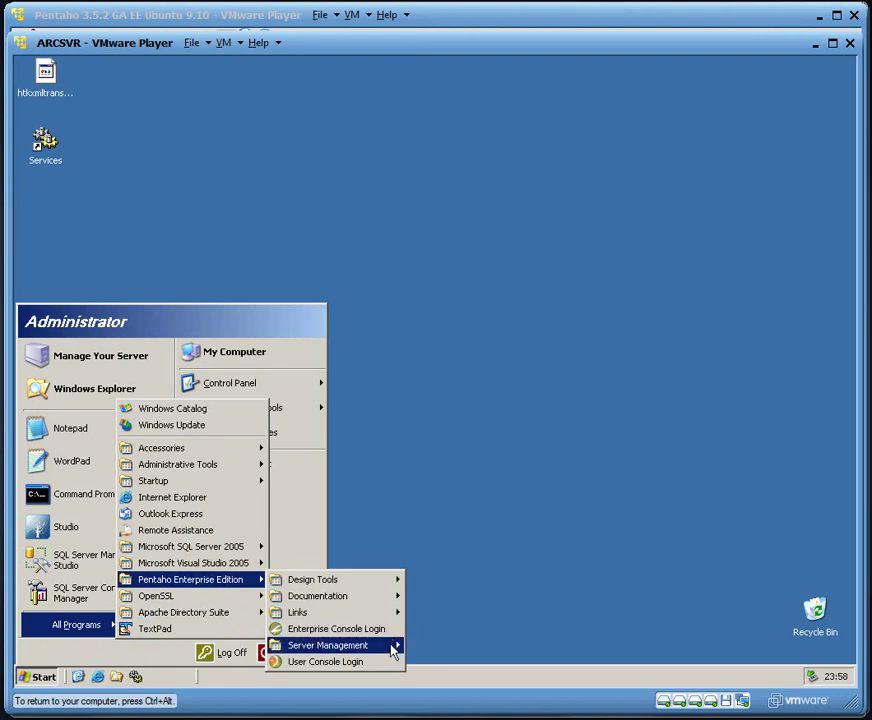
mouse_move(393, 651)
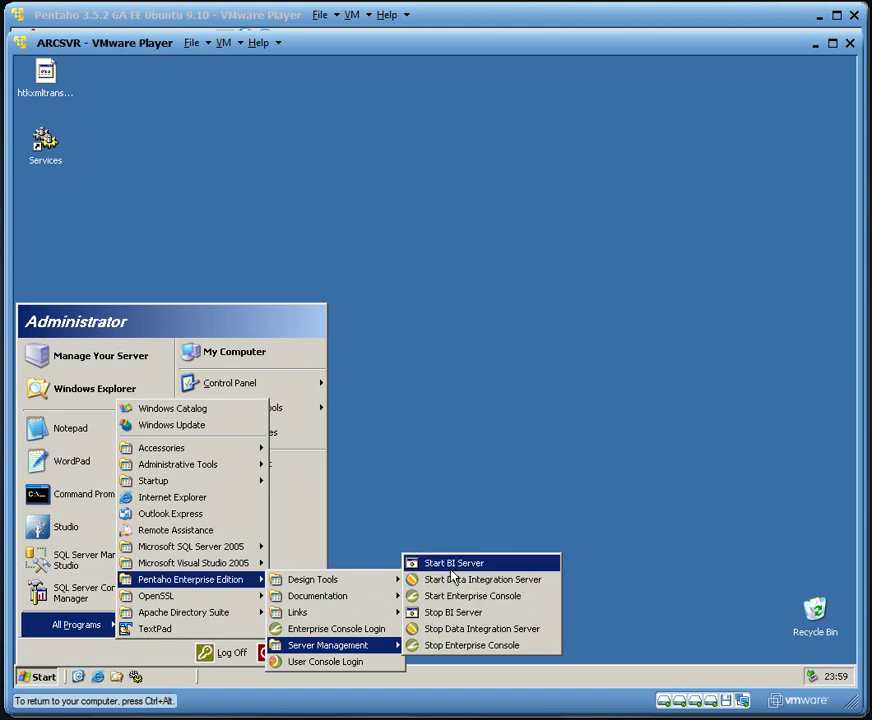
Open Services and resize it to show the Pentaho services' full names and status.
click(136, 677)
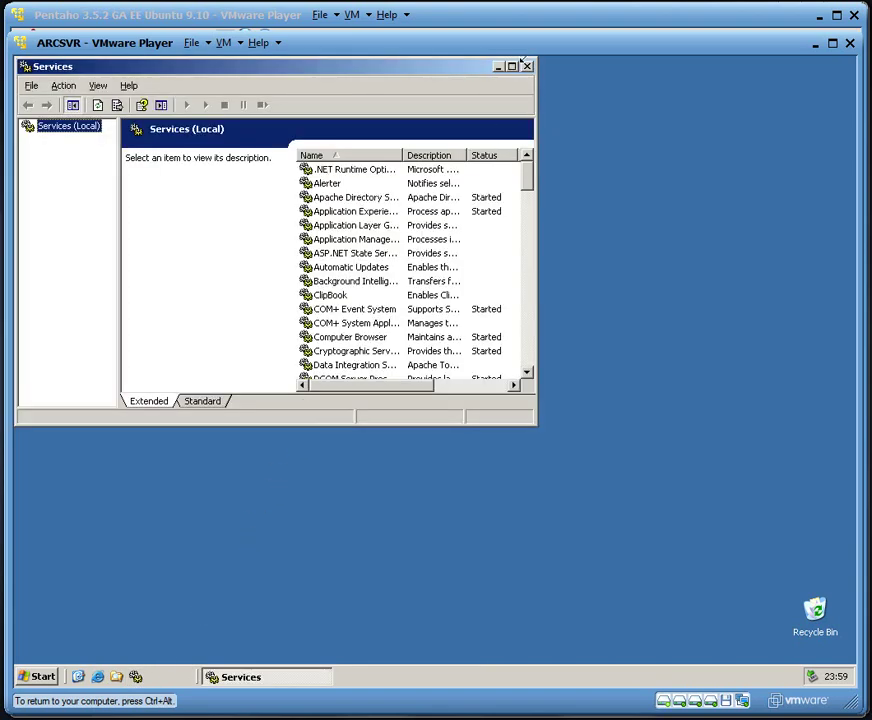
click(498, 67)
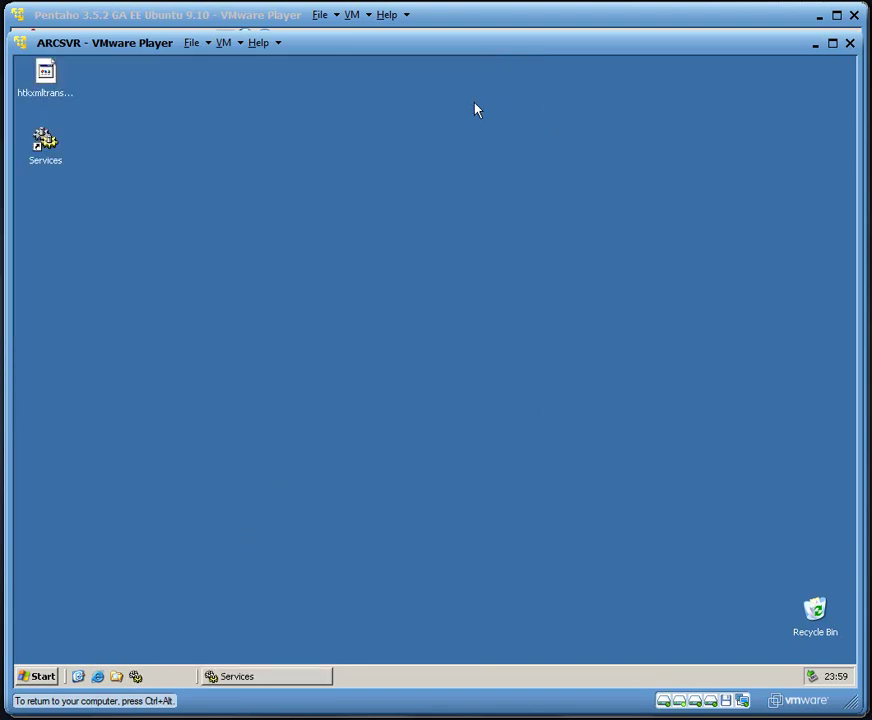
click(231, 679)
drag(532, 173, 527, 256)
drag(403, 155, 463, 155)
click(360, 282)
click(411, 295)
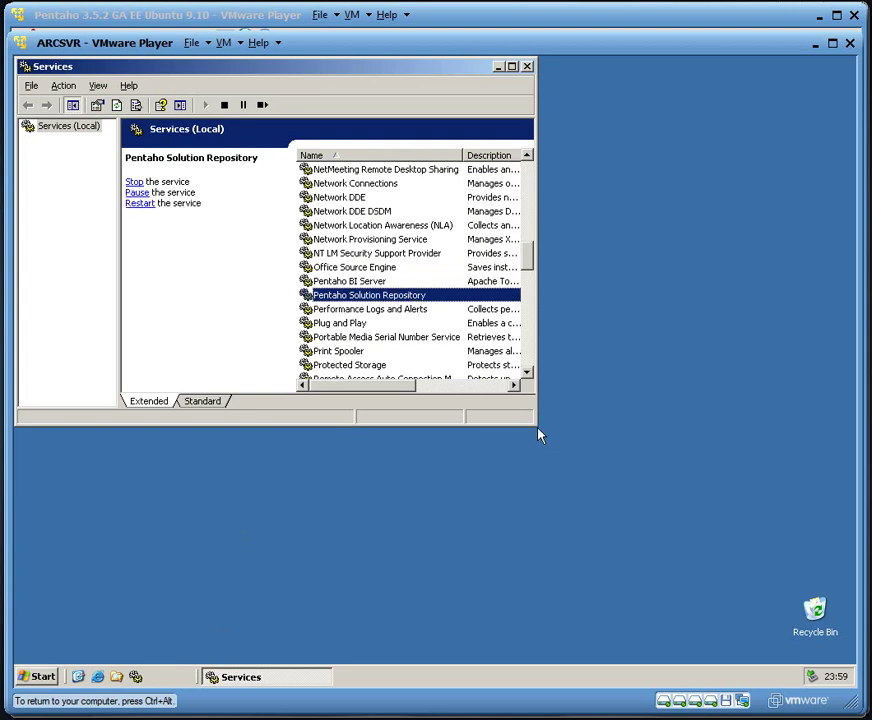
drag(537, 433, 856, 580)
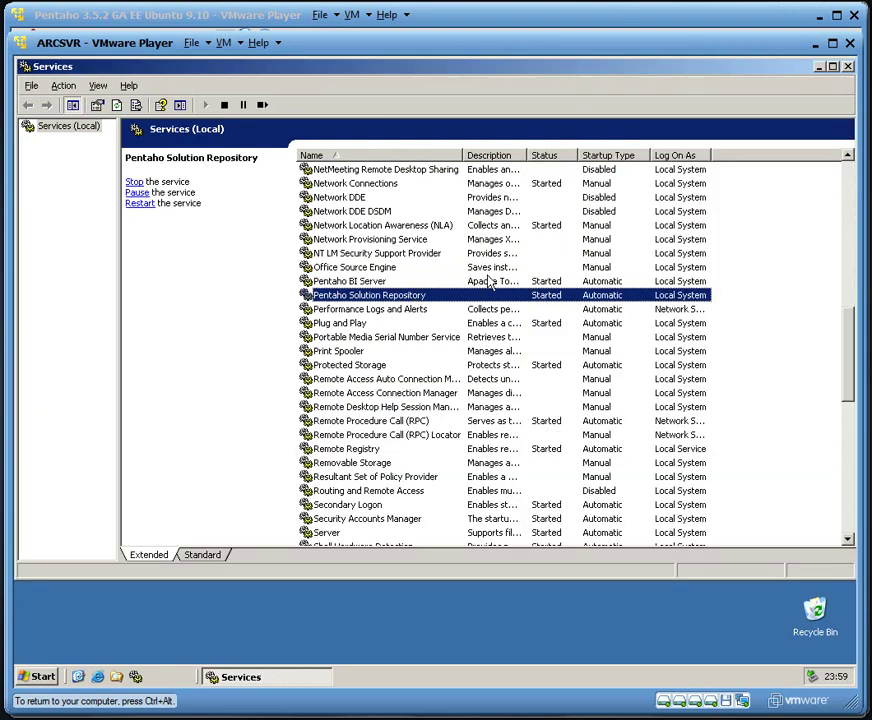
Inspect the Pentaho Solution Repository and BI Server properties, cancel both, and close Services.
double_click(490, 296)
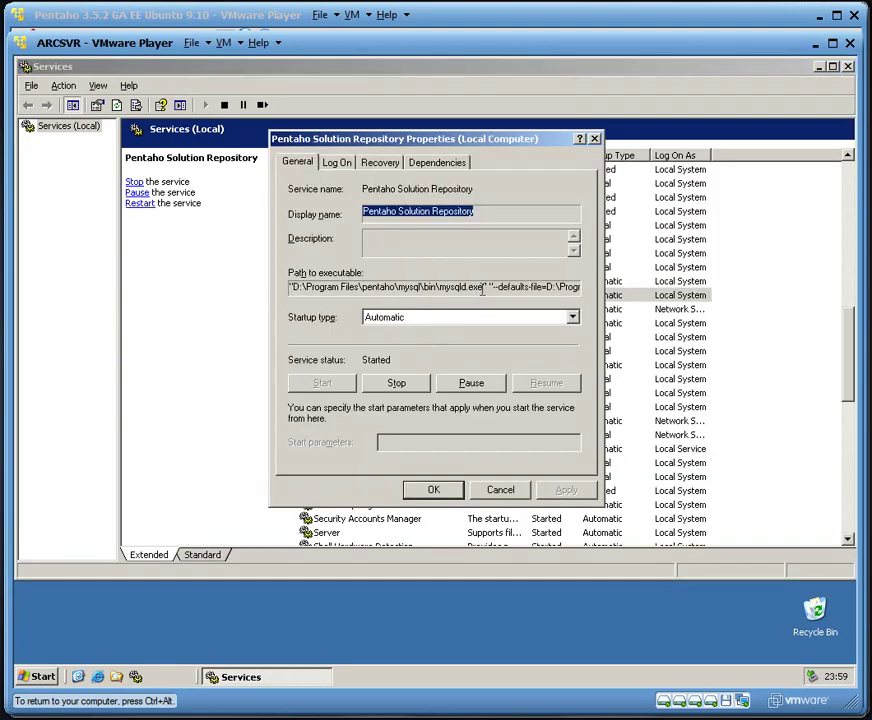
drag(485, 288, 302, 287)
click(514, 493)
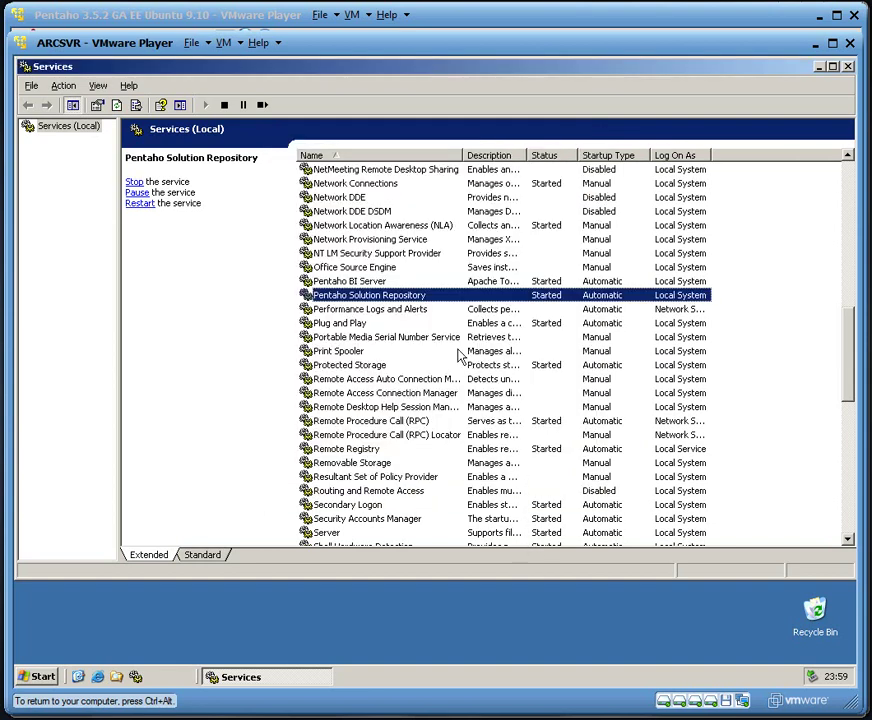
double_click(399, 282)
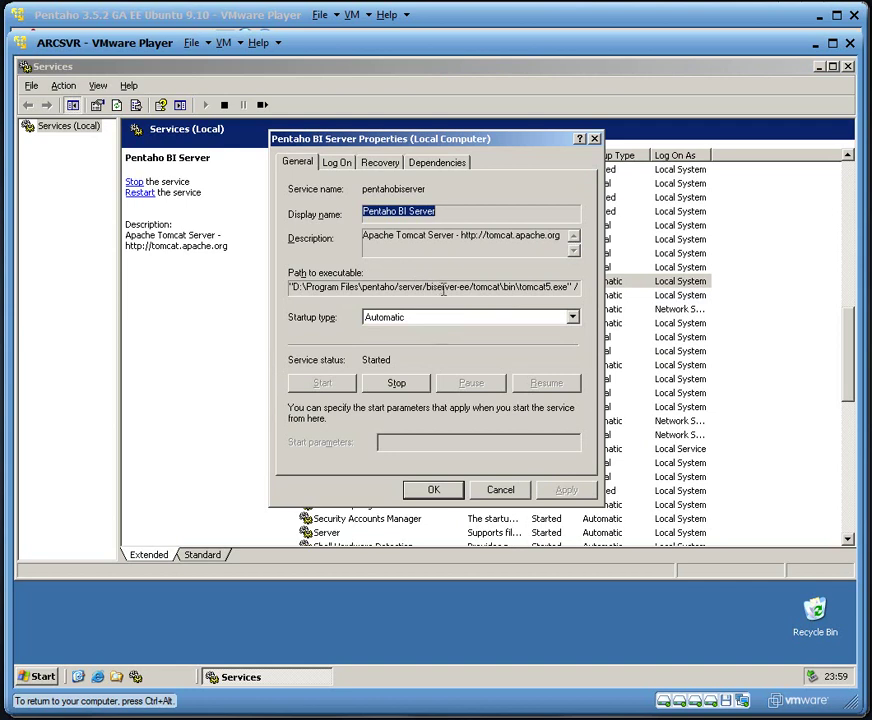
drag(443, 289, 512, 291)
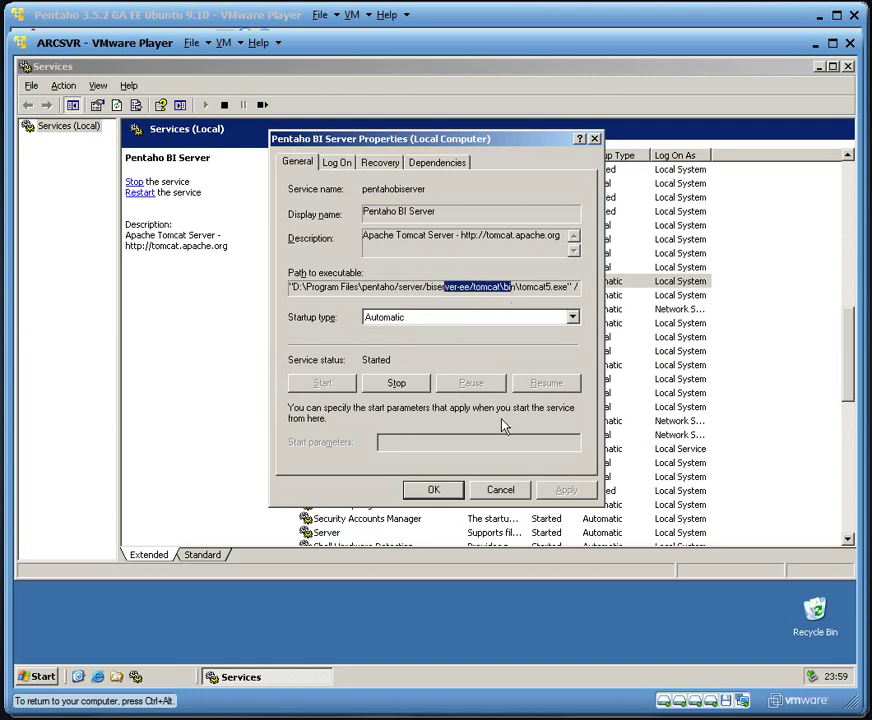
click(500, 490)
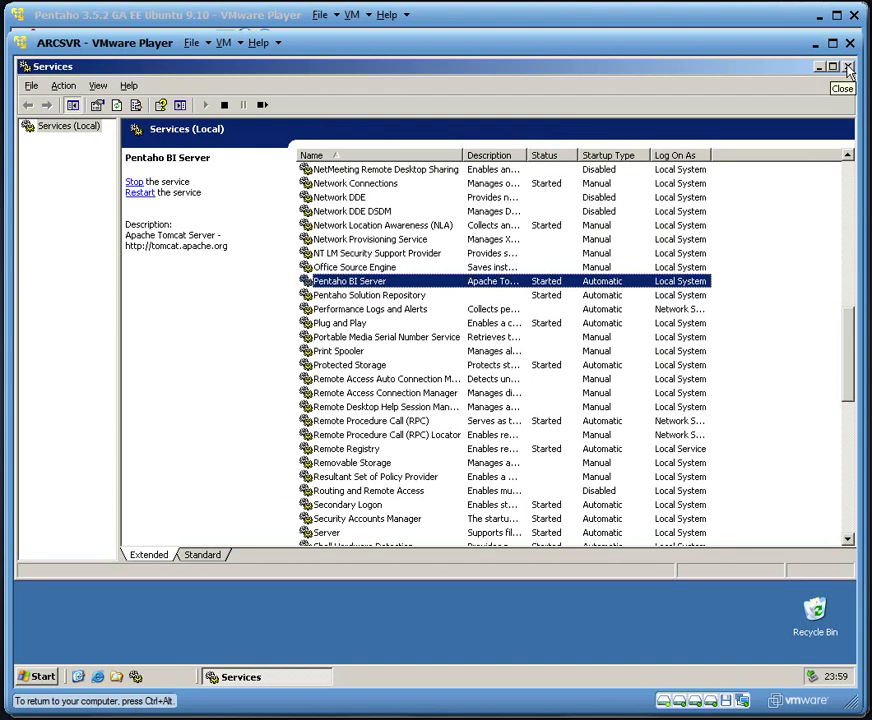
click(847, 68)
click(43, 677)
Launch Start Enterprise Console, wait for 'Console is now started', then release input from the VM.
mouse_move(110, 637)
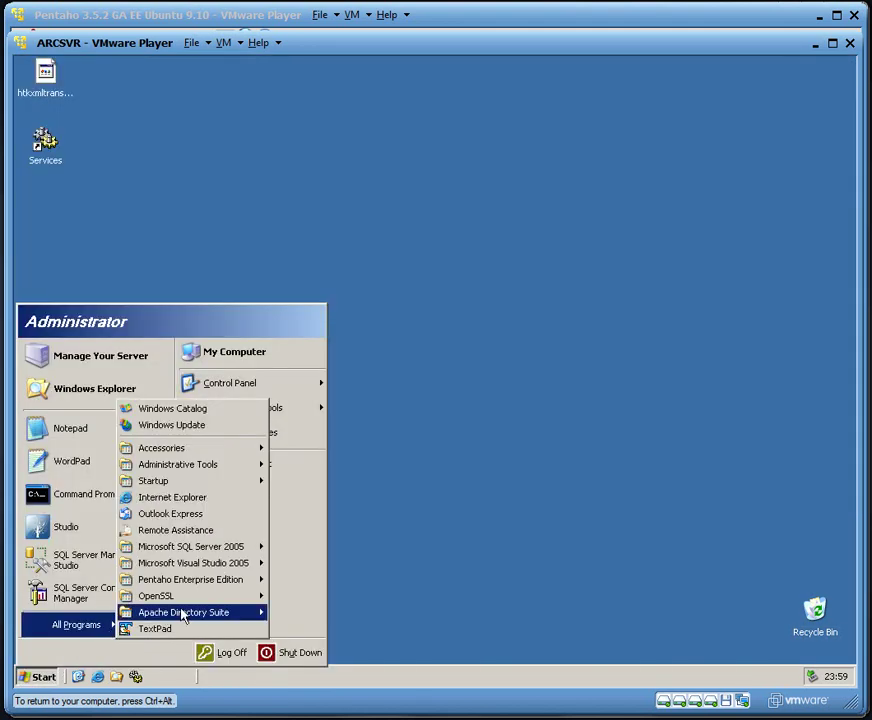
mouse_move(252, 585)
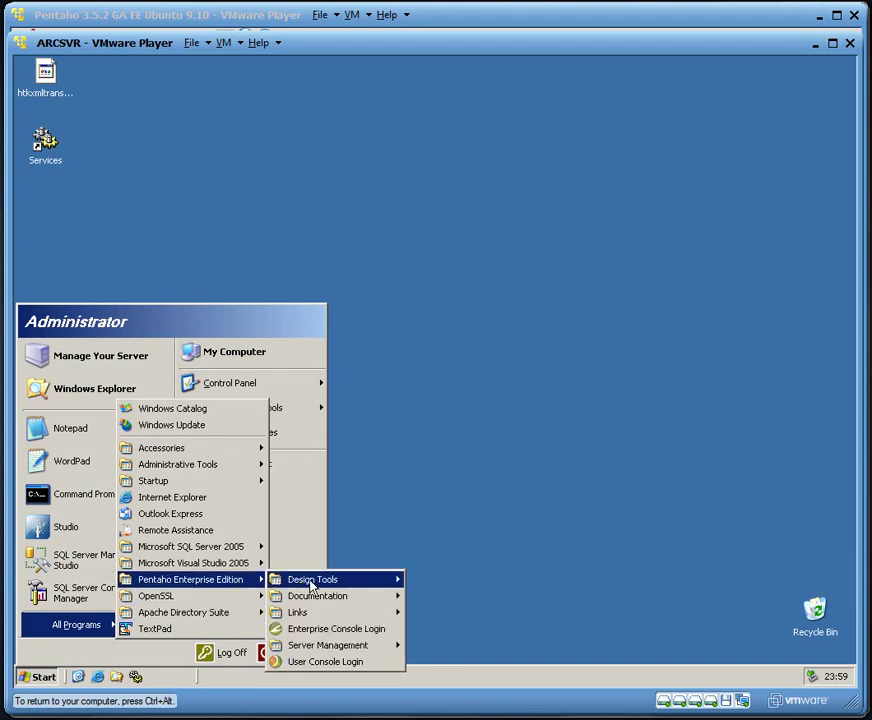
mouse_move(352, 614)
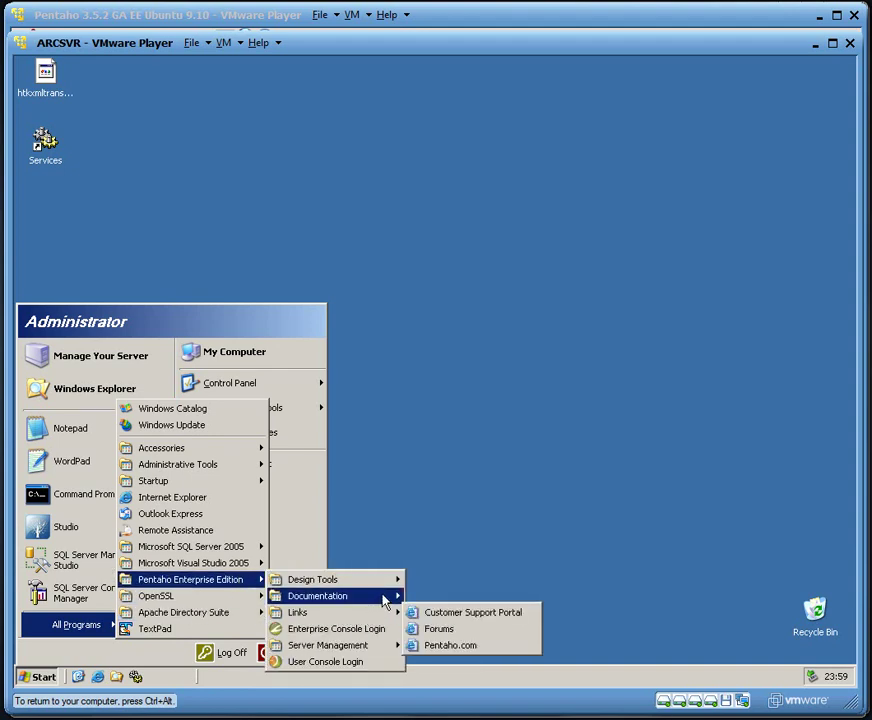
mouse_move(392, 645)
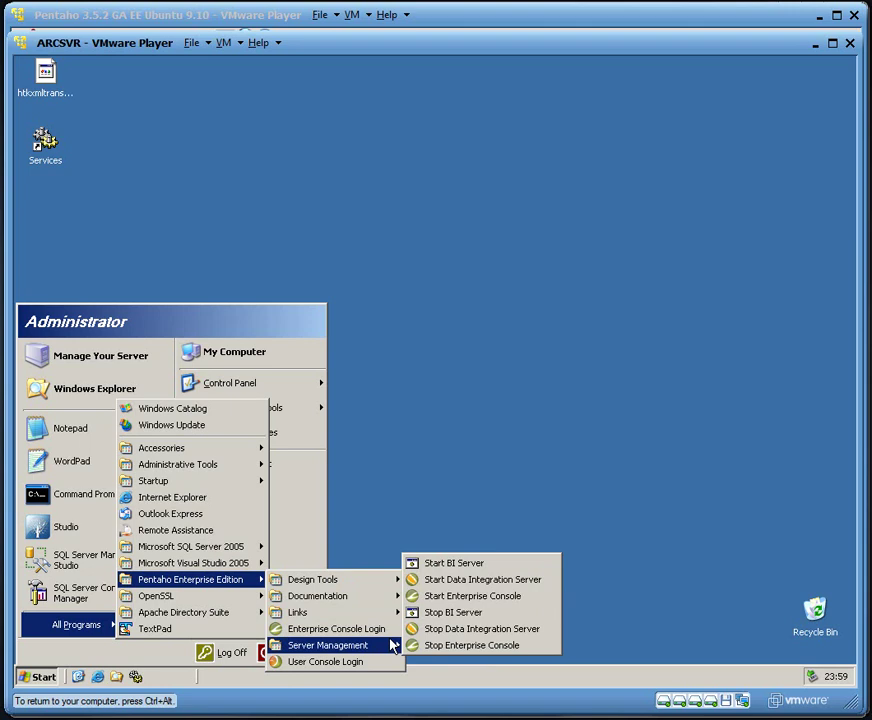
click(440, 600)
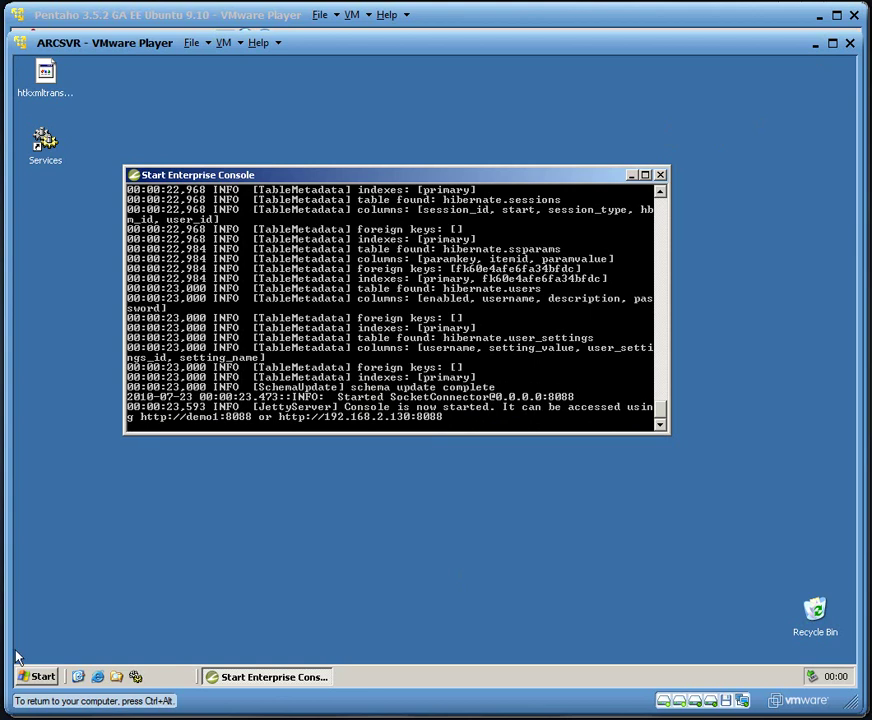
click(40, 676)
key(ctrl+alt)
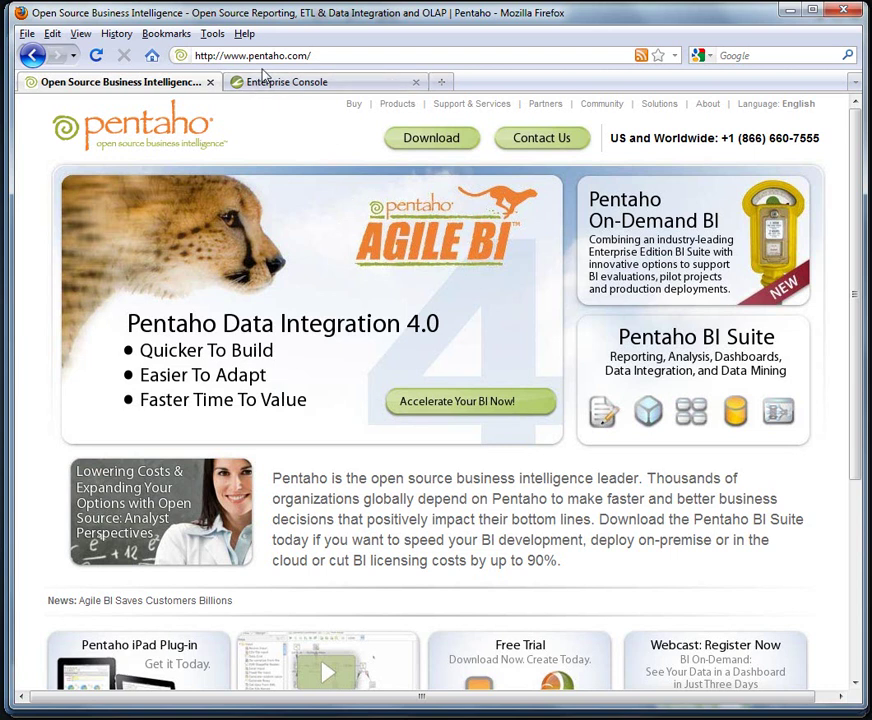
click(317, 54)
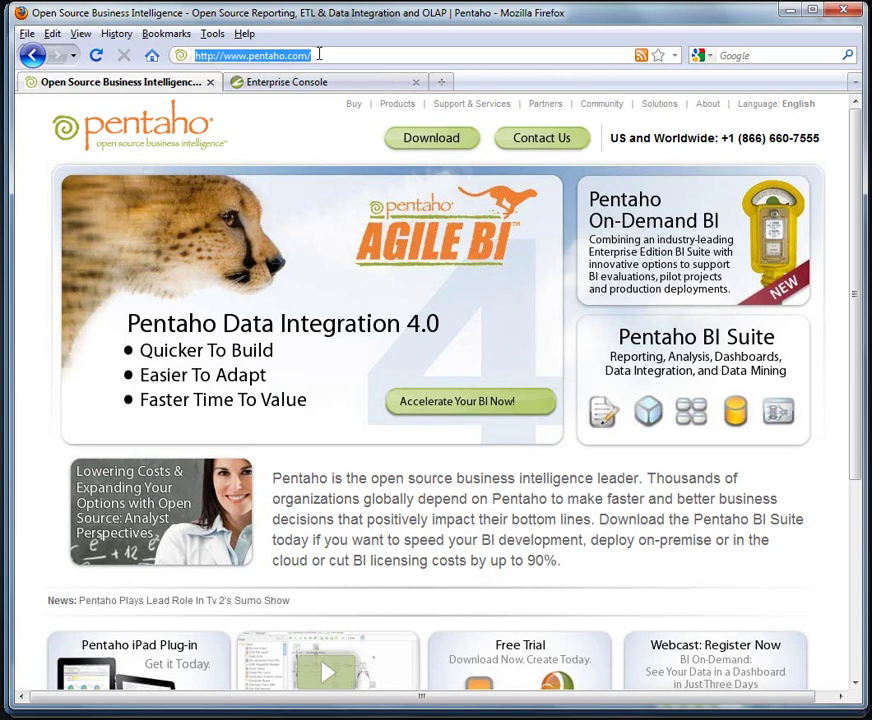
text(http://)
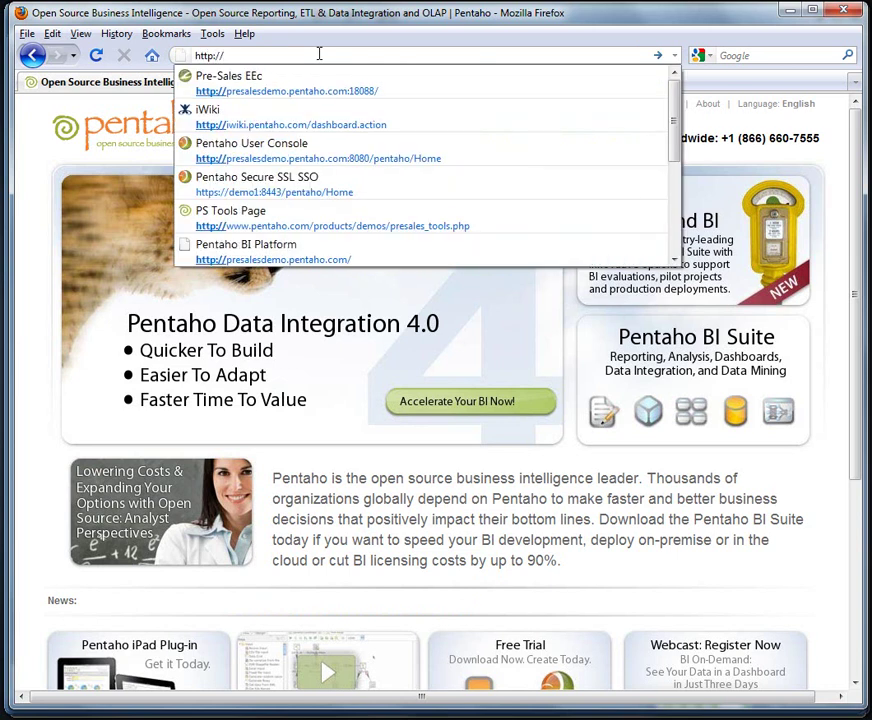
text(ubun)
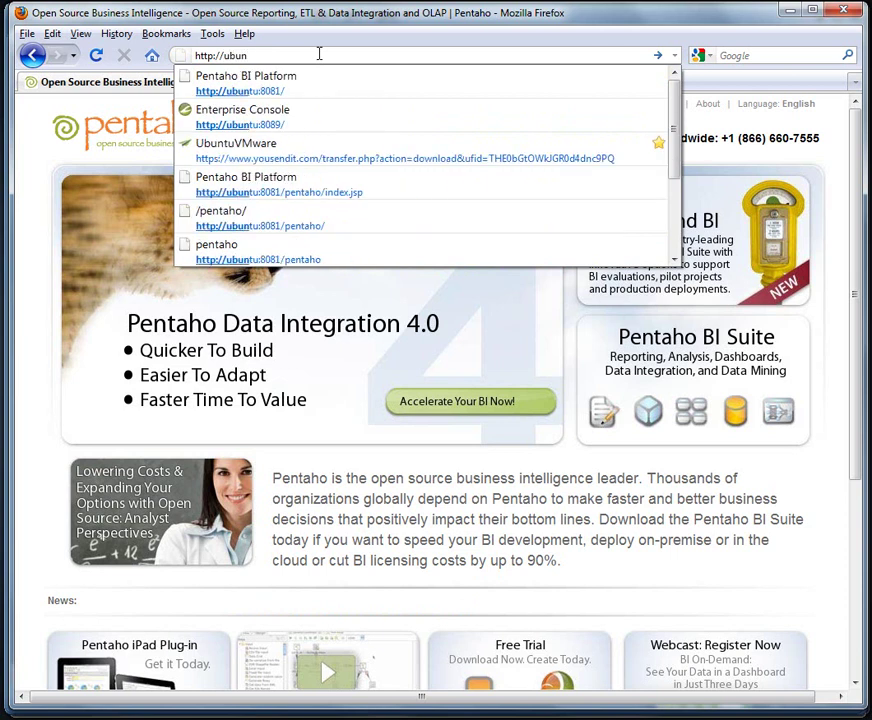
key(Down)
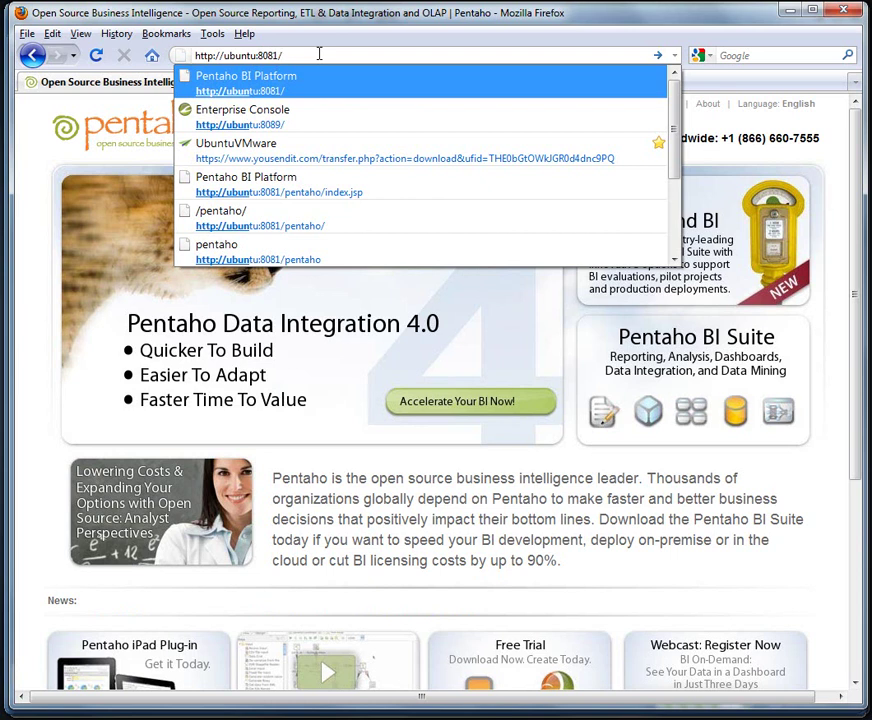
key(Return)
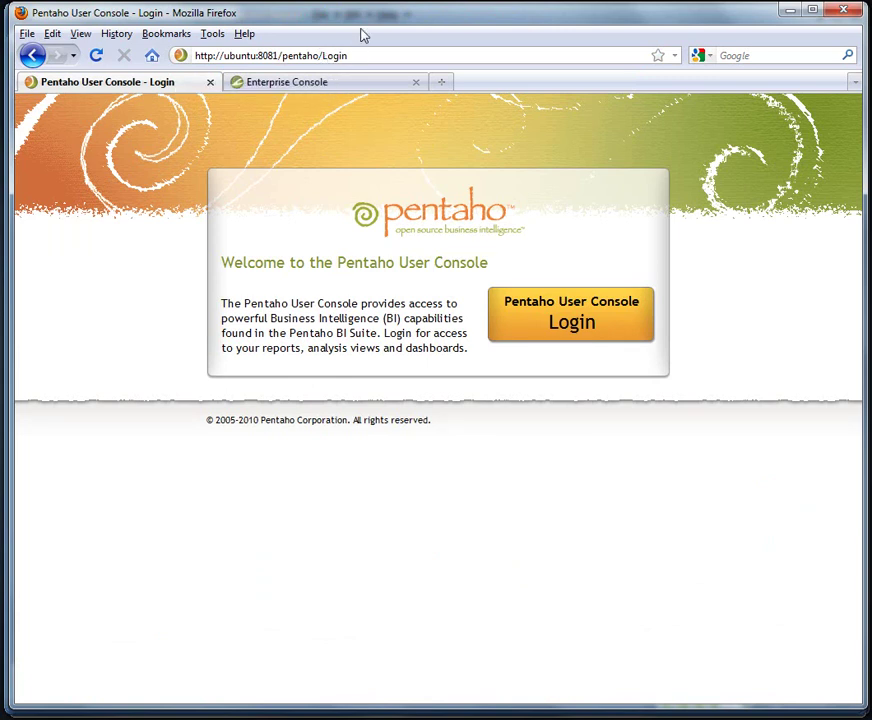
drag(362, 23, 364, 24)
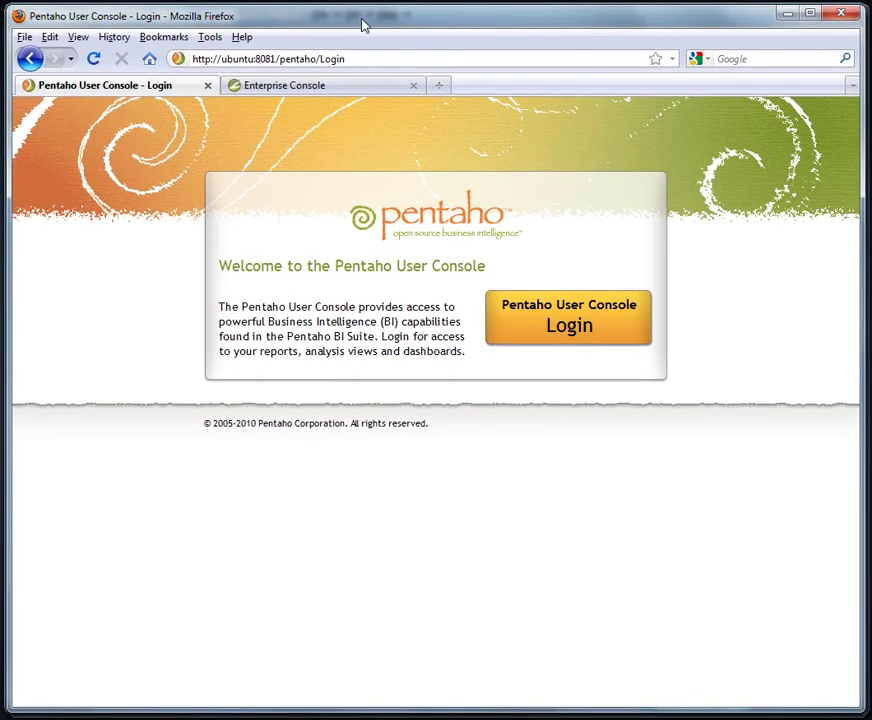
click(350, 86)
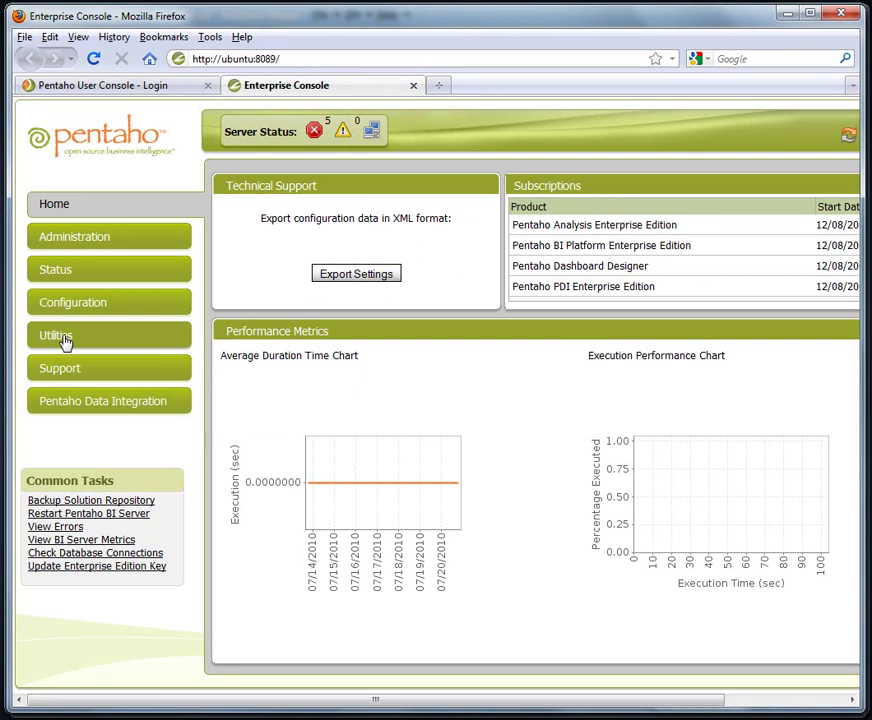
click(88, 305)
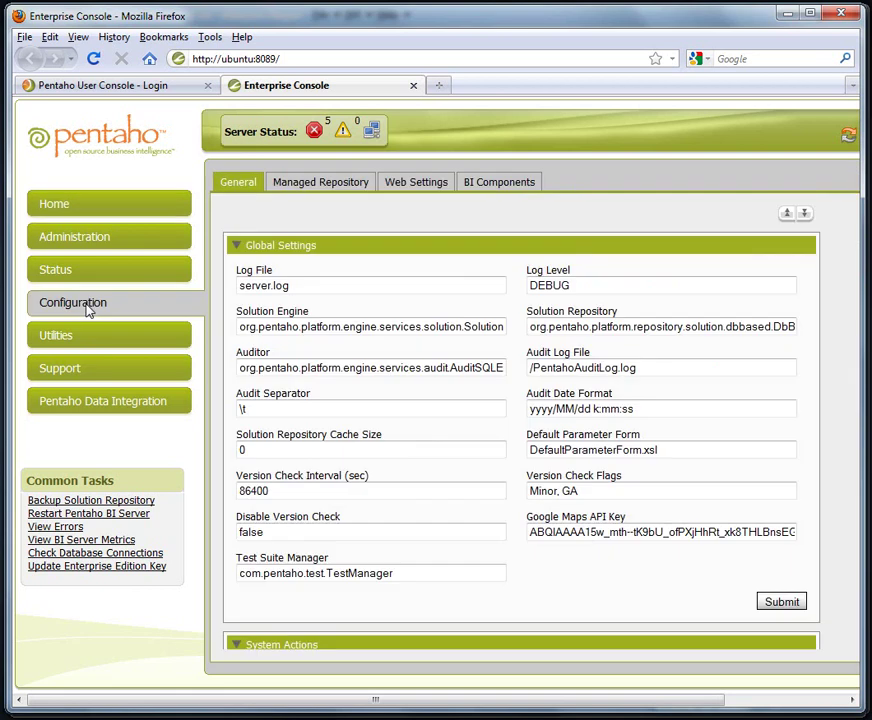
click(437, 190)
click(280, 268)
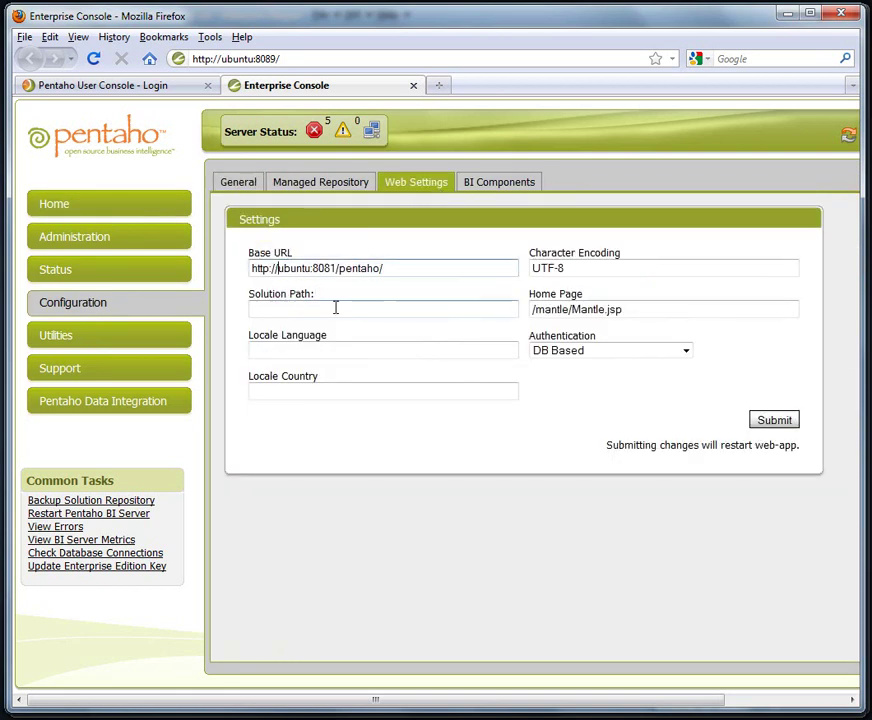
Under Administration > Database Connections, compare MSSQL2008 with OracleXE, ending on OracleXE's JDBC URL.
click(166, 247)
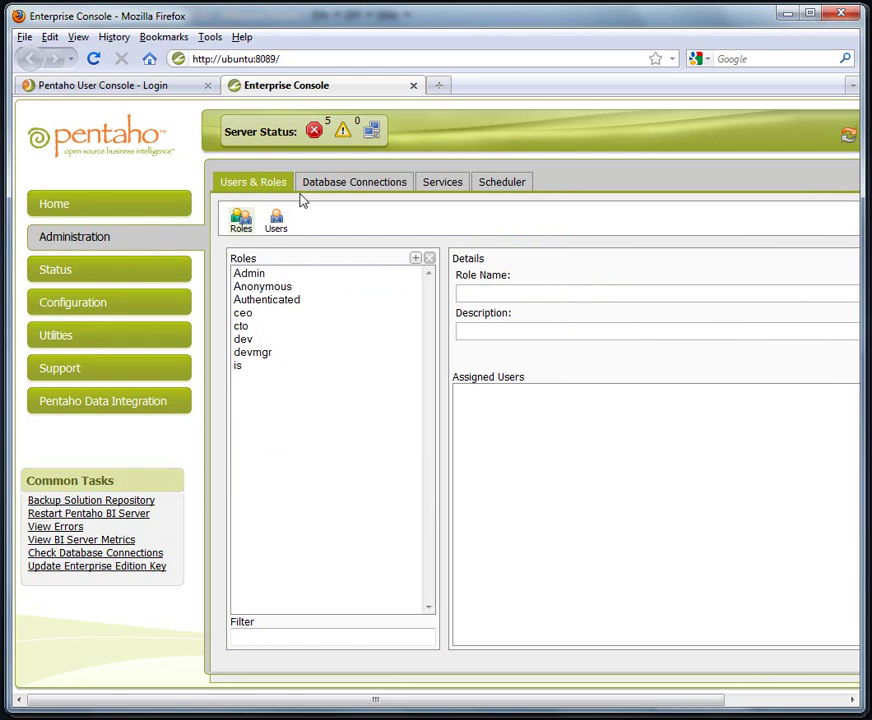
click(341, 183)
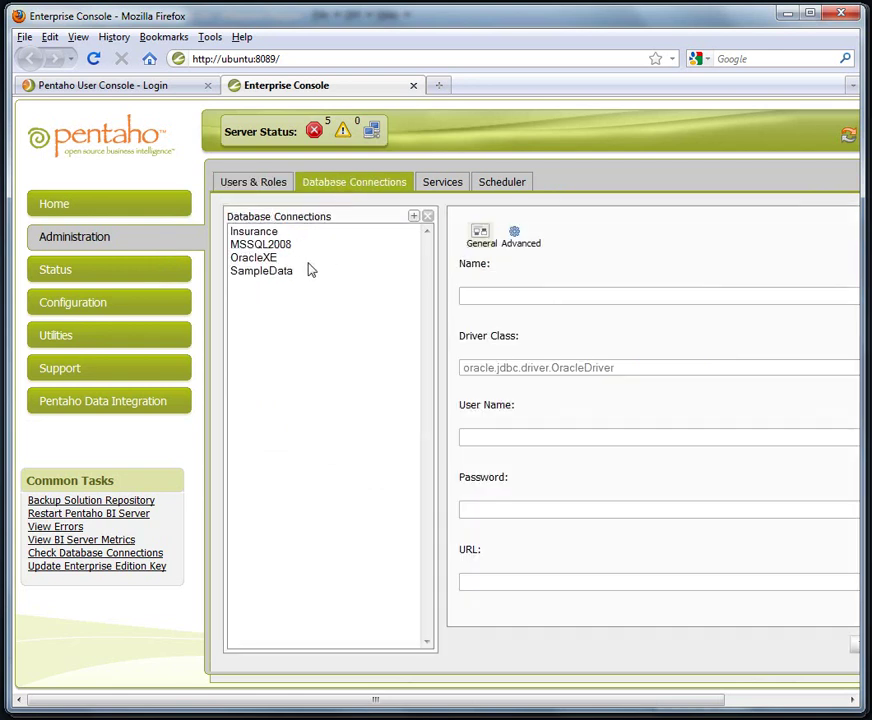
click(272, 259)
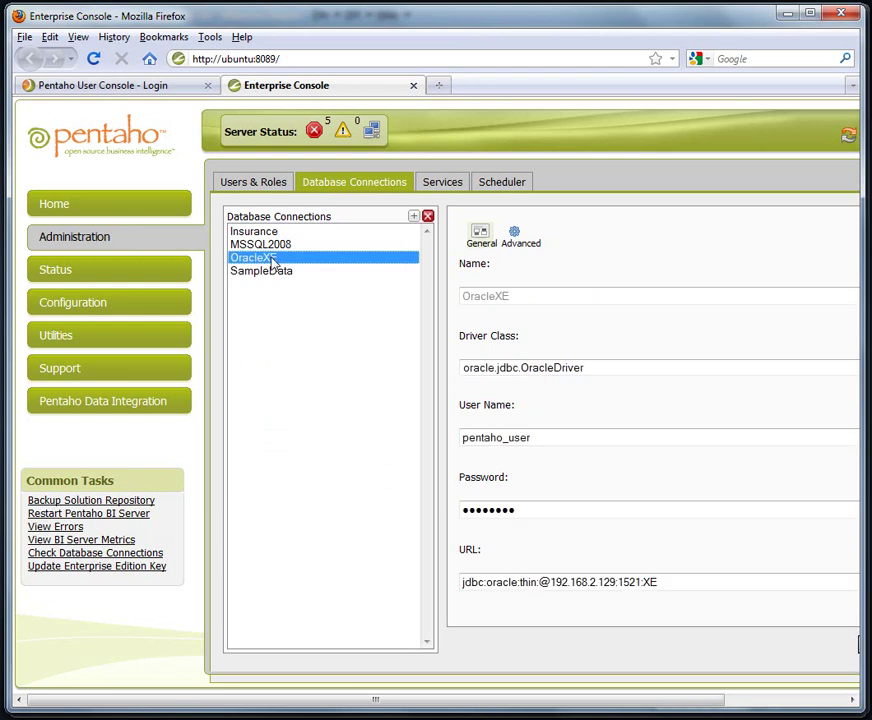
click(279, 247)
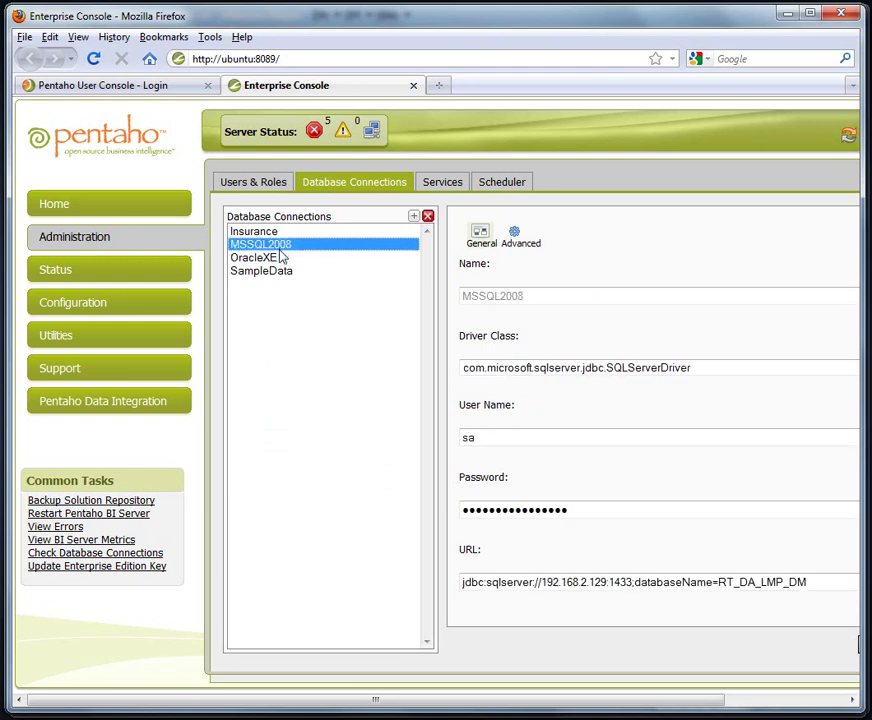
click(279, 259)
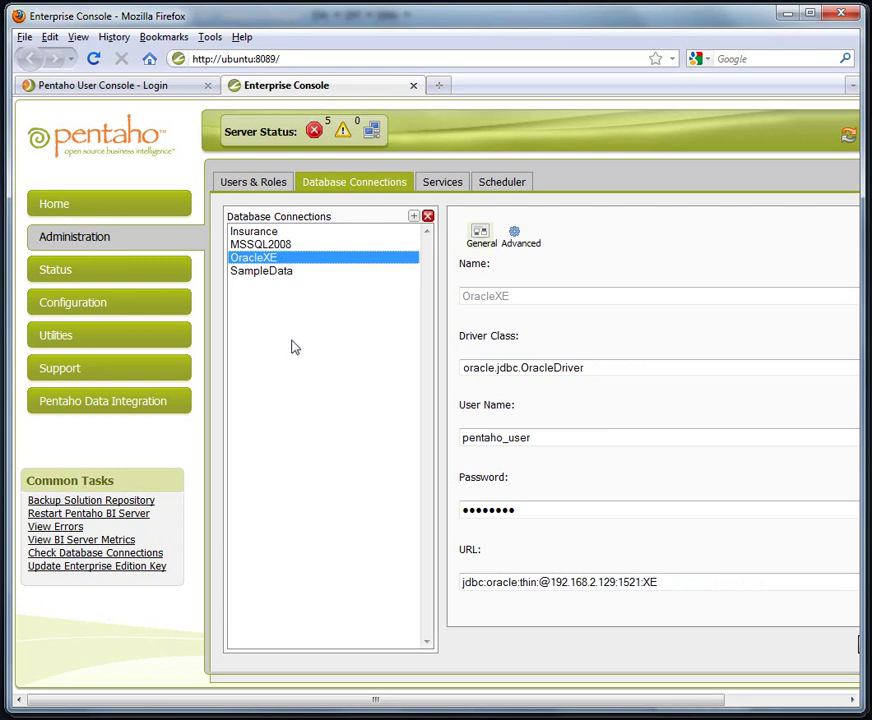
Log in from the User Console login tab with the user name and password.
click(105, 85)
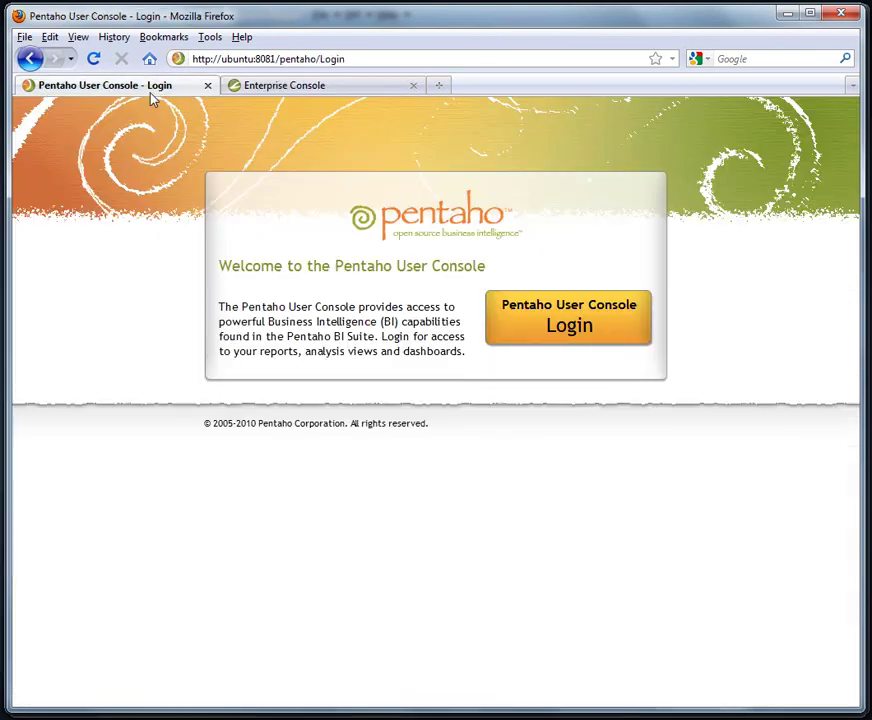
click(607, 322)
text(joe)
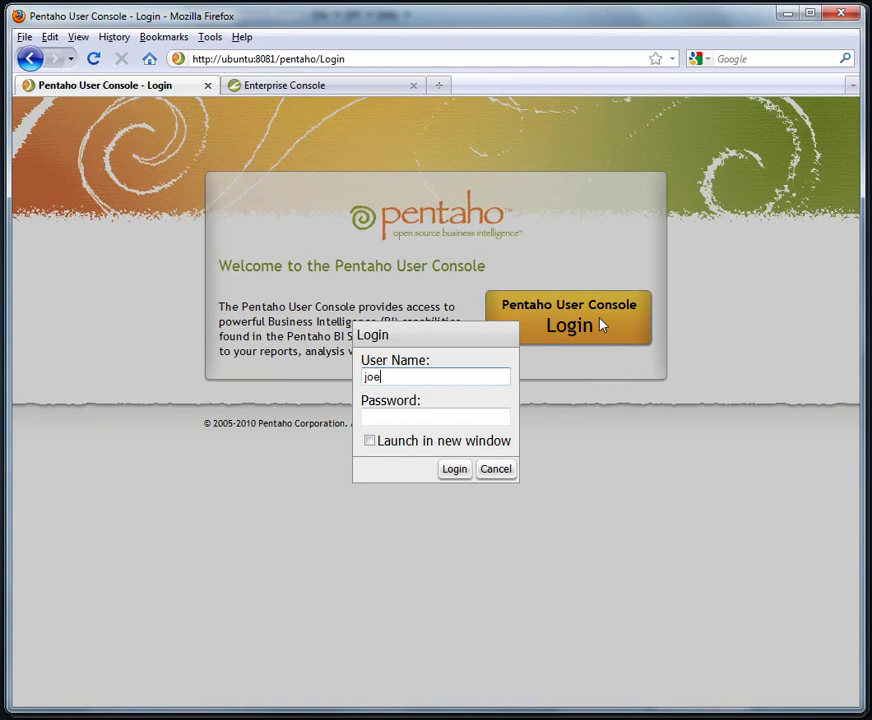
key(Tab)
text(passwor)
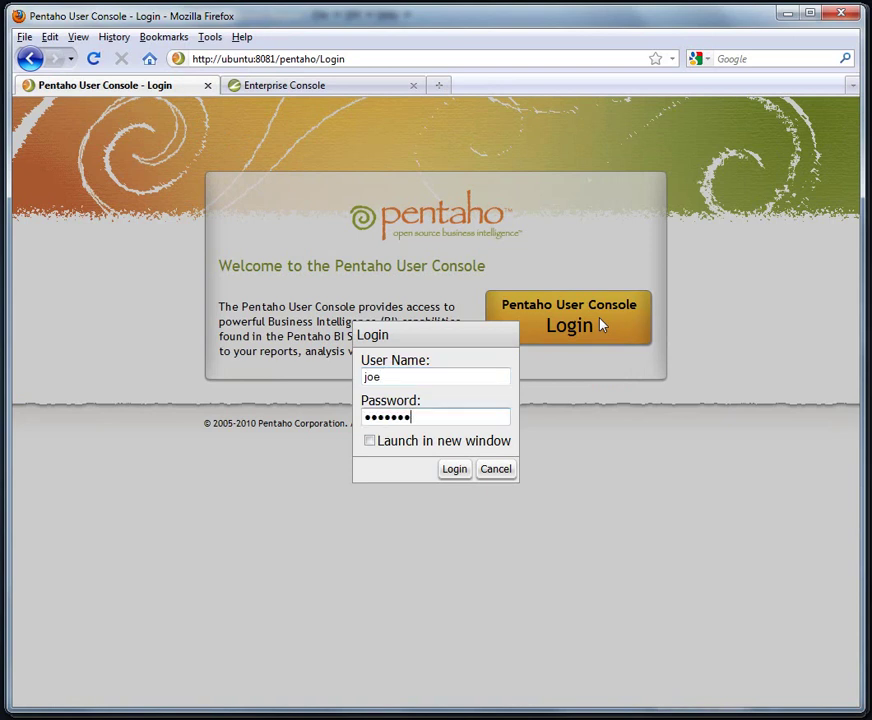
key(Return)
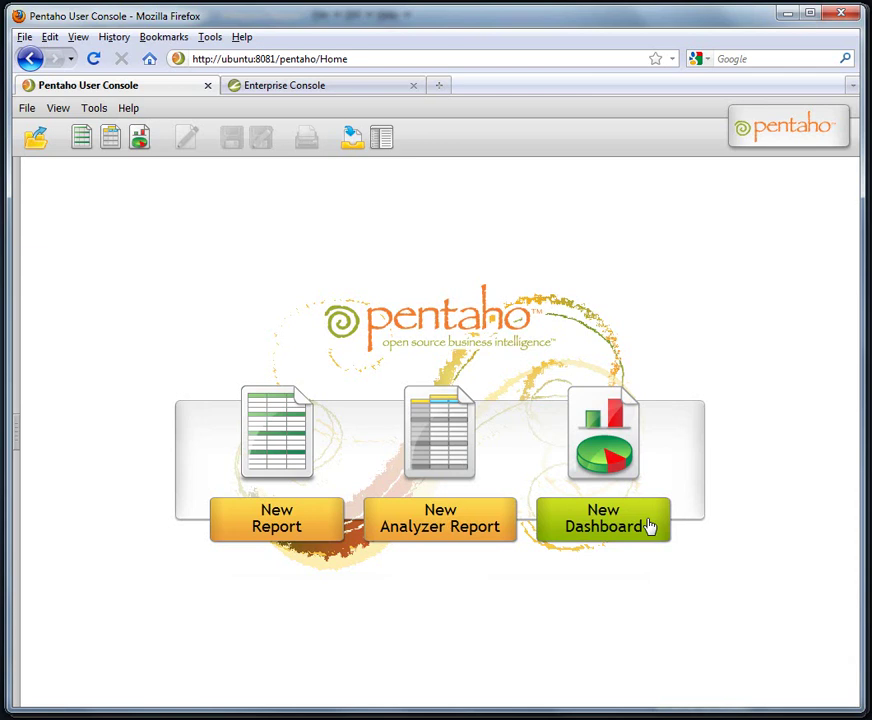
Show the Browse and Files panel of solution folders beside the home page.
click(384, 152)
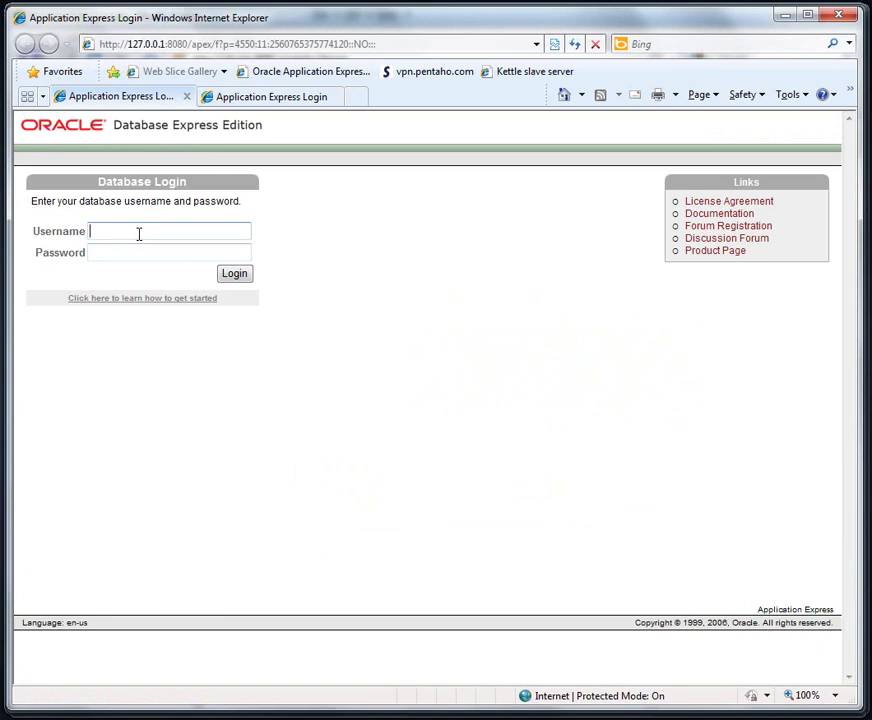
Log in to Oracle Database Express Edition with the database username and password.
text(pentaho_user)
key(Tab)
text(password)
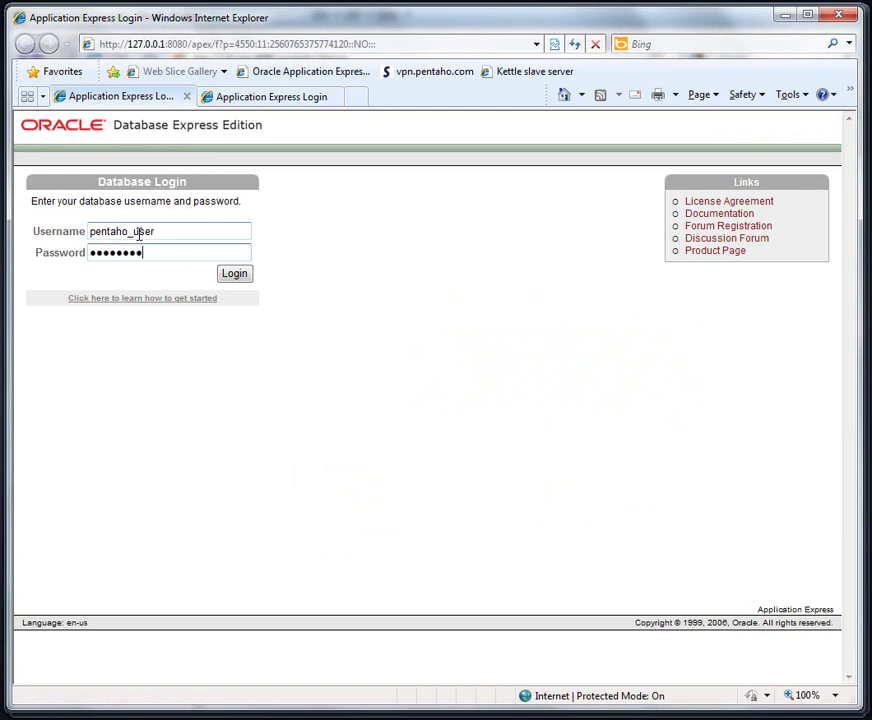
click(234, 275)
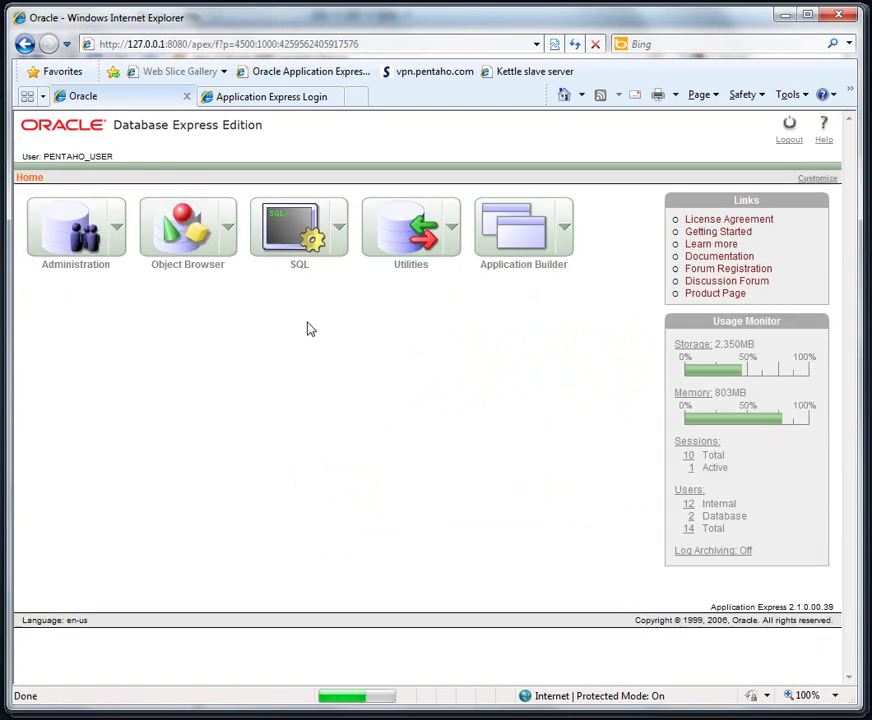
In the Object Browser, view the CORD table's columns and stored rows, then return to Pentaho.
click(227, 233)
click(196, 248)
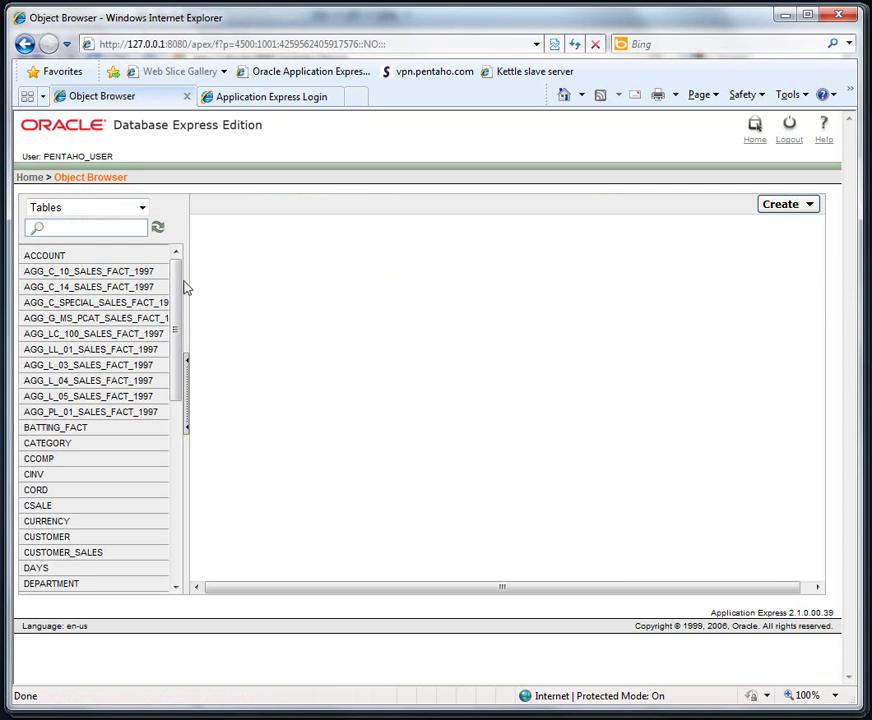
drag(187, 290, 179, 351)
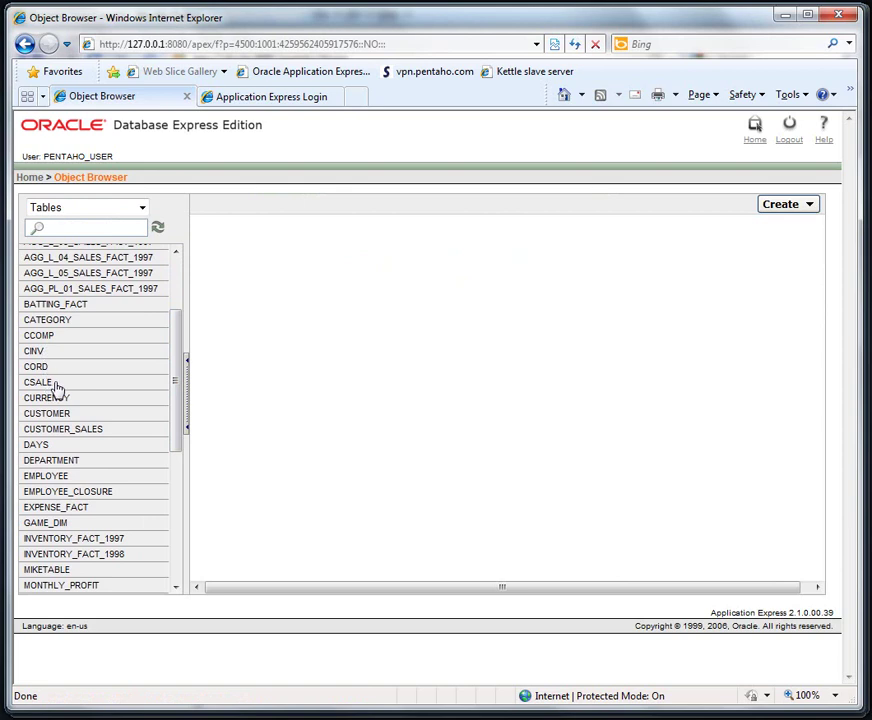
click(62, 369)
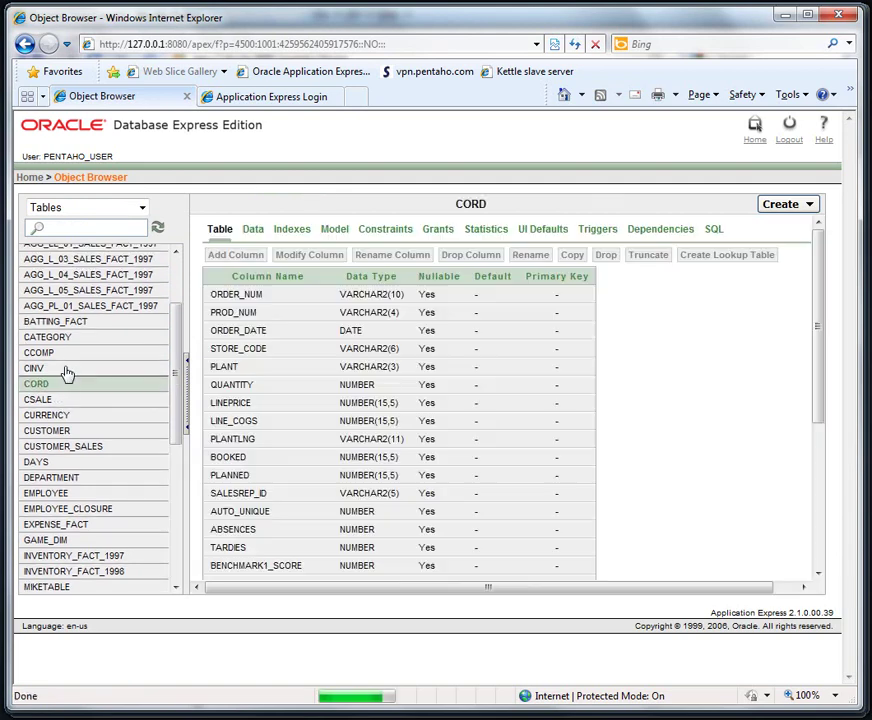
click(254, 231)
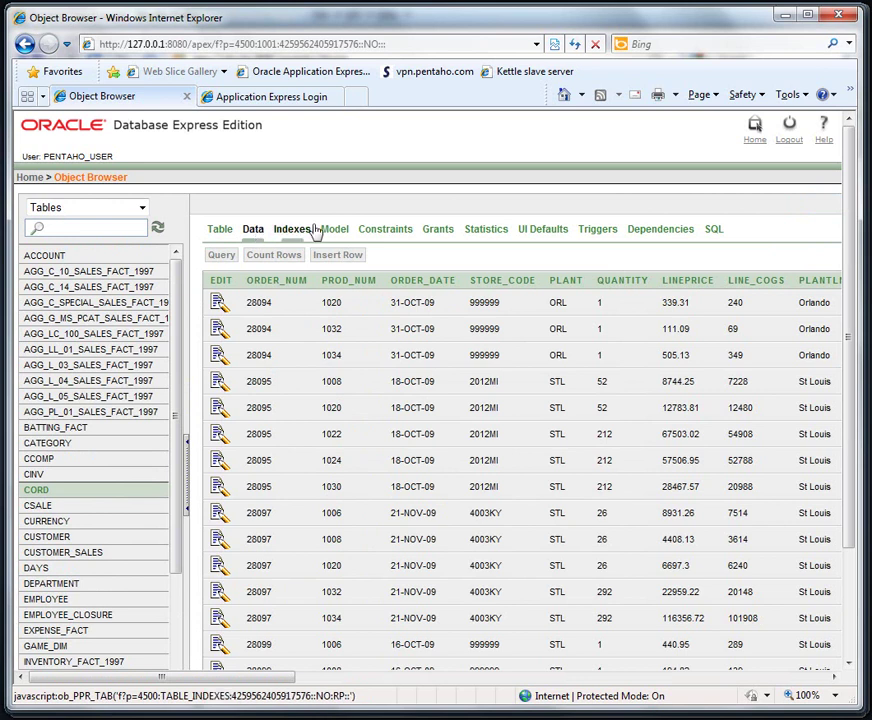
key(alt+Tab)
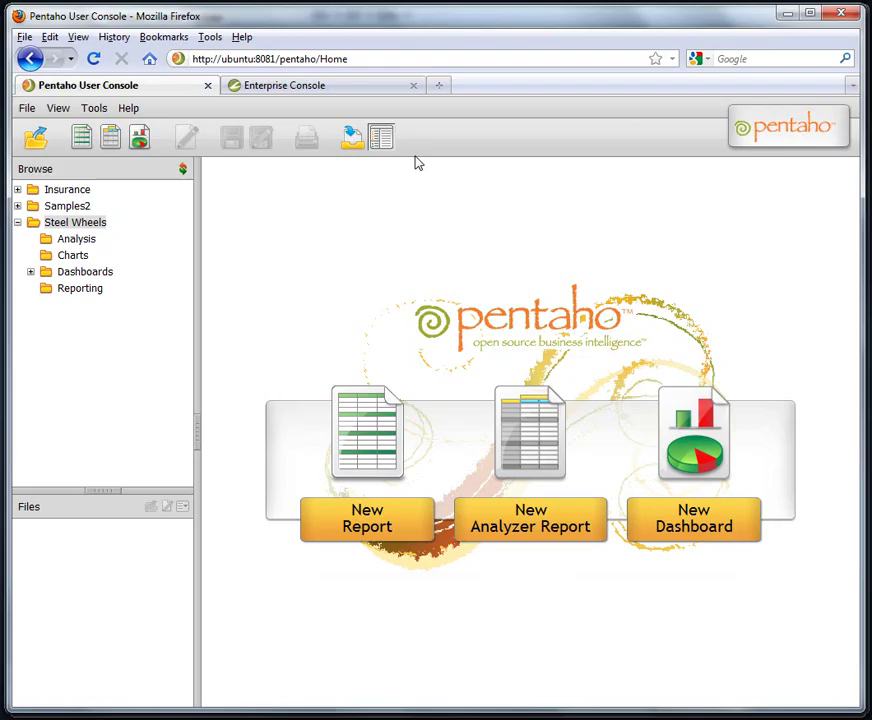
Hide the Browse panel and create a new dashboard with panels Untitled 1 through Untitled 4.
click(380, 137)
click(139, 142)
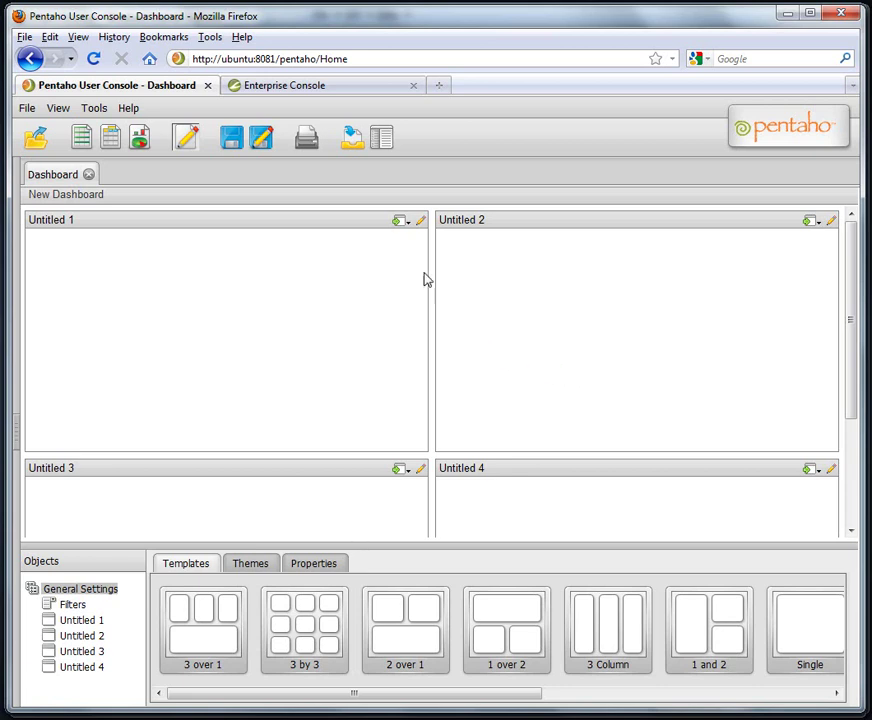
Scroll the Templates strip and choose to insert content into the Untitled 1 panel.
drag(348, 693, 325, 693)
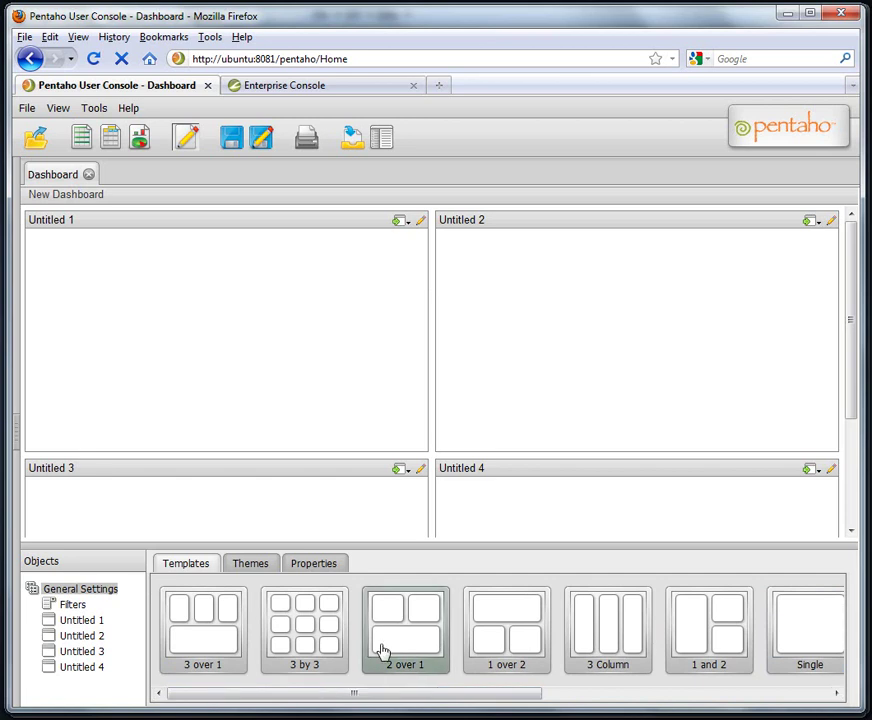
click(406, 226)
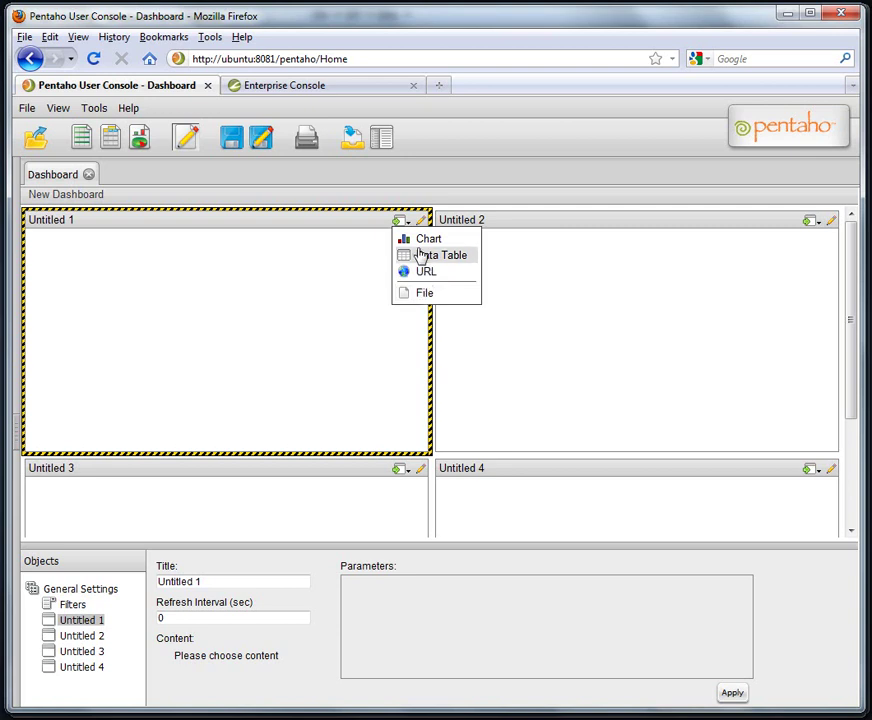
Pick Chart as Untitled 1's content and start adding a new data source.
click(416, 240)
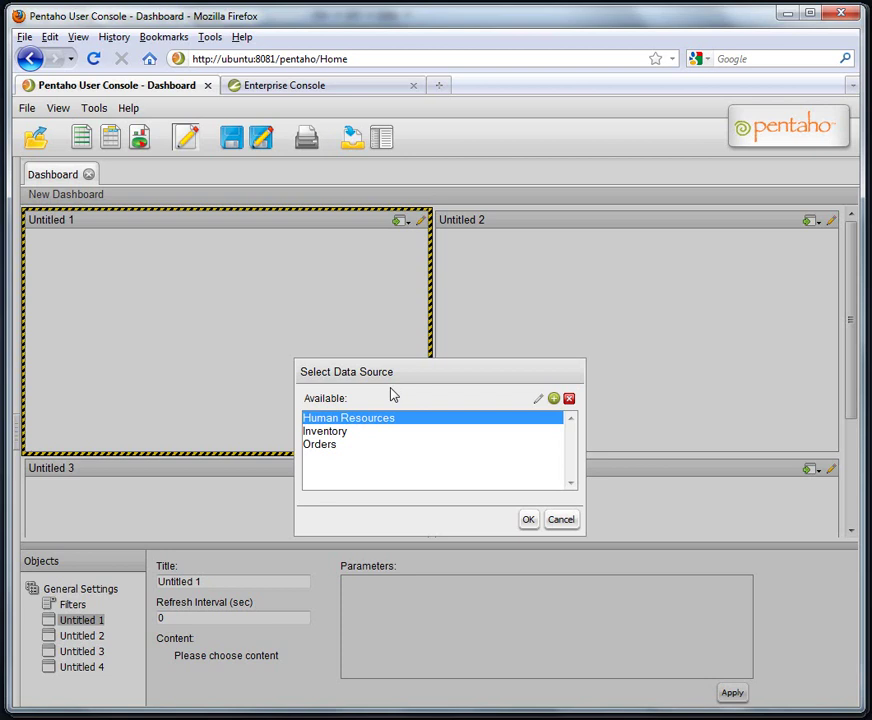
click(553, 400)
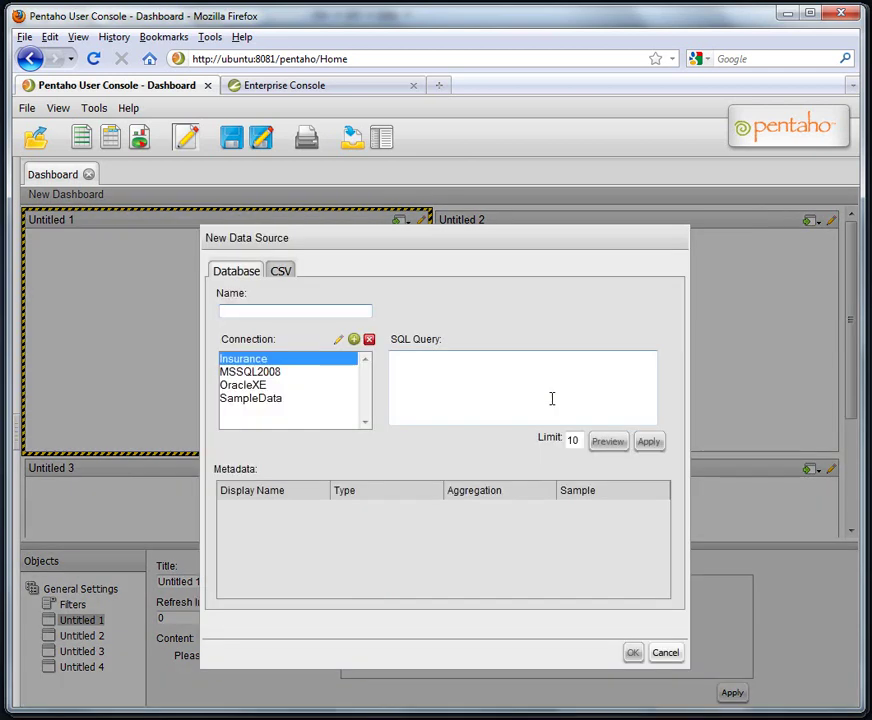
Name the new database data source SalesDataSQL and choose the OracleXE connection.
click(492, 376)
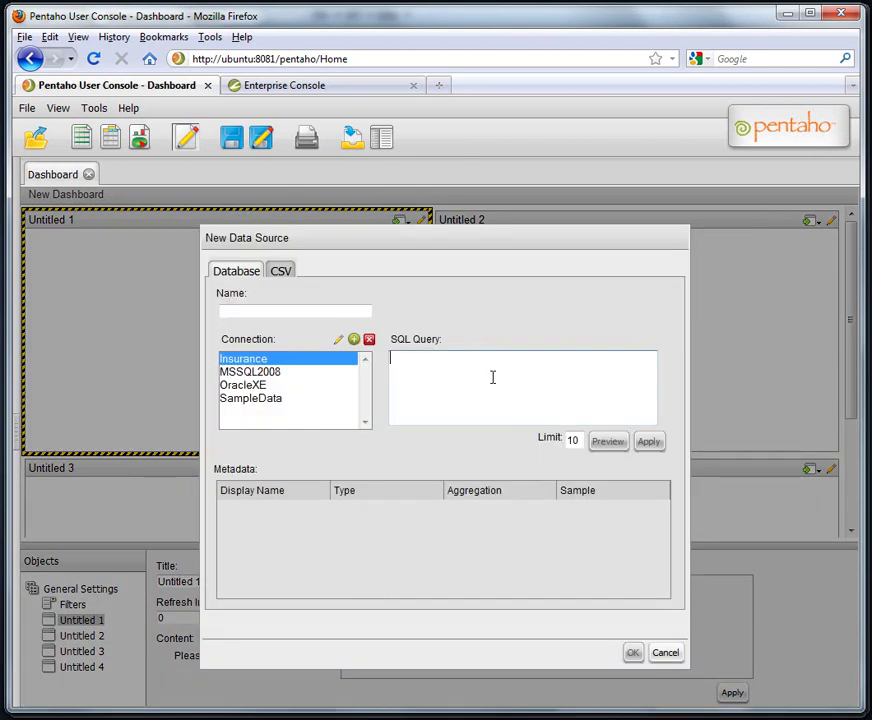
click(282, 274)
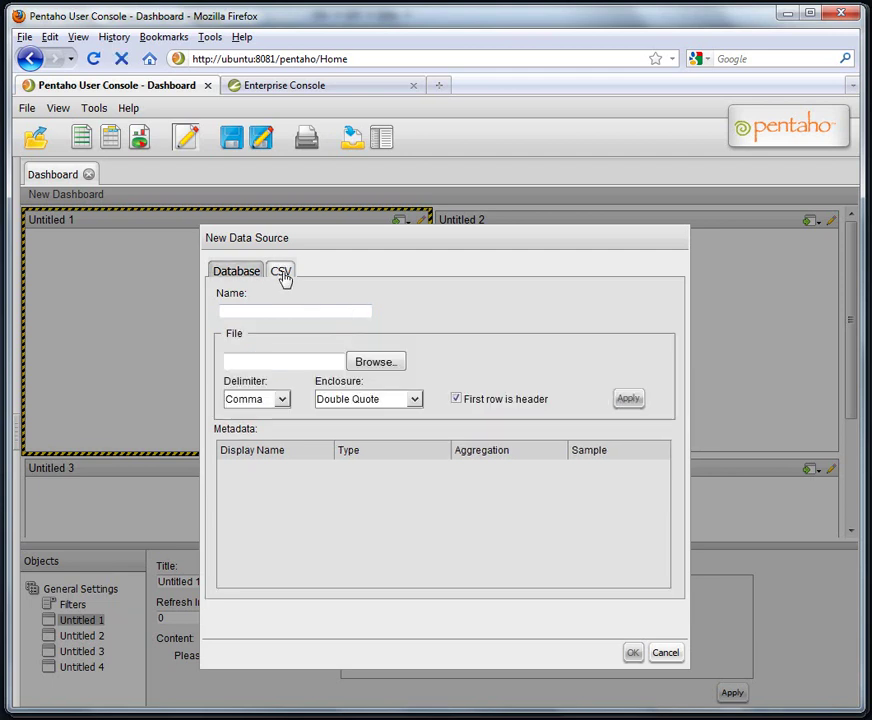
click(249, 276)
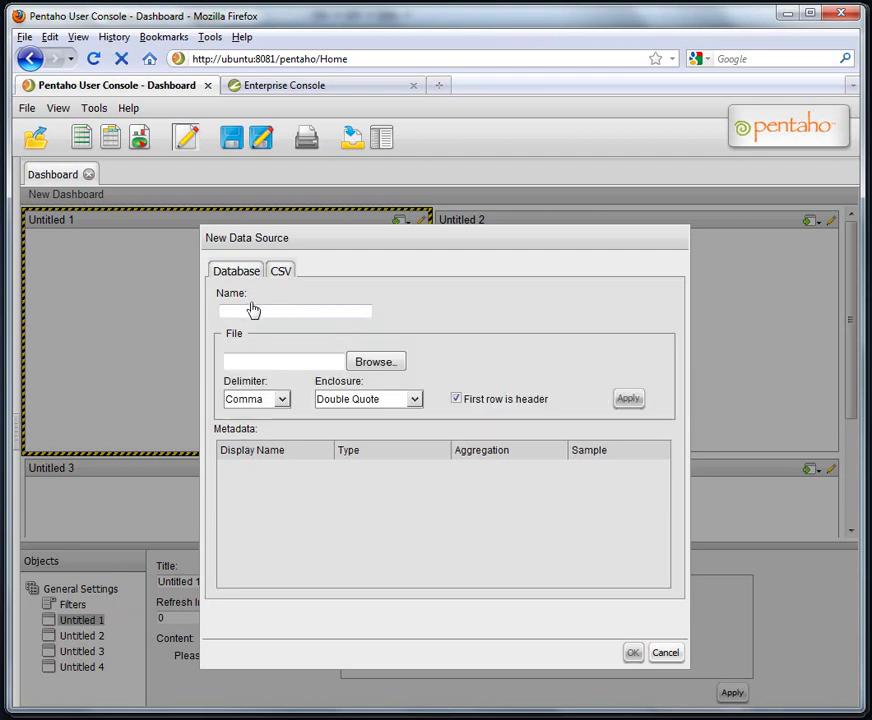
click(252, 307)
text(SalesDataSQL)
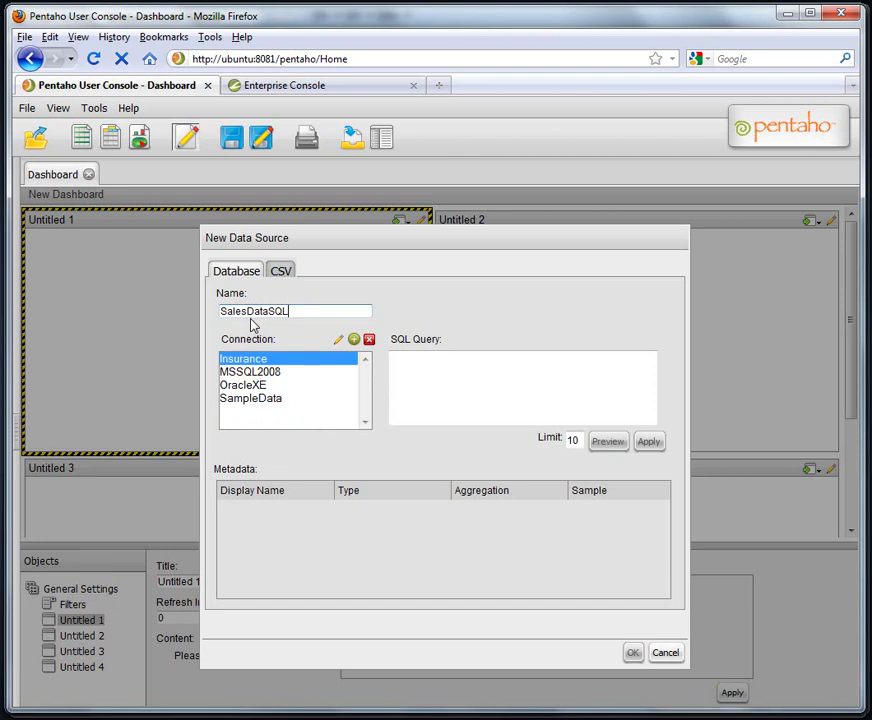
click(254, 387)
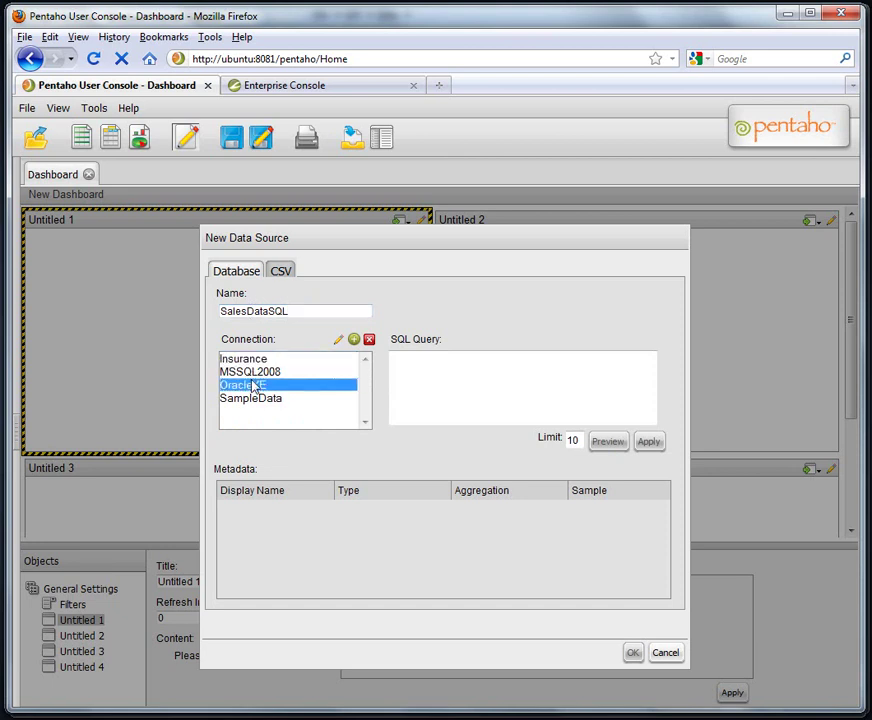
Paste the sales SQL query copied from Report Designer into the SQL Query box, replacing a stray web address.
click(437, 383)
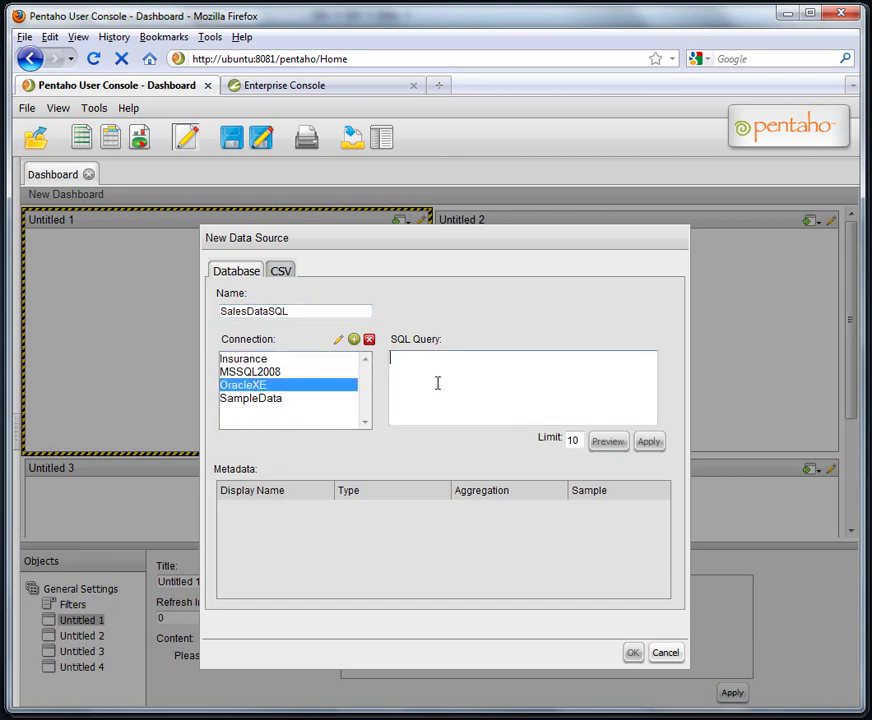
text(http://ubuntu:8081)
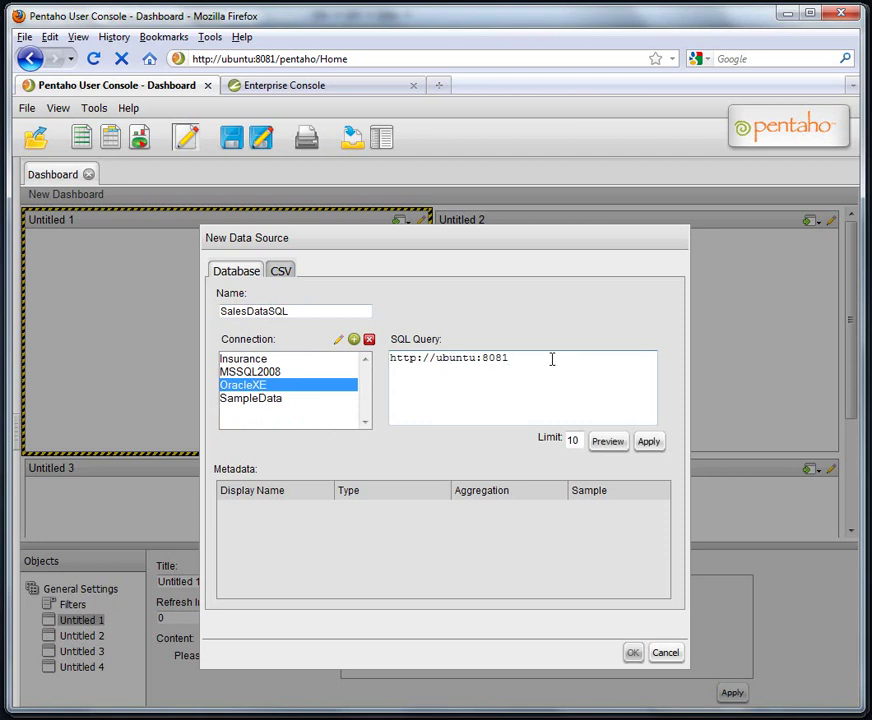
drag(534, 362, 191, 352)
key(BackSpace)
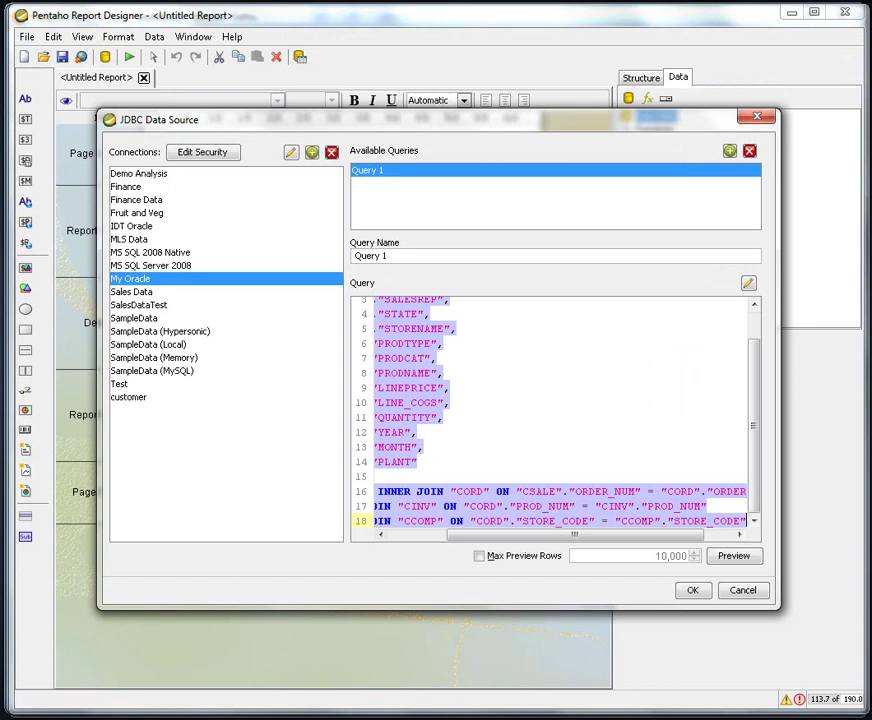
key(alt+Tab)
key(alt+Tab)
key(ctrl+v)
Preview the SalesDataSQL query results, close them, and apply to build the Metadata table.
drag(650, 408, 651, 366)
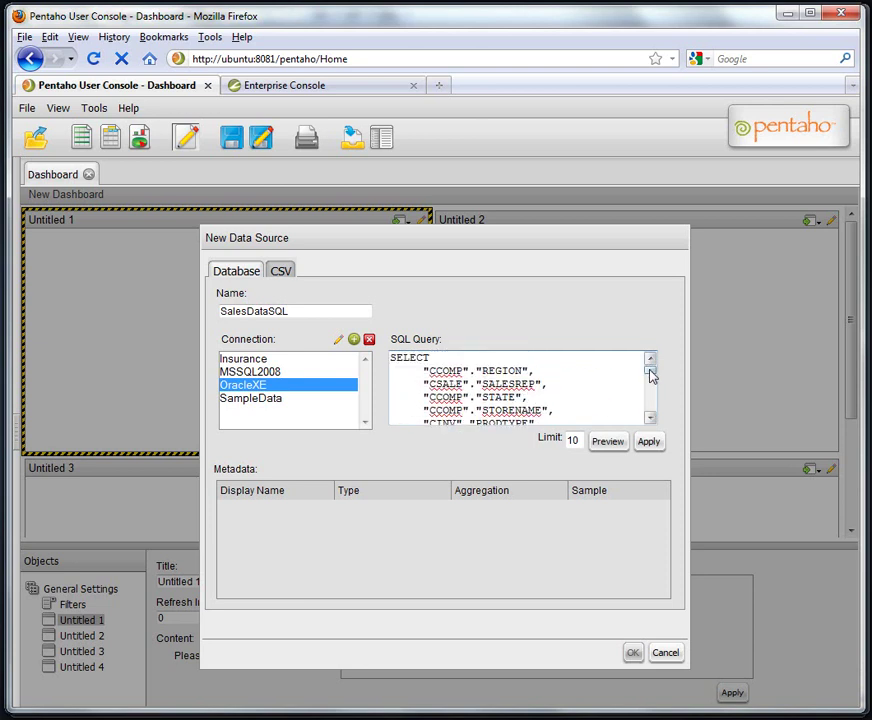
drag(651, 375, 656, 423)
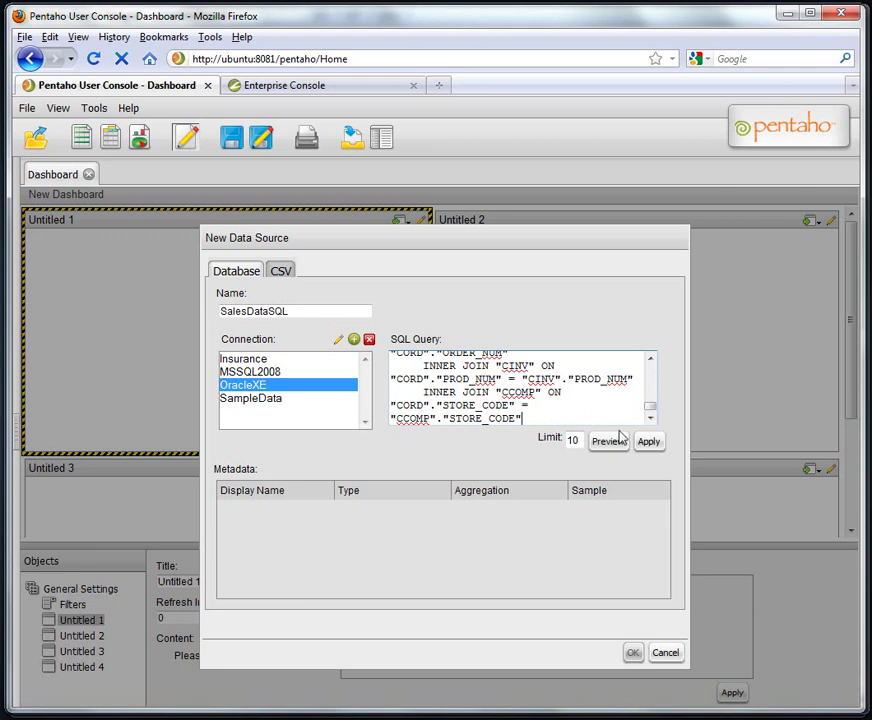
click(614, 441)
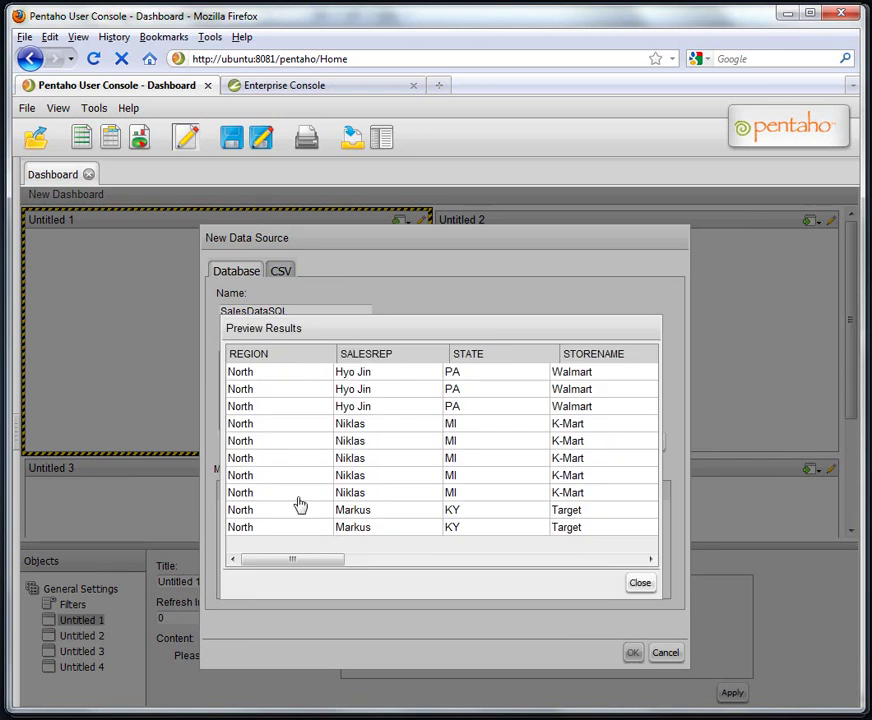
mouse_move(288, 568)
mouse_down()
mouse_move(497, 568)
mouse_move(302, 557)
mouse_up()
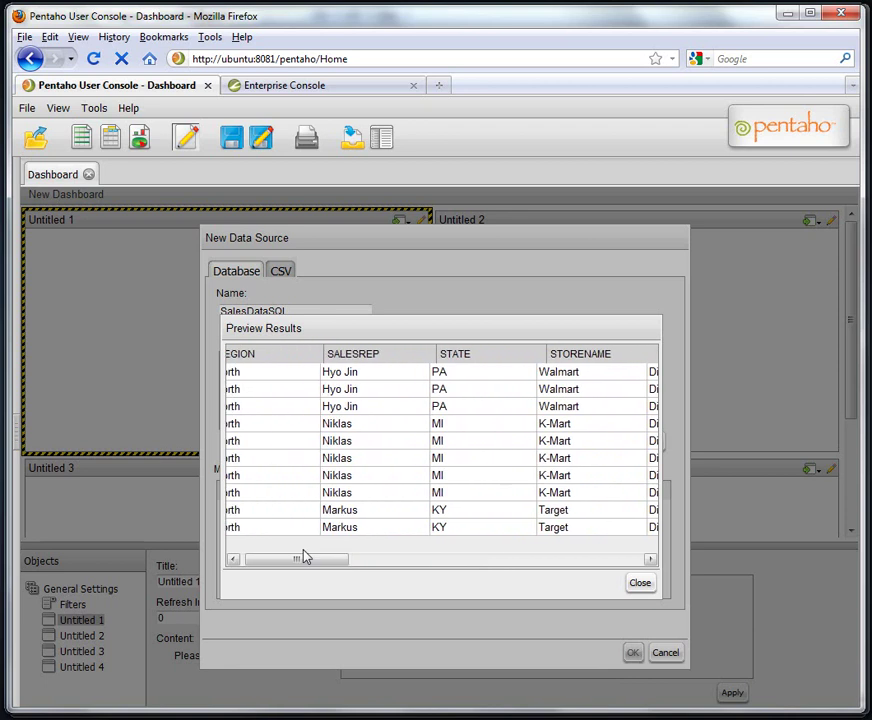
click(640, 586)
click(649, 443)
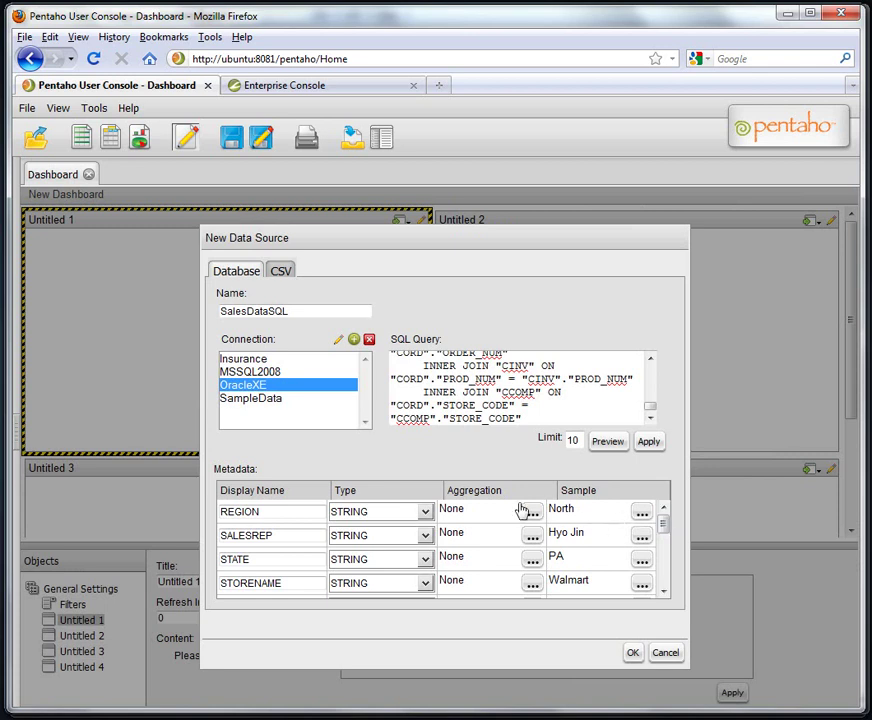
Change the SALESREP display name to 'Sales Rep'.
click(296, 516)
drag(296, 537, 183, 545)
text(Sales)
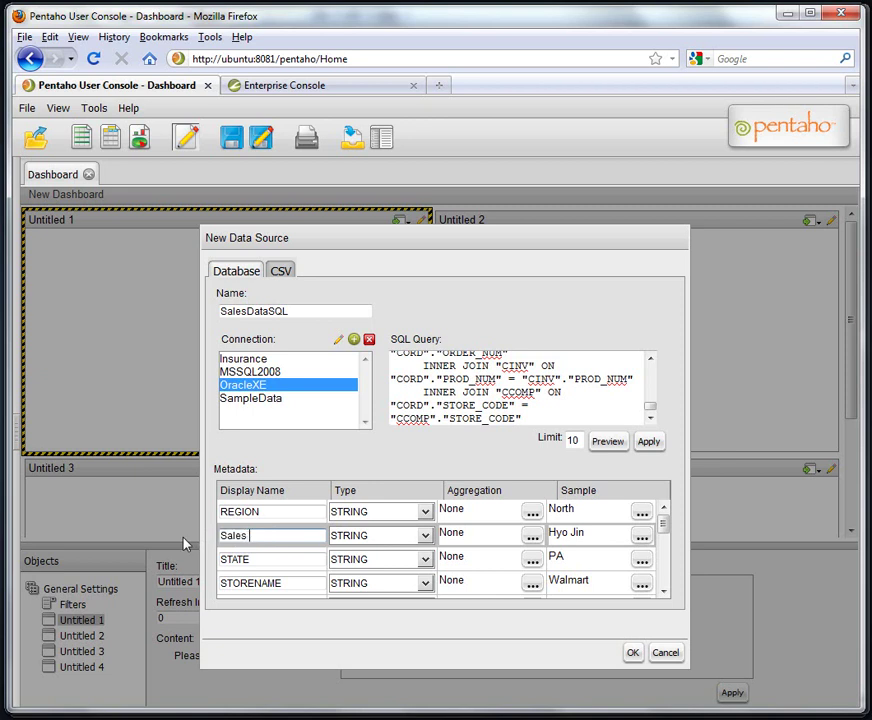
text( Rep)
click(664, 592)
click(664, 592)
click(664, 592)
click(664, 592)
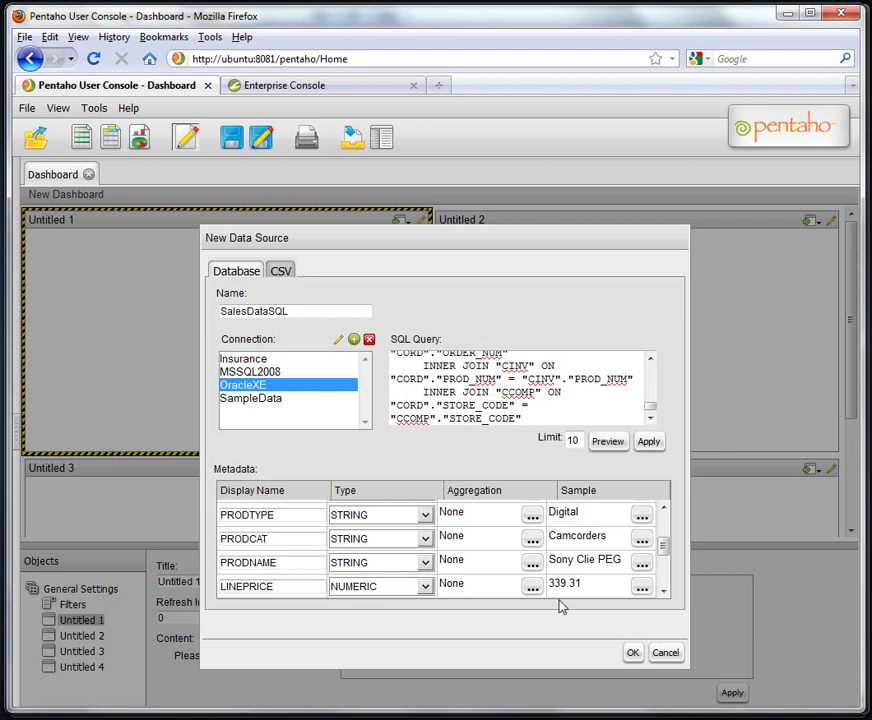
Rename the LINEPRICE display name to 'Sales' and LINE_COGS to 'Costs'.
click(662, 592)
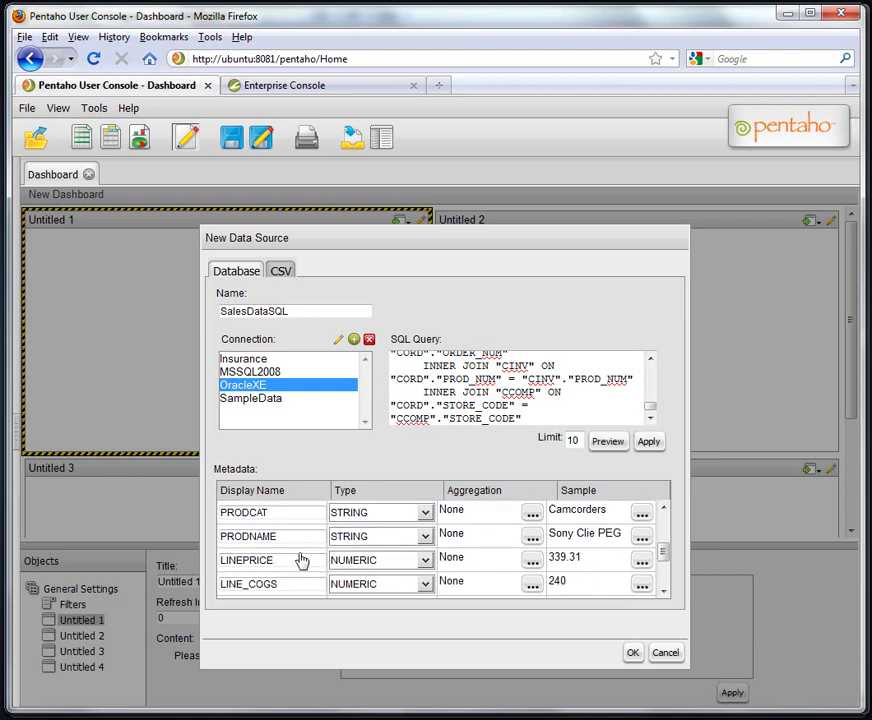
drag(296, 556, 184, 558)
text(Sales)
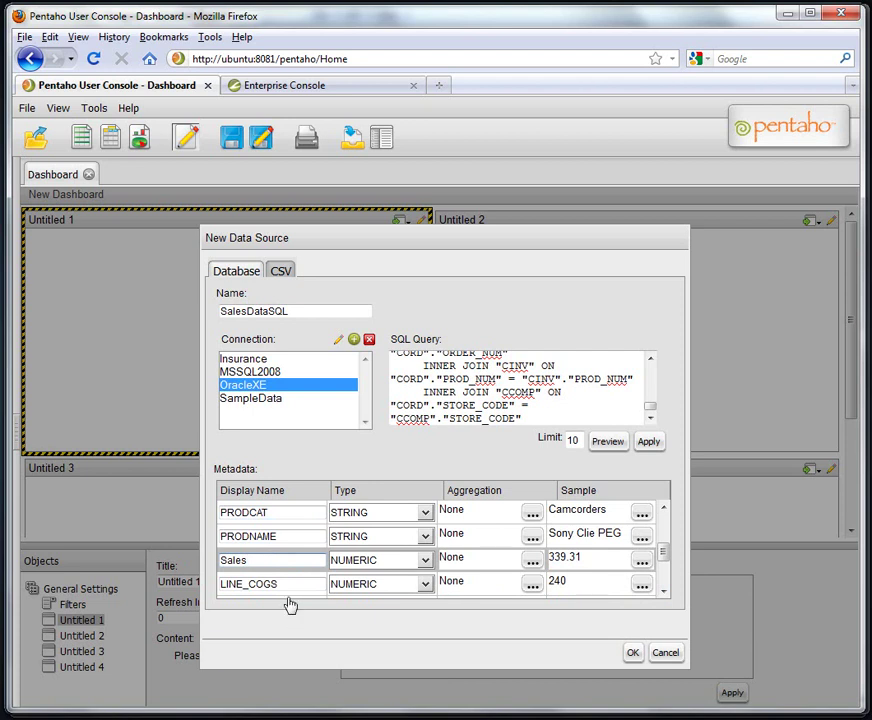
drag(290, 584, 190, 583)
text(Costs)
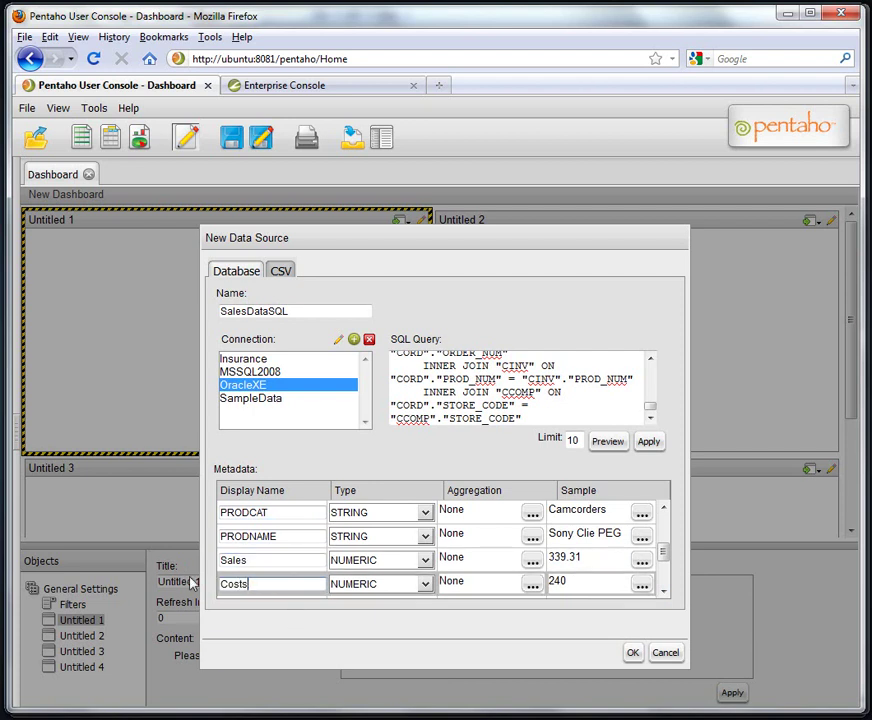
scroll(250, 587, down, 1)
scroll(285, 530, up, 1)
scroll(455, 570, up, 1)
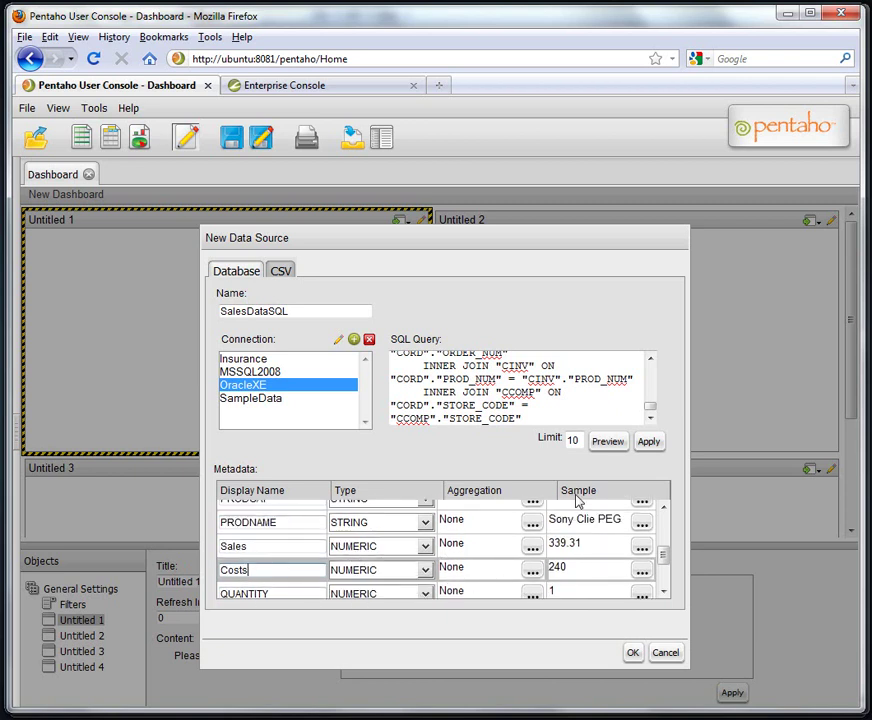
Allow Sum, Average, Minimum and Maximum for Sales, with Sum as default.
click(531, 552)
click(357, 426)
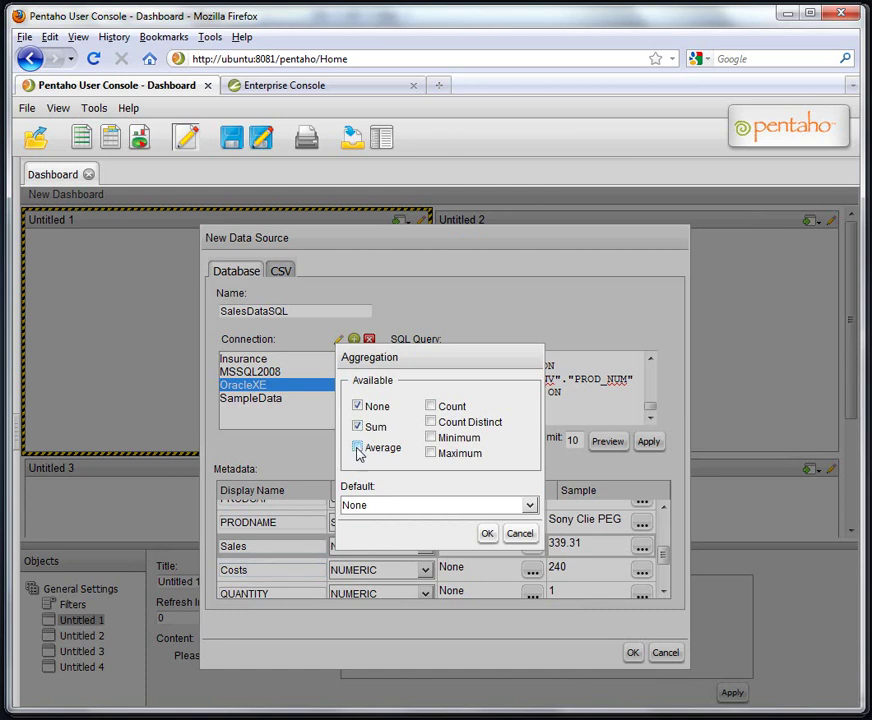
click(357, 447)
click(431, 454)
click(431, 438)
click(529, 508)
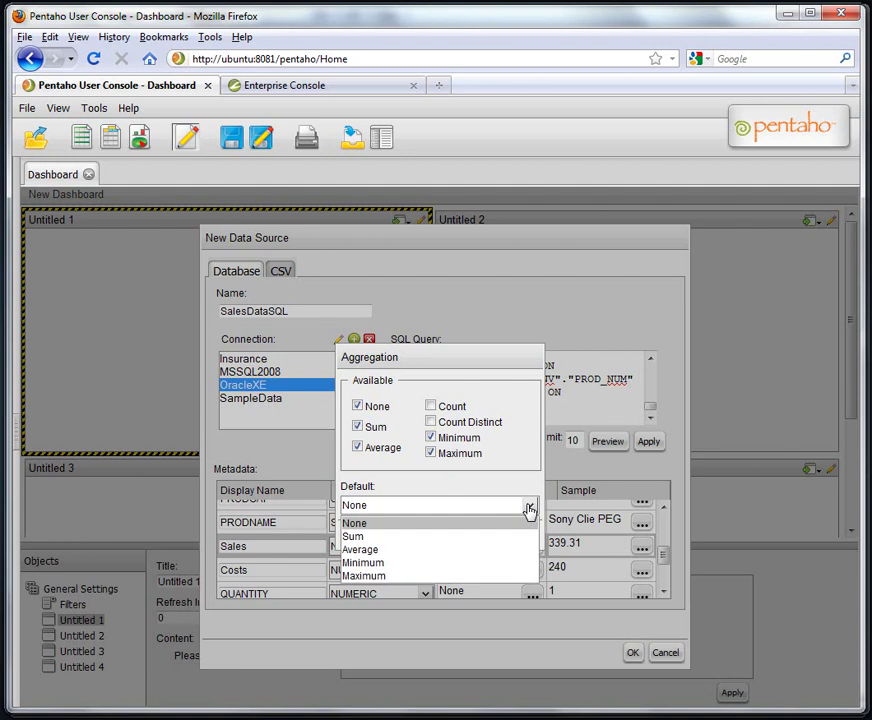
click(422, 537)
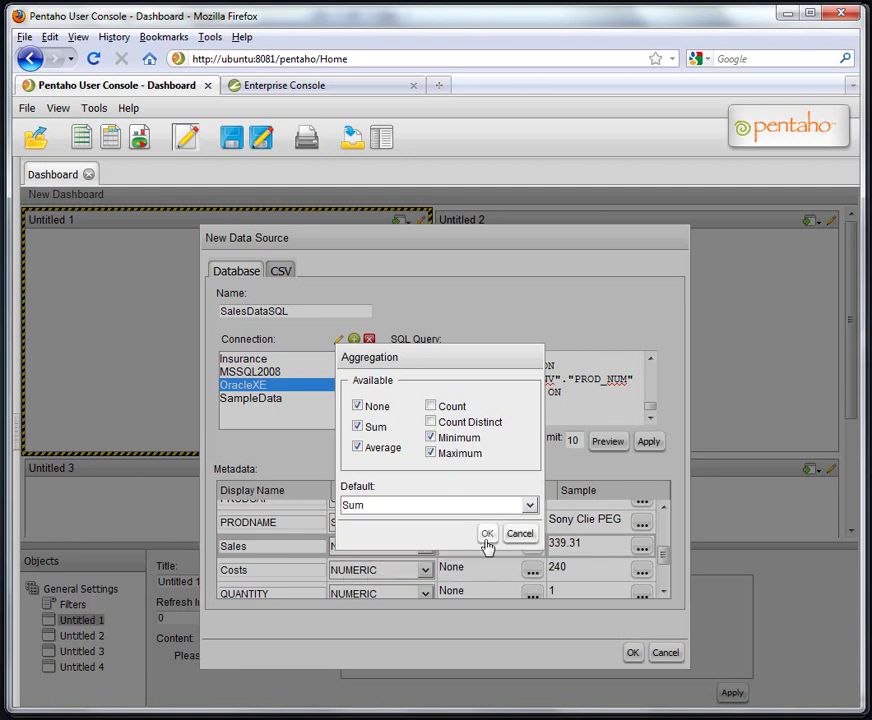
click(487, 535)
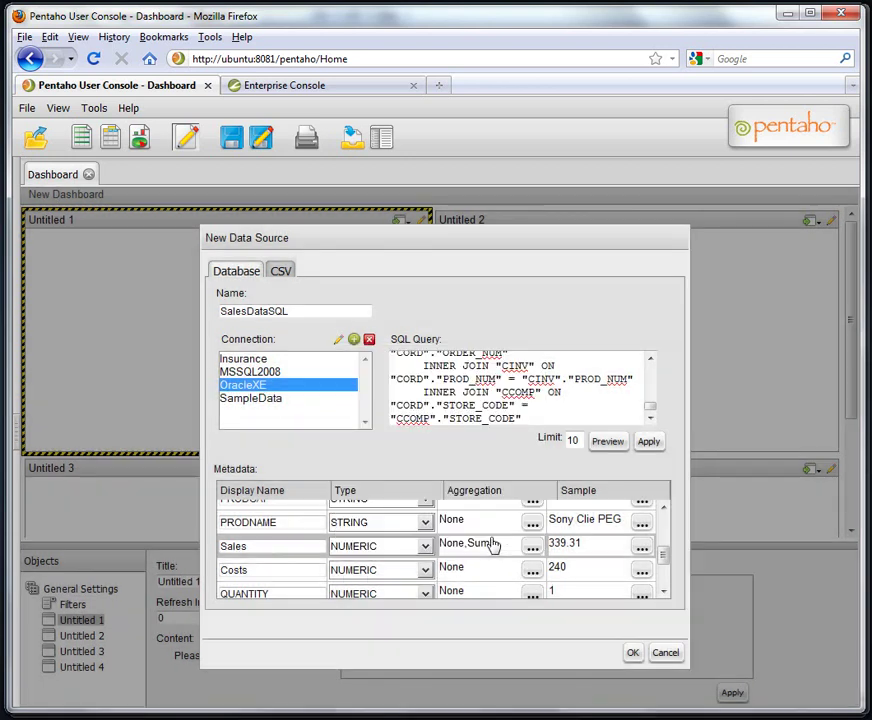
Allow Sum, Average, Minimum and Maximum for Costs, with Sum as default.
click(533, 572)
click(357, 426)
click(357, 447)
click(430, 453)
click(430, 437)
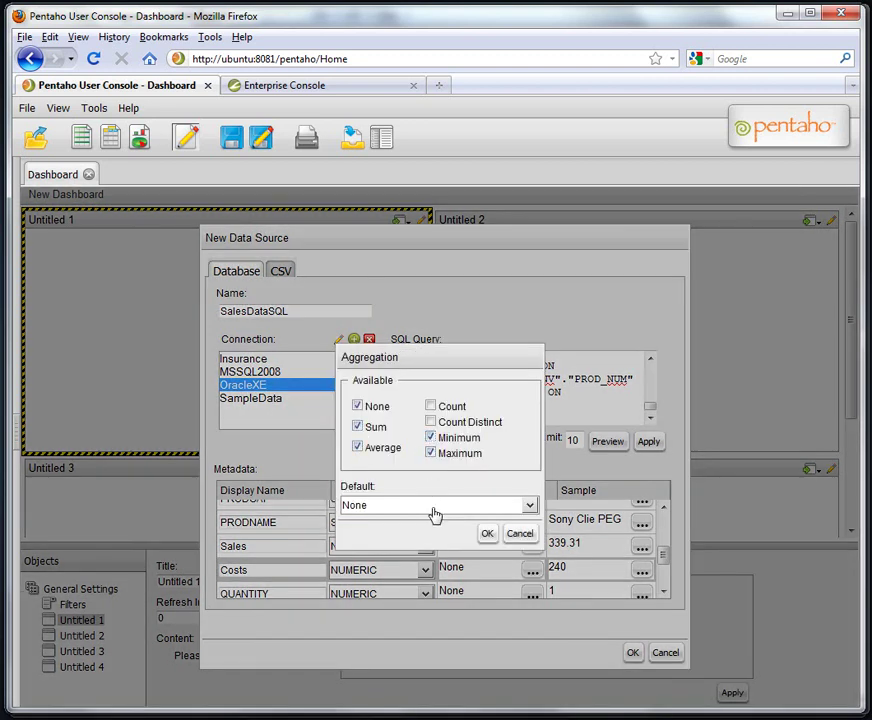
click(432, 507)
click(435, 534)
click(487, 535)
Allow Sum, Average, Minimum and Maximum for QUANTITY, with Sum as default.
click(533, 594)
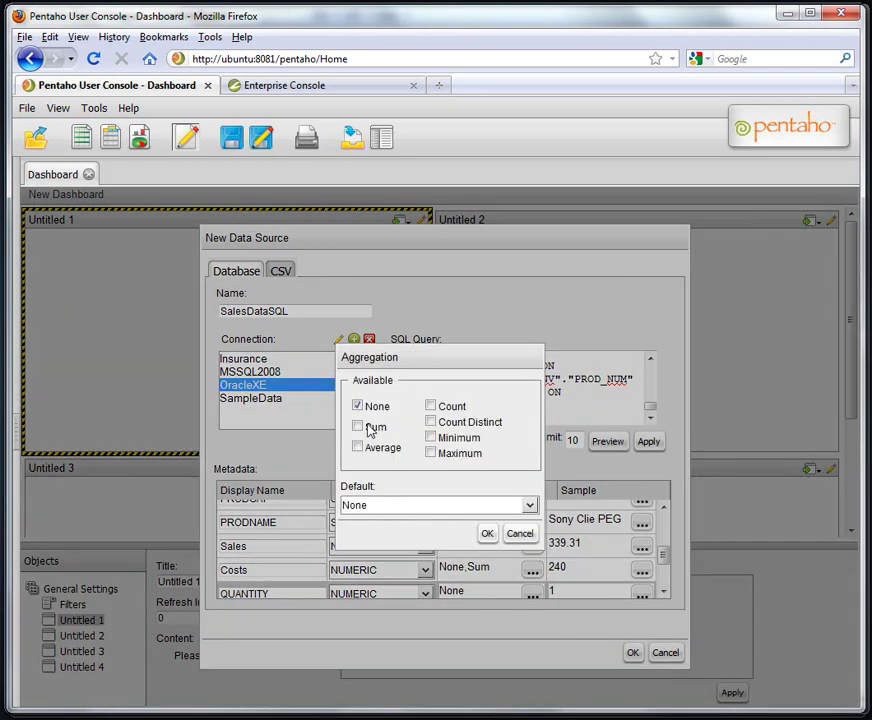
click(358, 426)
click(357, 447)
click(430, 438)
click(430, 453)
click(529, 506)
click(507, 533)
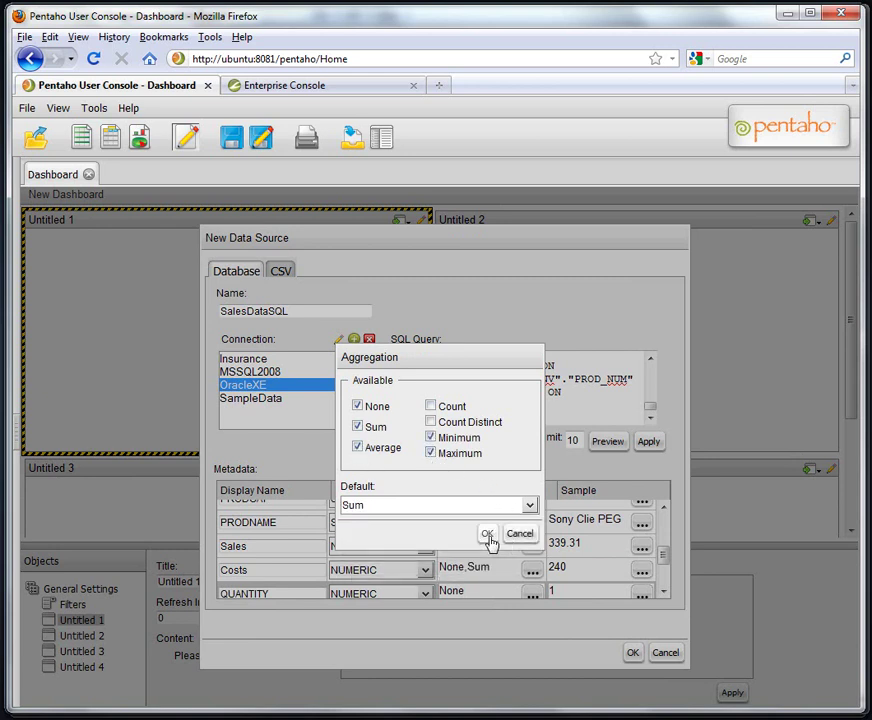
click(487, 533)
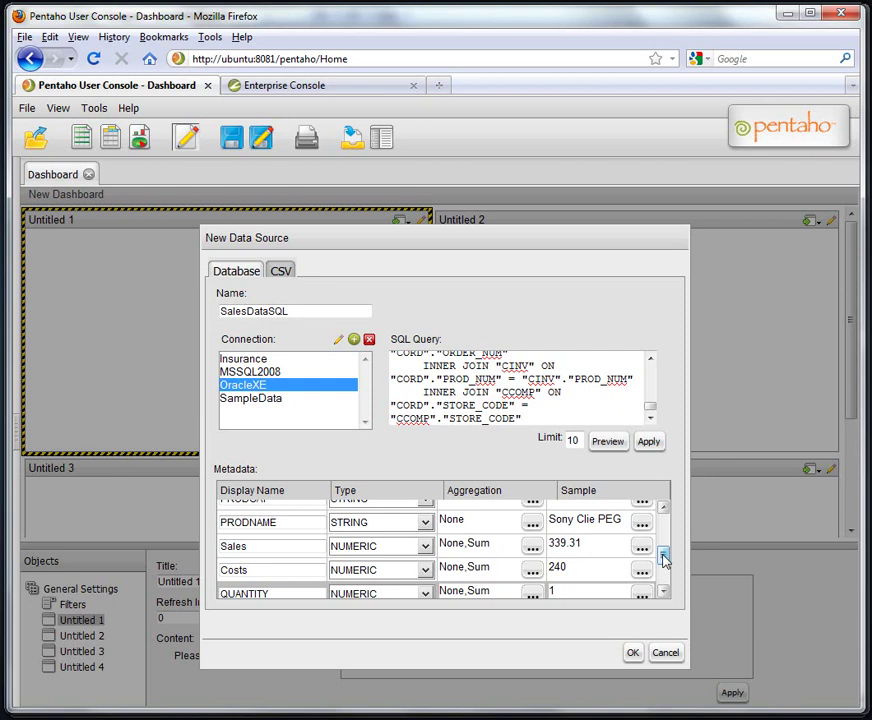
Save the SalesDataSQL data source and confirm it as Untitled 1's source to reach the Query Editor.
drag(664, 558, 656, 627)
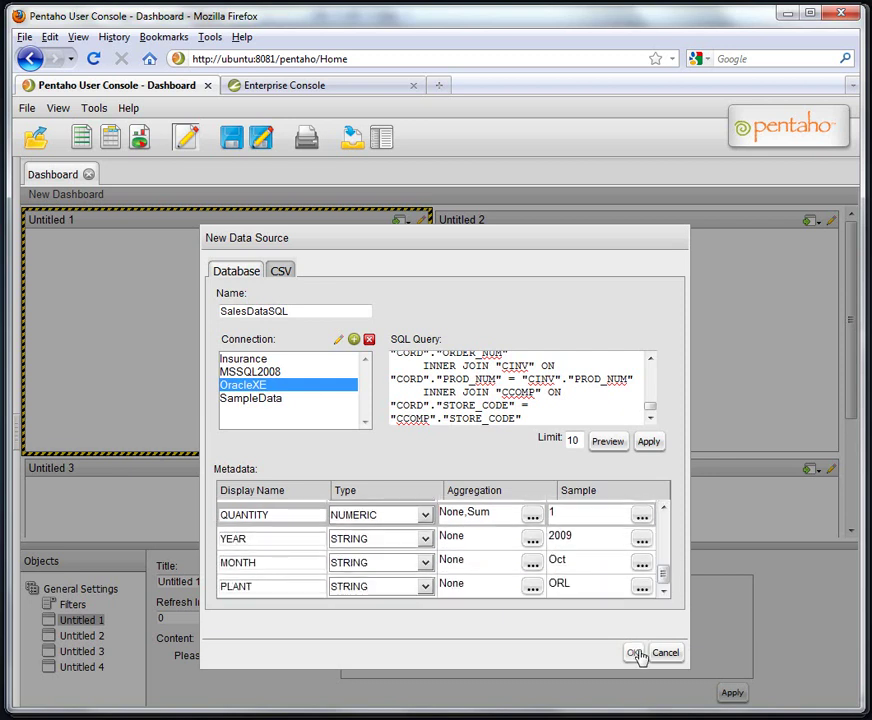
click(634, 653)
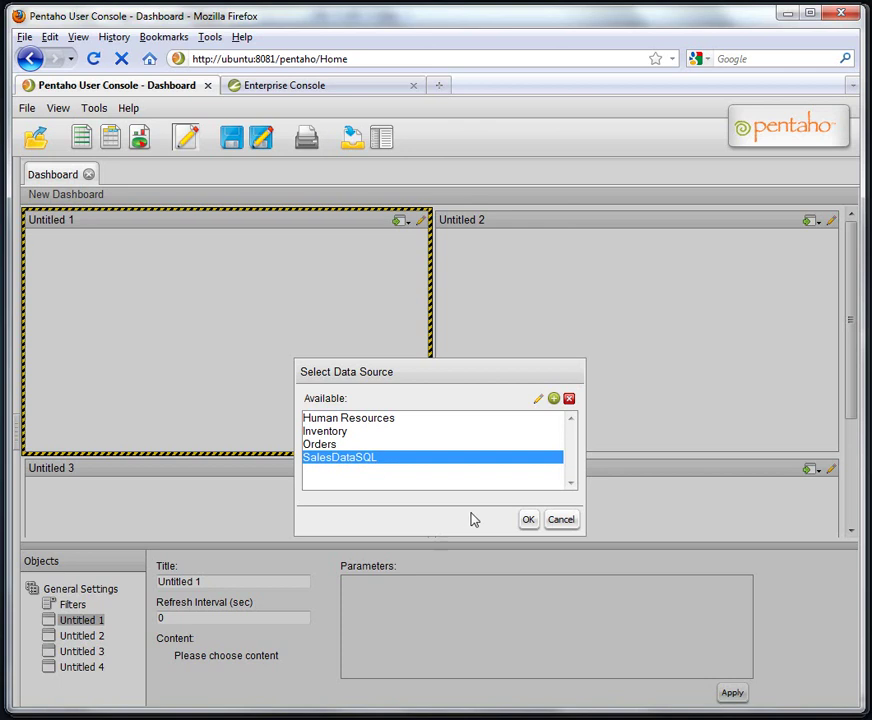
click(527, 520)
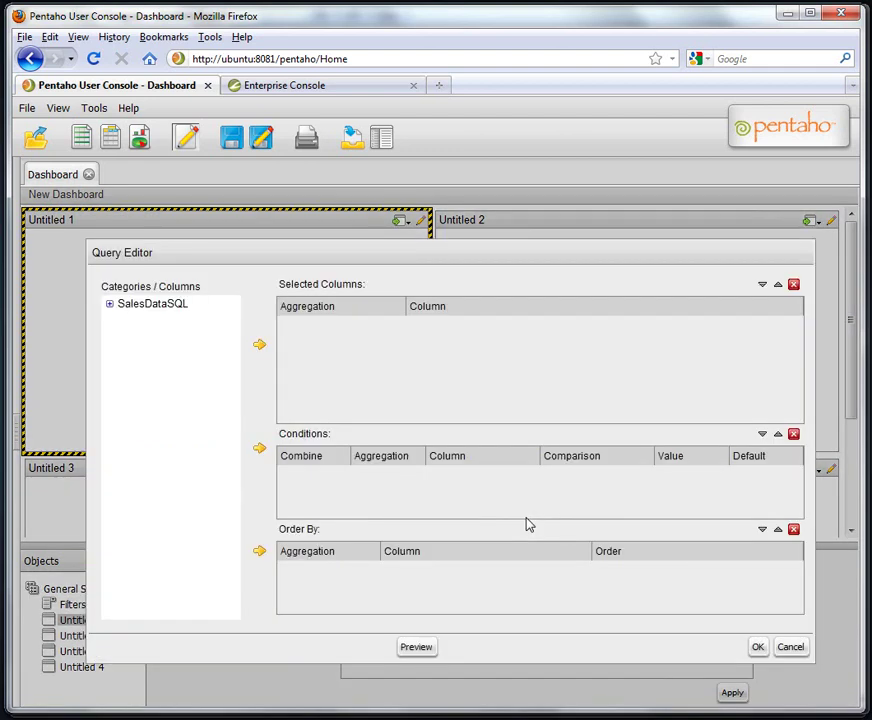
Add the REGION and PLANT columns from SalesDataSQL to the query output.
click(110, 303)
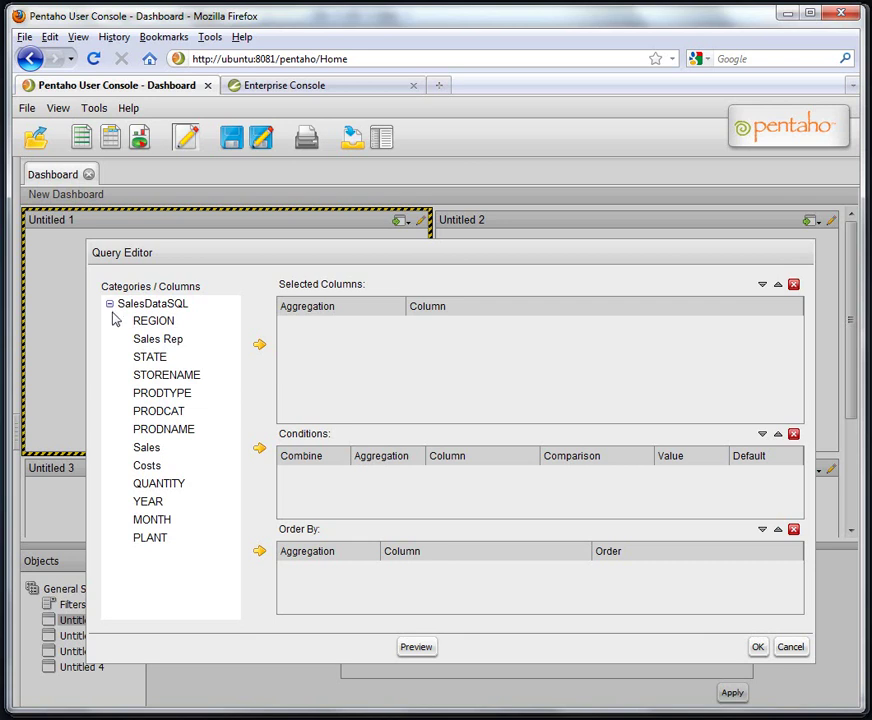
click(150, 322)
click(258, 345)
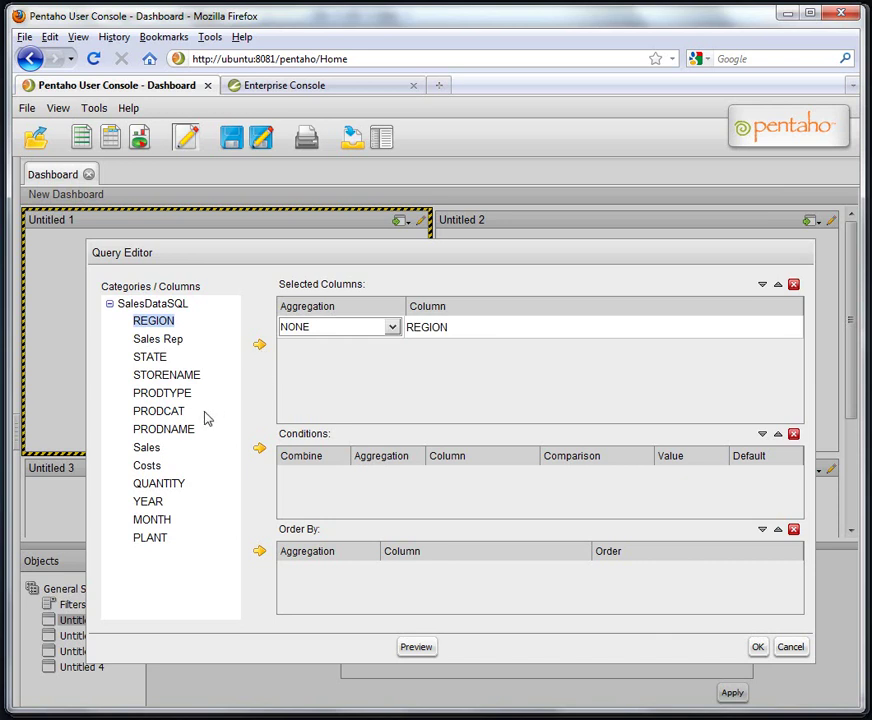
click(158, 540)
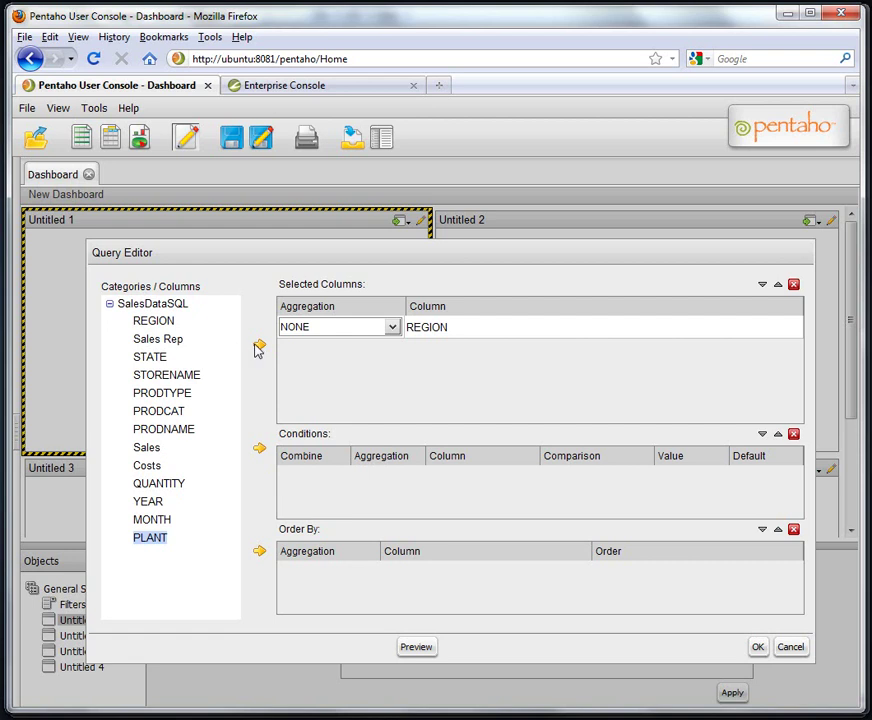
click(258, 345)
Add a YEAR condition matching {year_parm} with default value 2010.
click(150, 502)
click(259, 449)
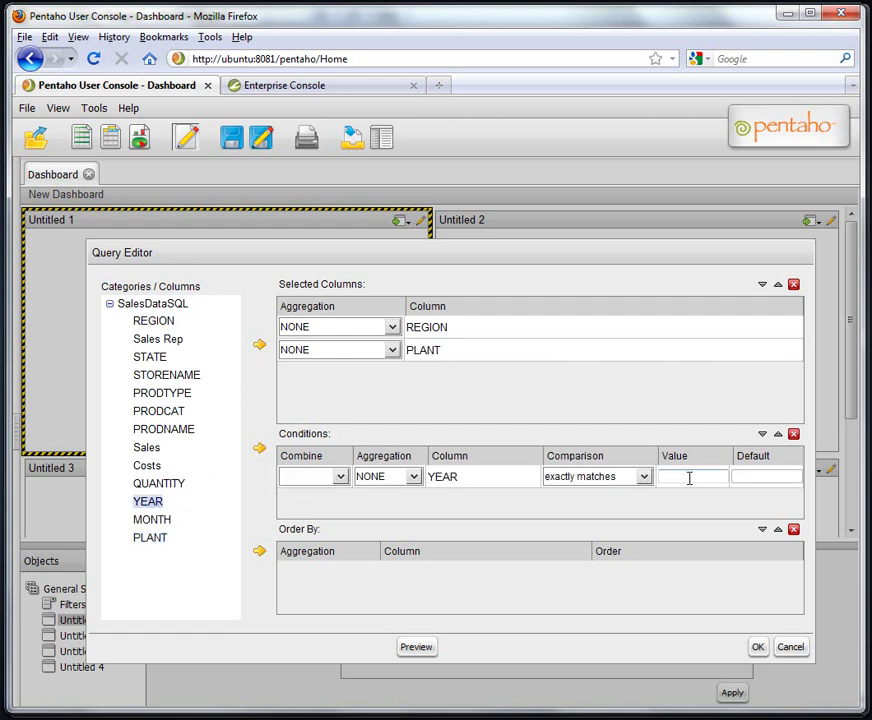
click(692, 477)
text({year_parm})
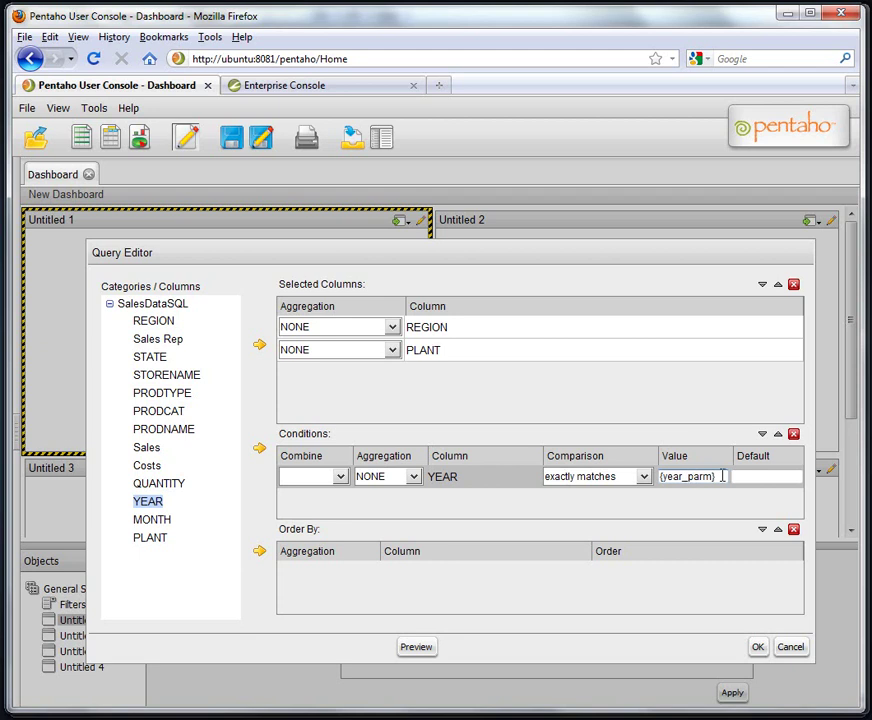
click(760, 477)
text(2010)
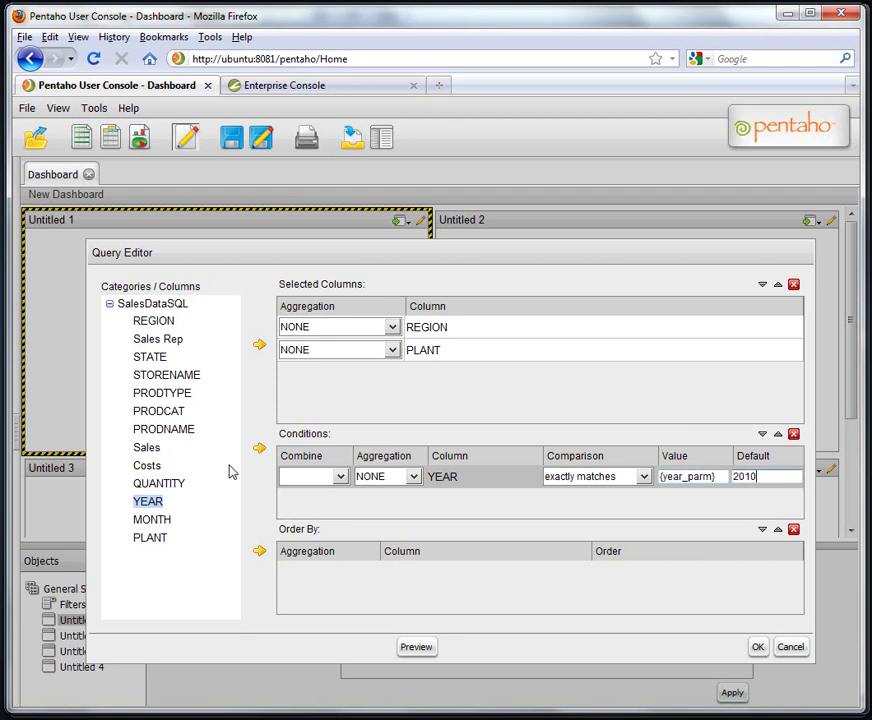
Add Sales aggregated as SUM and sort the results by summed Sales descending.
click(155, 447)
click(259, 344)
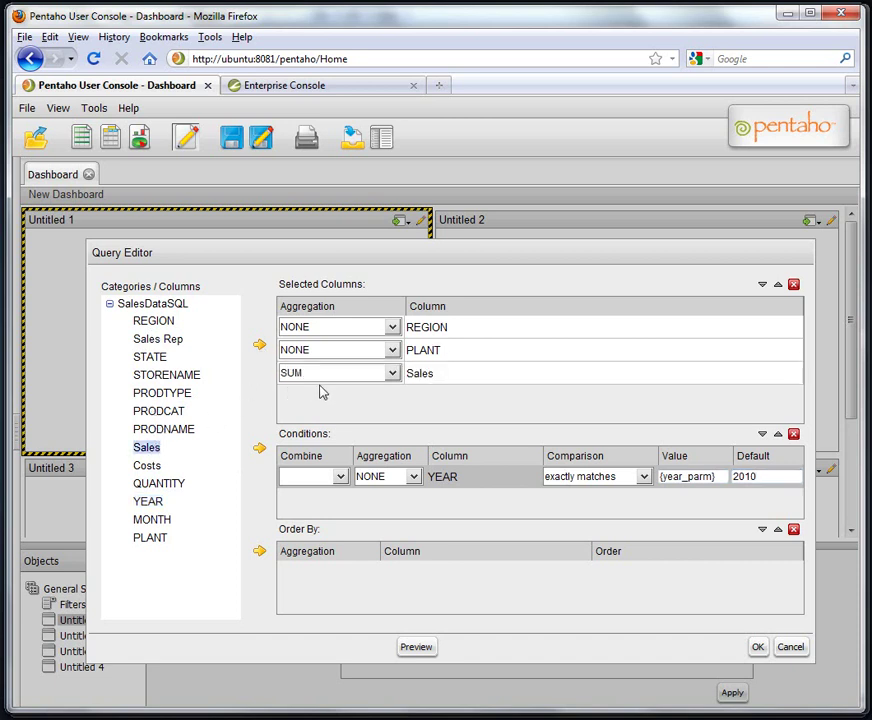
click(392, 373)
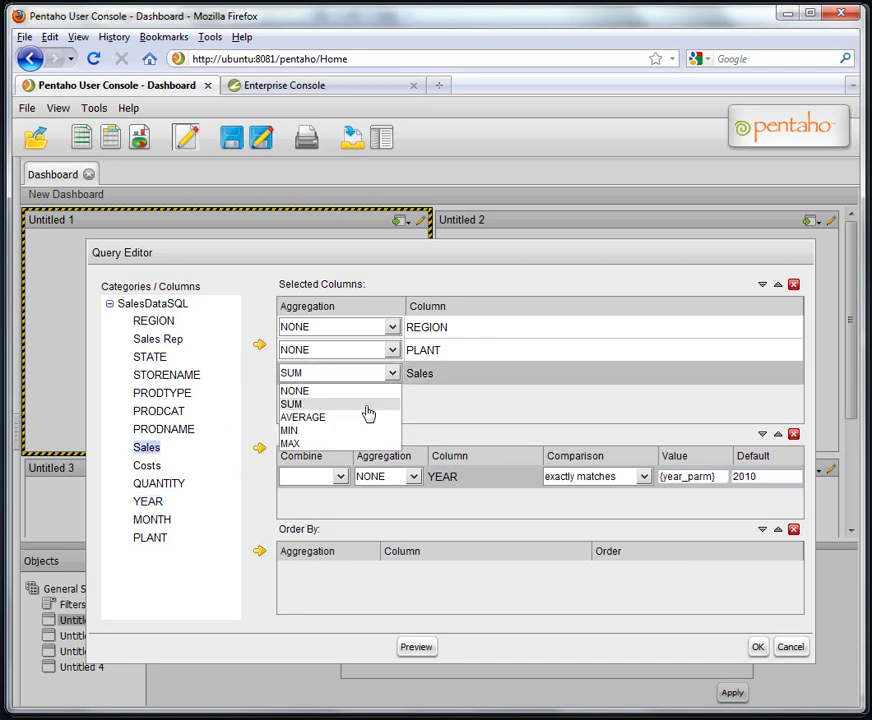
click(366, 406)
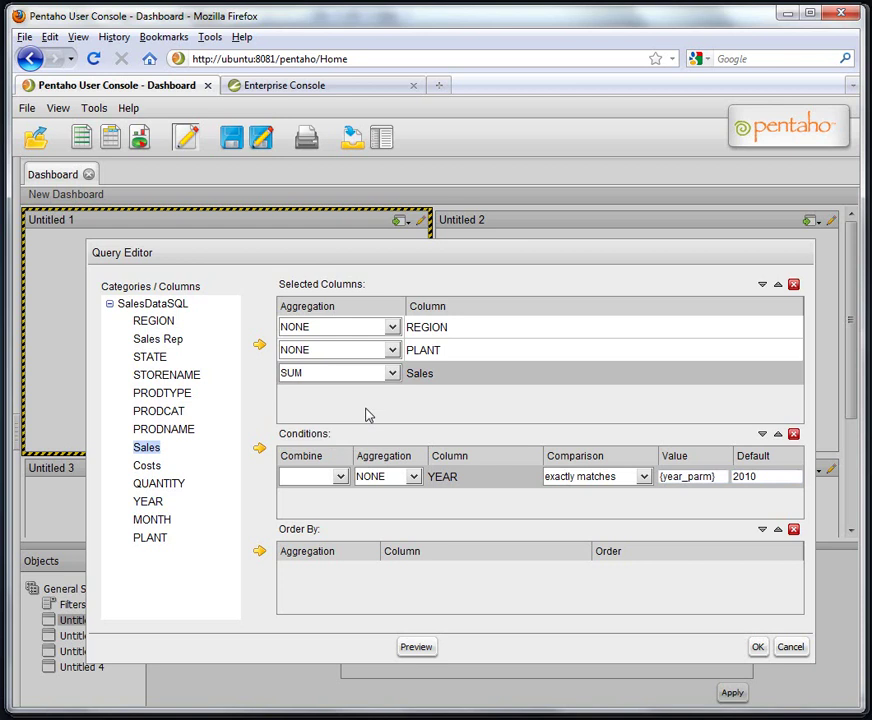
click(259, 556)
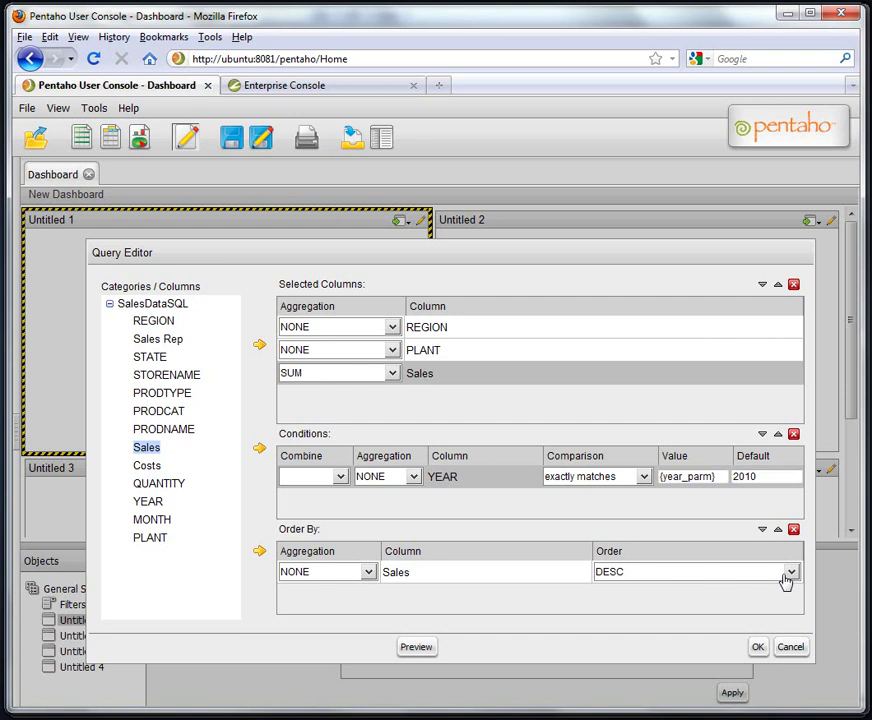
click(367, 574)
click(291, 603)
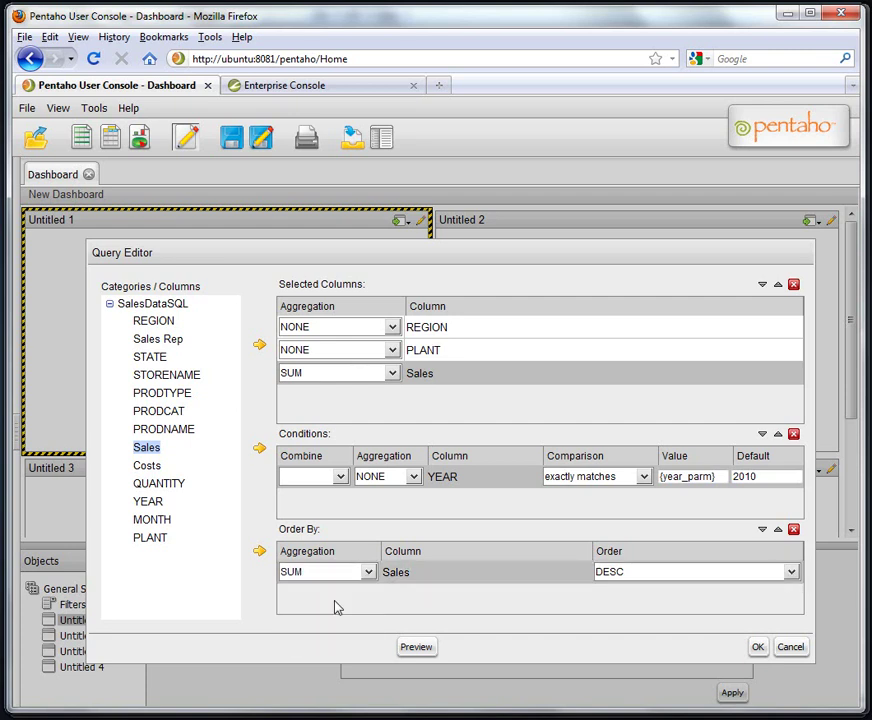
Preview the query results, then accept the query.
click(418, 650)
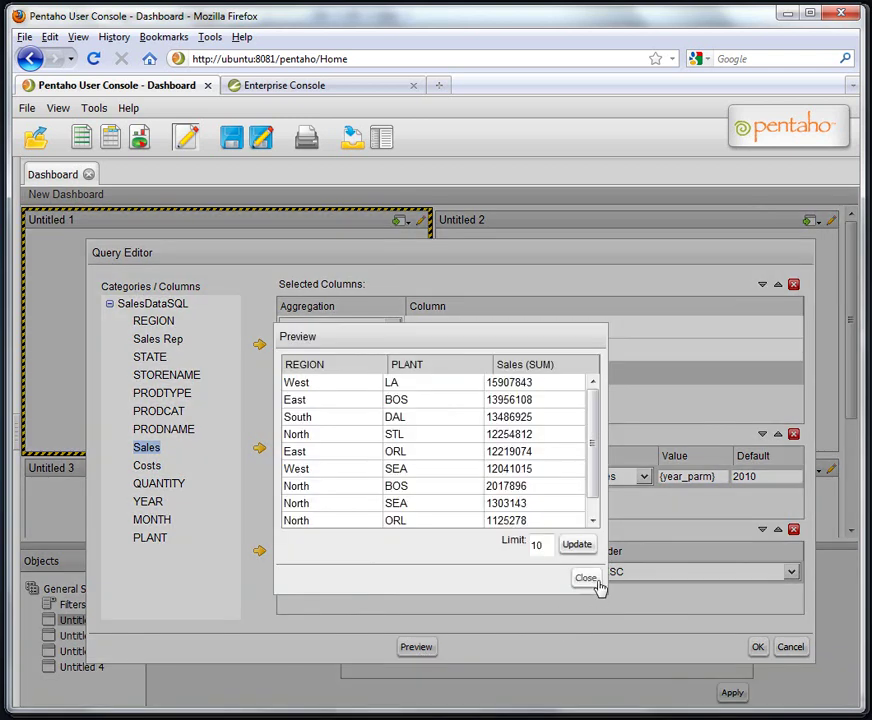
click(589, 579)
click(759, 649)
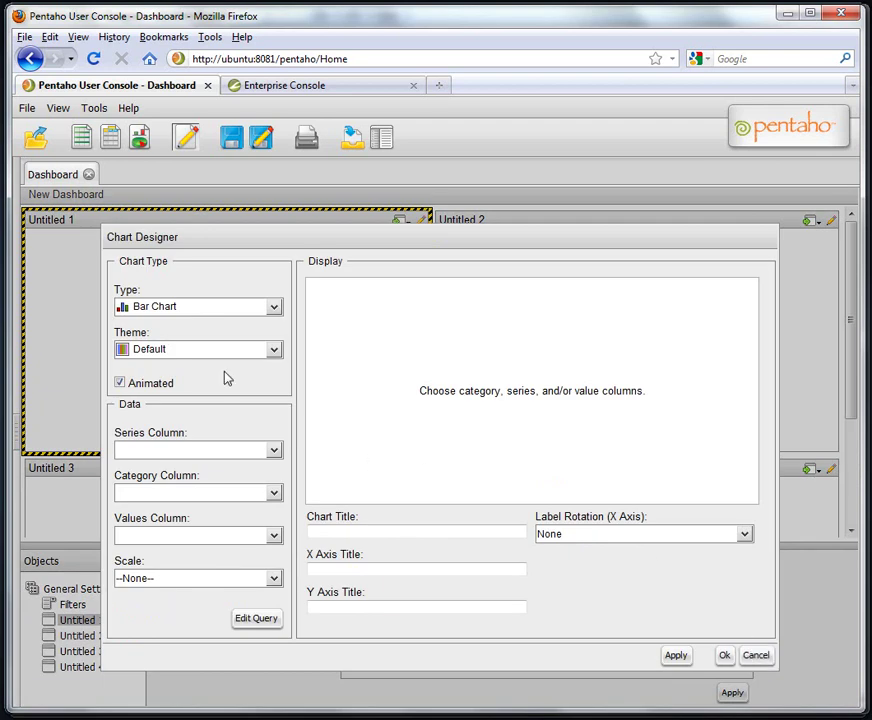
Set the chart type to Bar Chart and apply the Primaries colour theme.
click(272, 310)
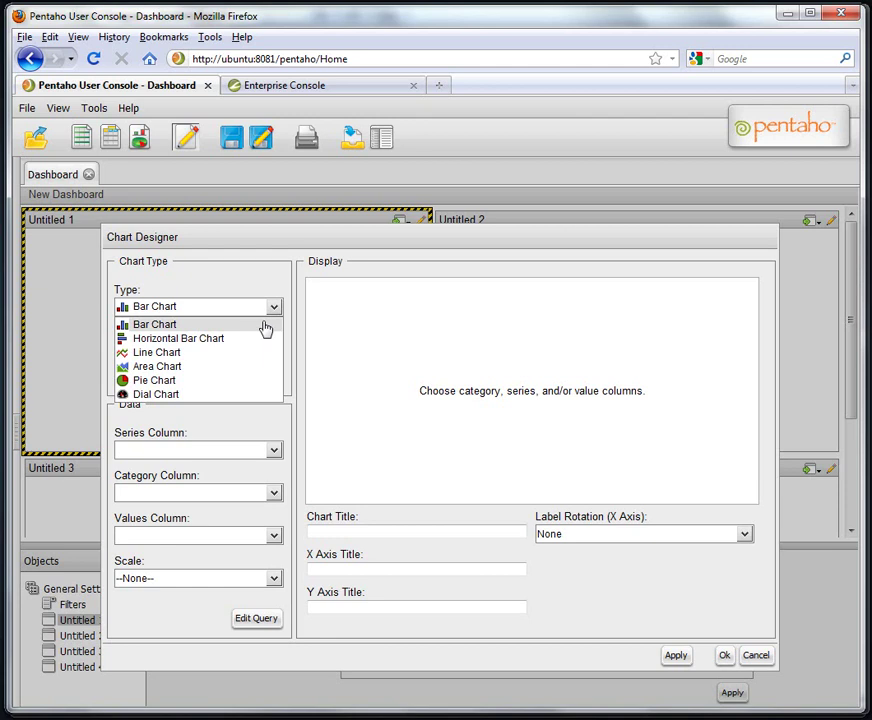
click(265, 326)
click(273, 350)
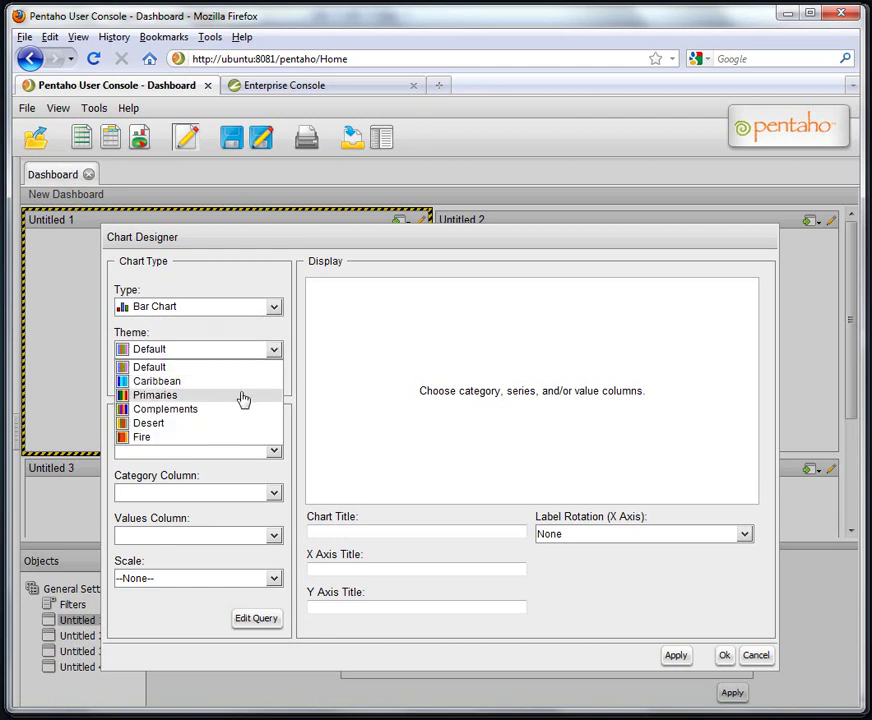
click(242, 397)
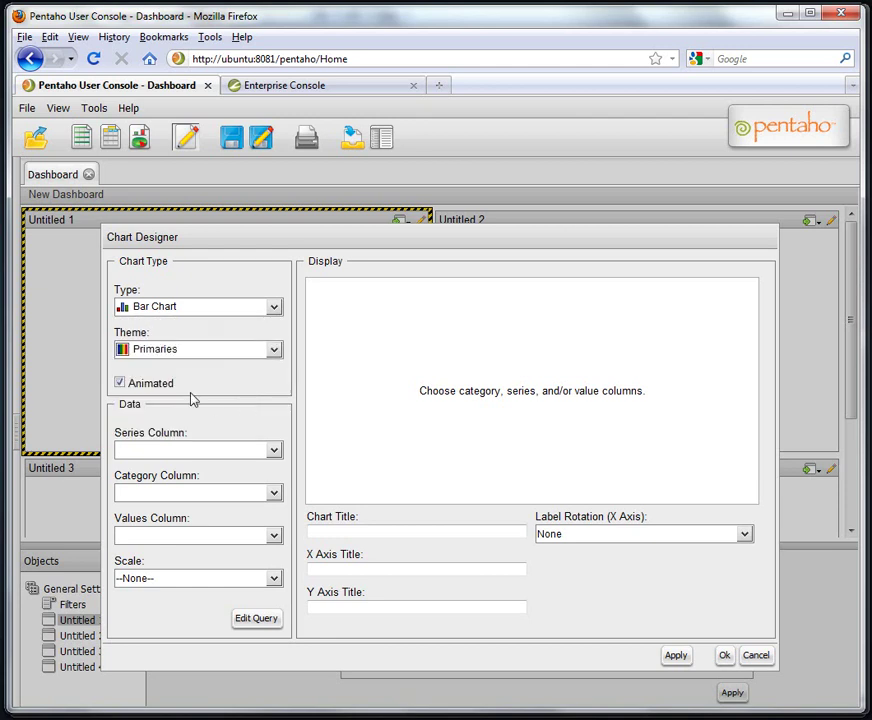
Map Series to PLANT, Category to REGION, Values to Sales, with a 10,000 scale.
click(274, 452)
click(265, 482)
click(273, 493)
click(240, 514)
click(275, 538)
click(243, 579)
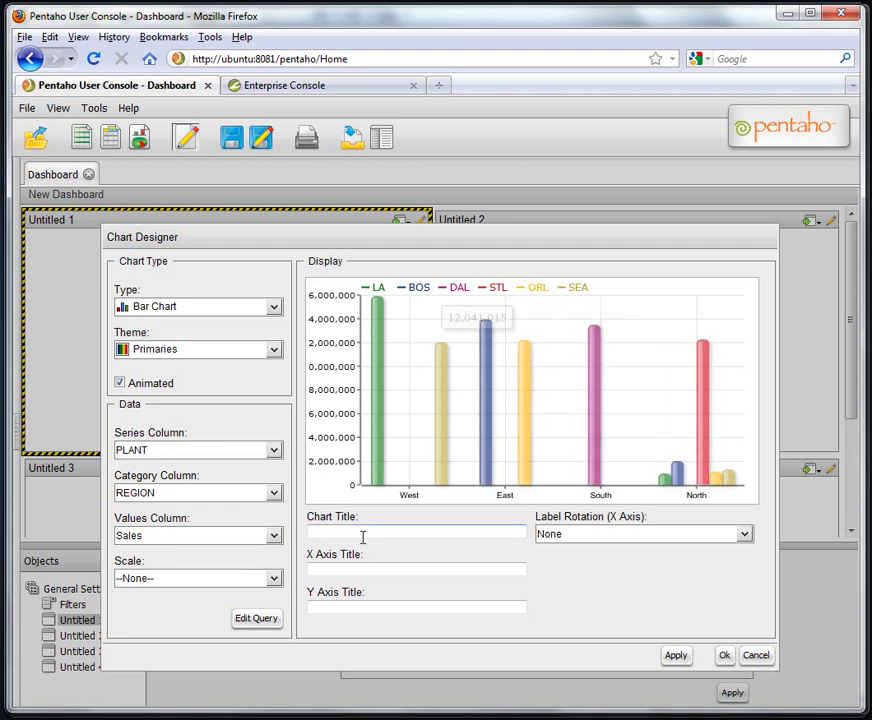
click(273, 579)
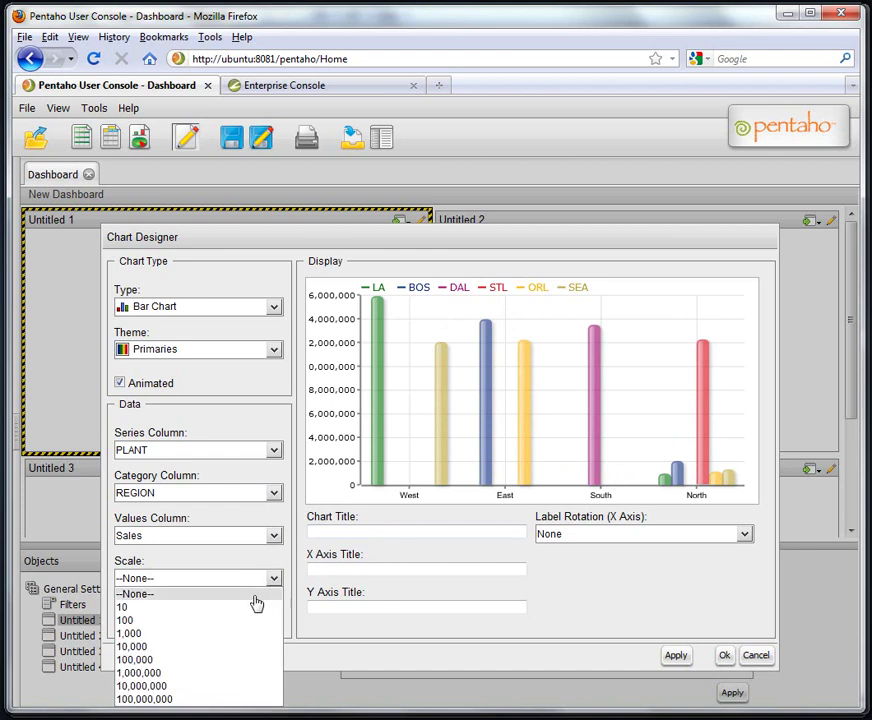
click(228, 653)
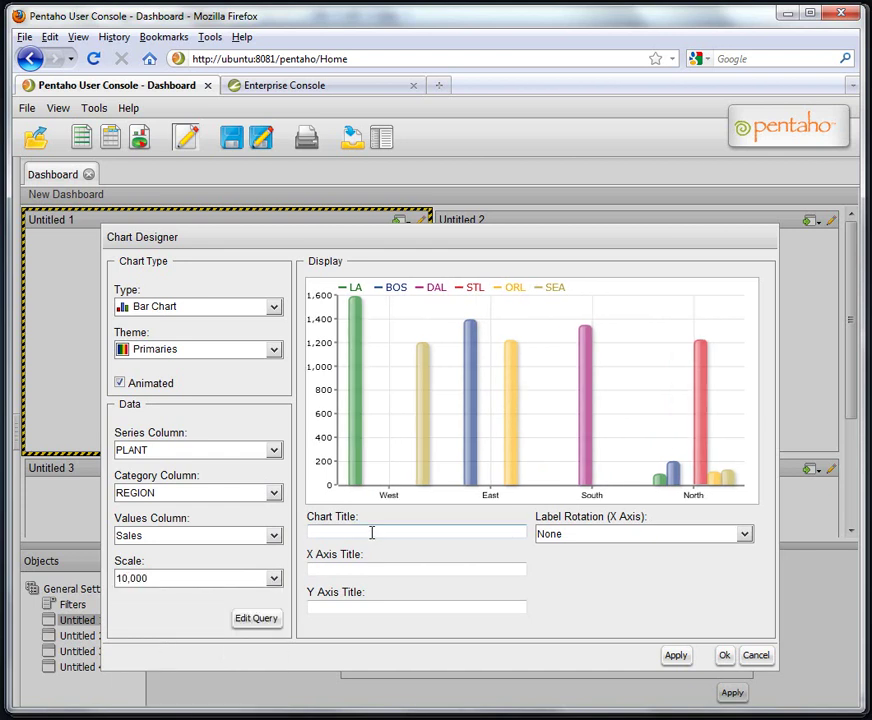
Title the axes 'Regions' and 'Sales 10K Scale', tilt labels diagonally, and accept the chart.
click(351, 567)
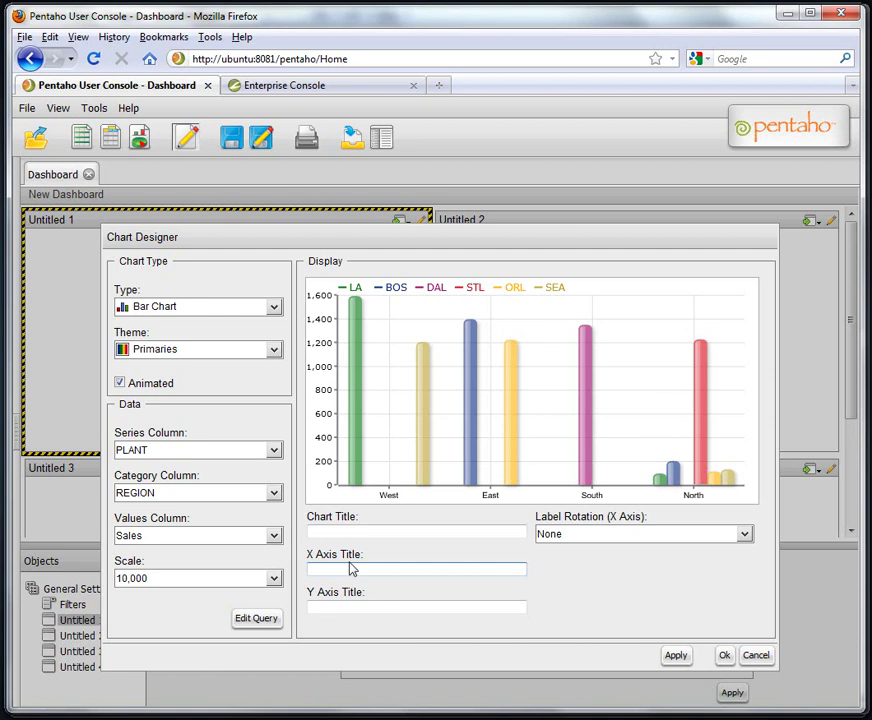
text(Regions)
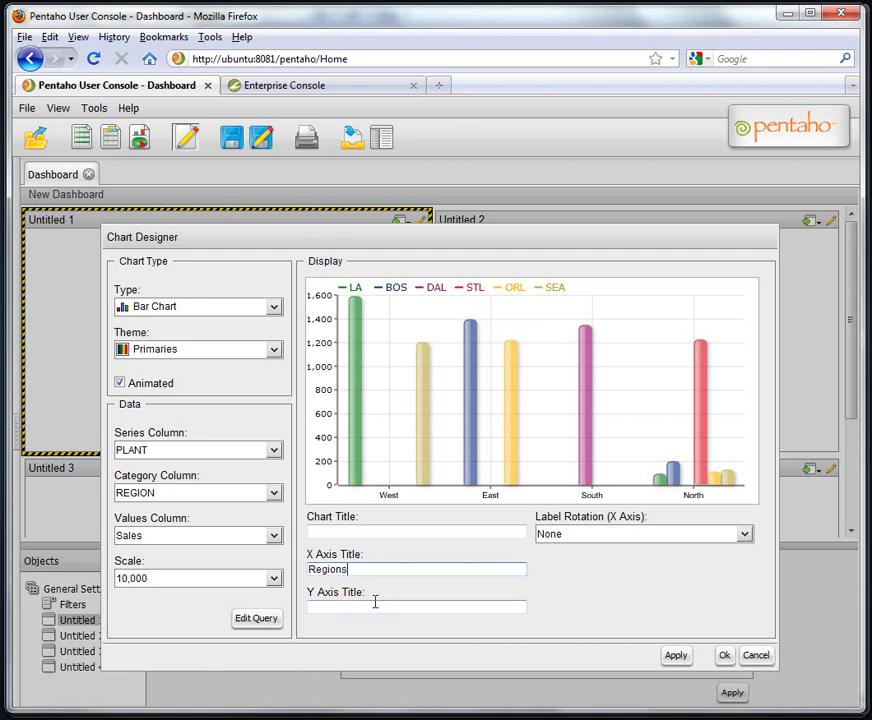
click(378, 604)
text(Sales )
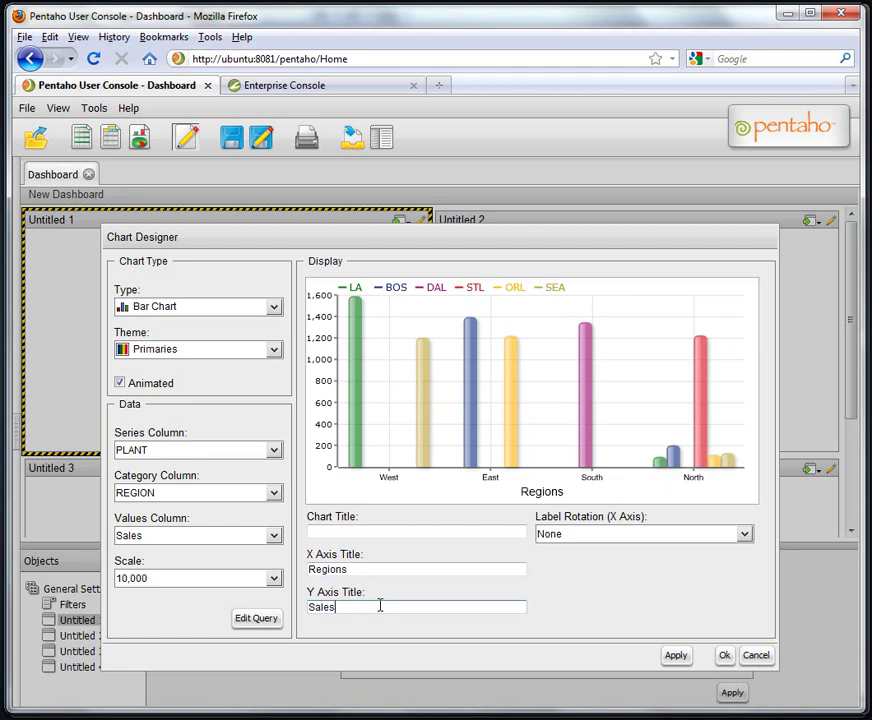
text(10K Scale)
click(744, 535)
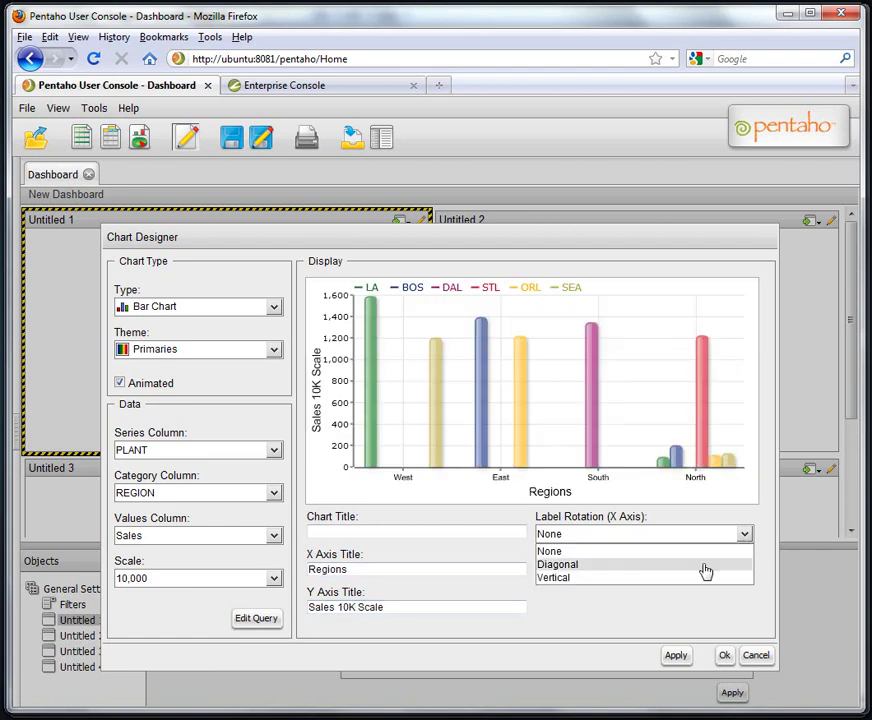
click(704, 565)
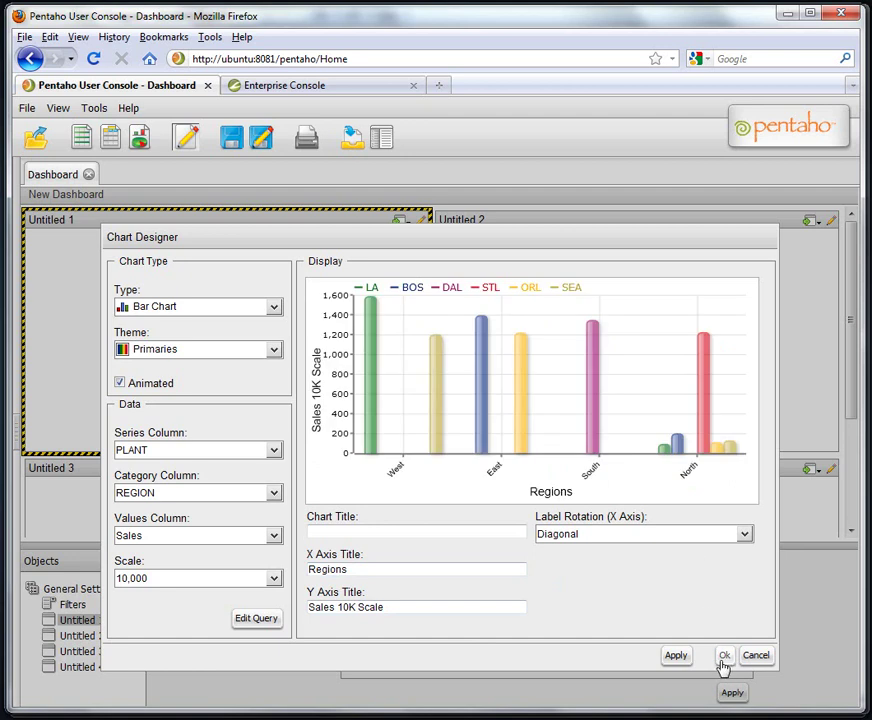
click(722, 658)
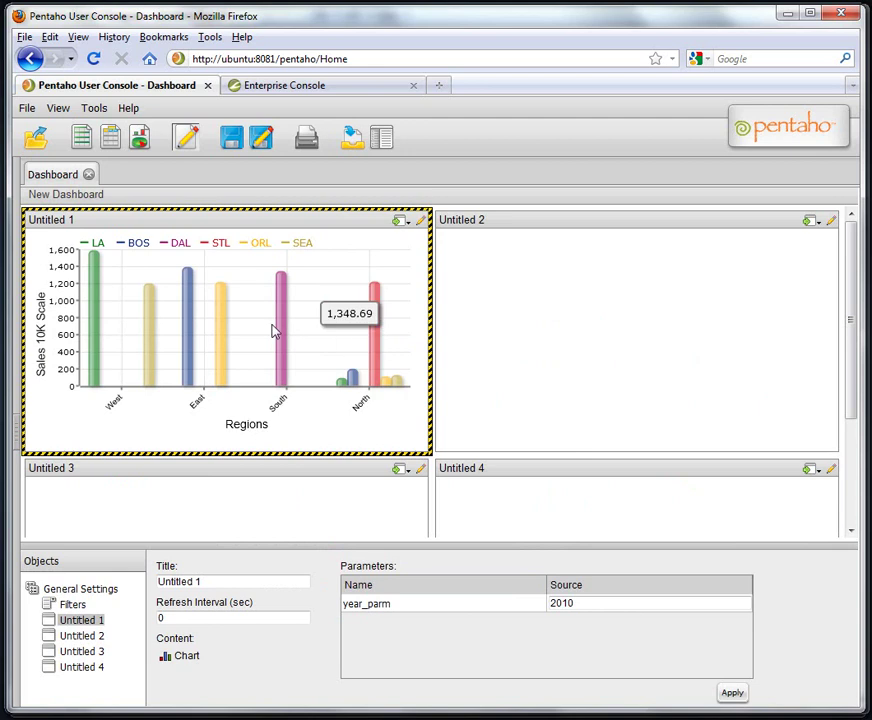
mouse_move(230, 331)
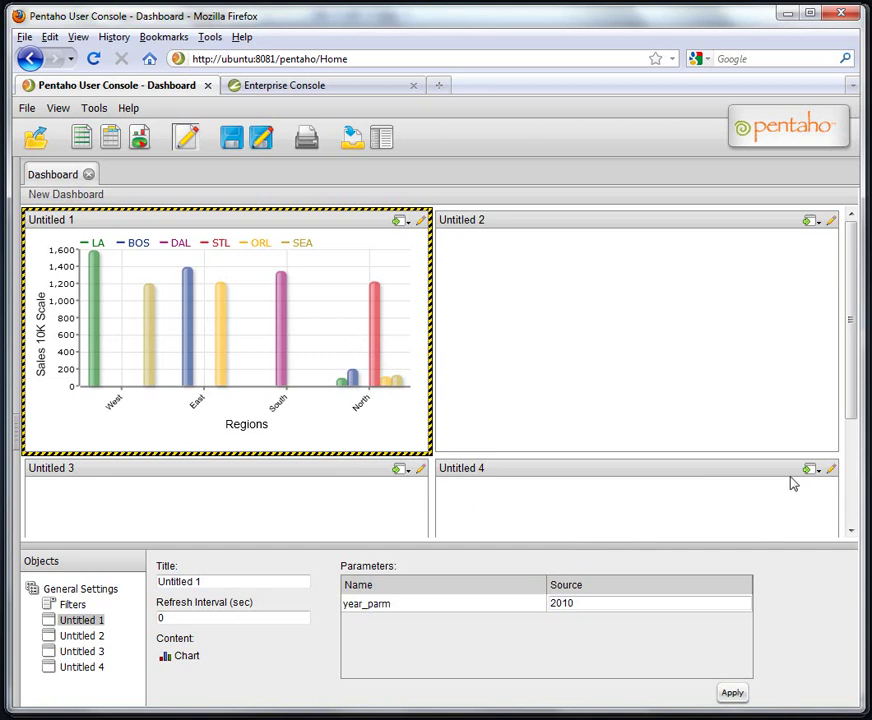
Insert a data table from SalesDataSQL into Untitled 2 and add the REGION column.
click(823, 225)
click(801, 257)
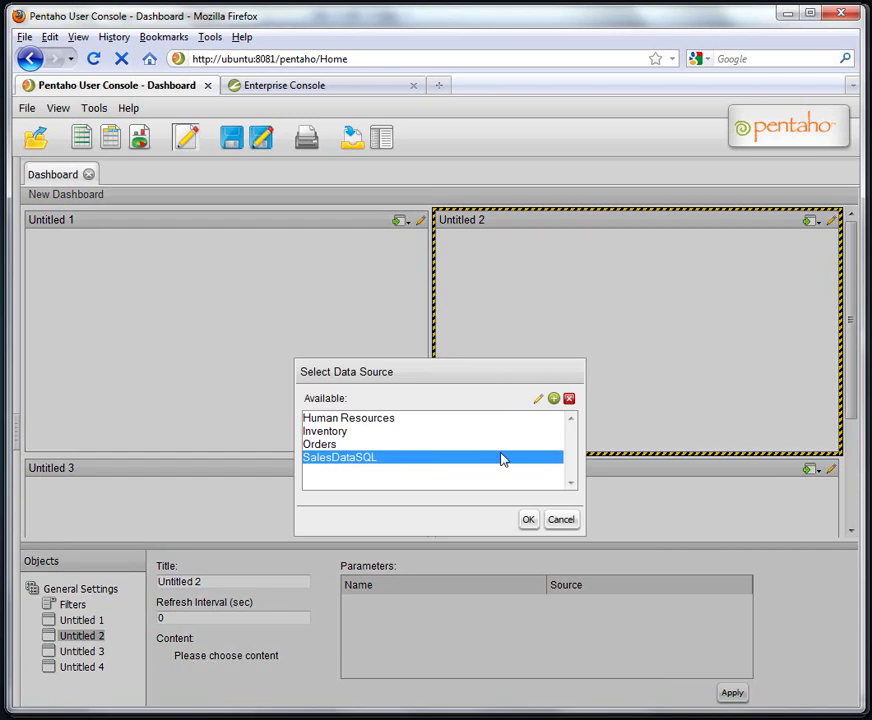
click(525, 522)
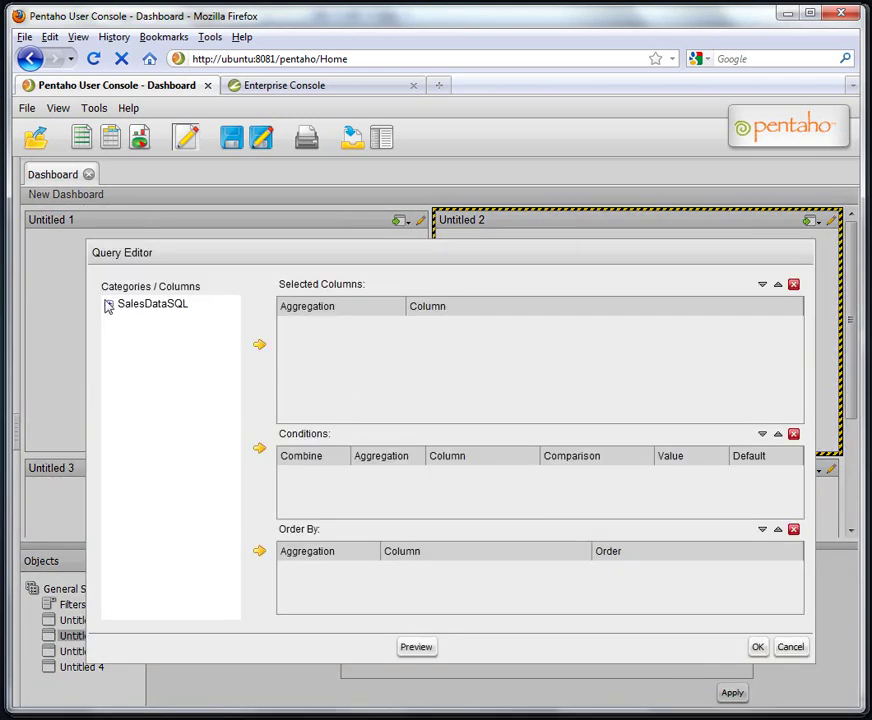
click(109, 304)
click(153, 321)
click(259, 345)
Add summed Sales, Costs and QUANTITY plus PRODCAT, moving PRODCAT up beneath REGION.
click(146, 447)
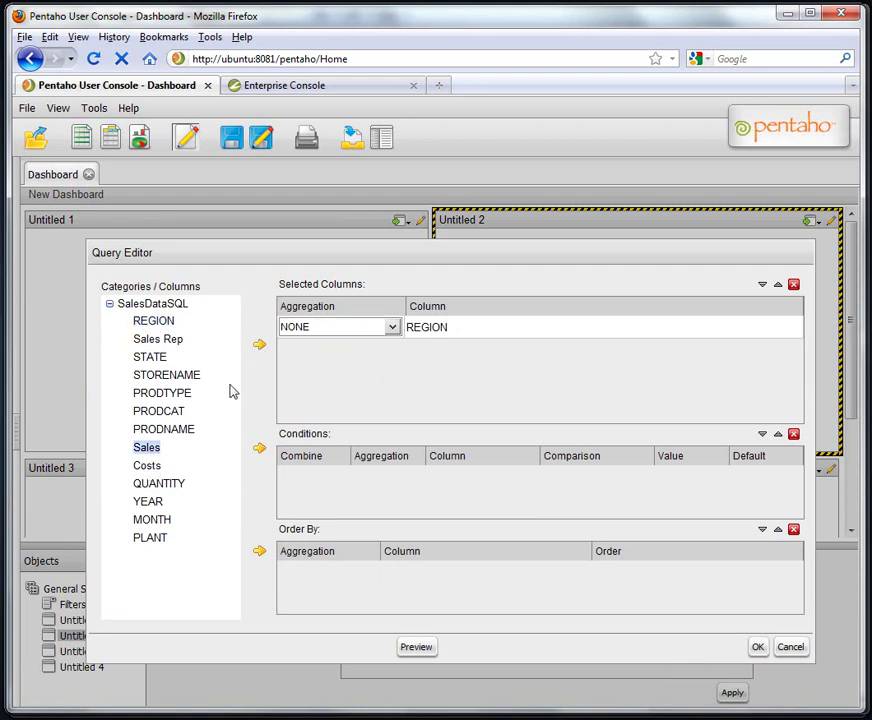
click(259, 345)
click(147, 466)
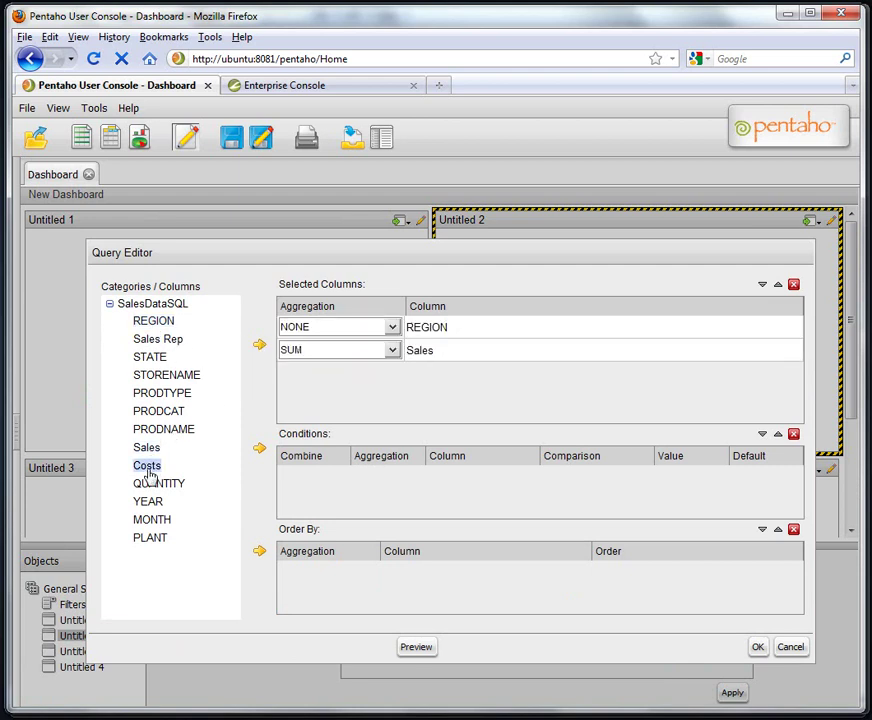
click(259, 345)
click(159, 484)
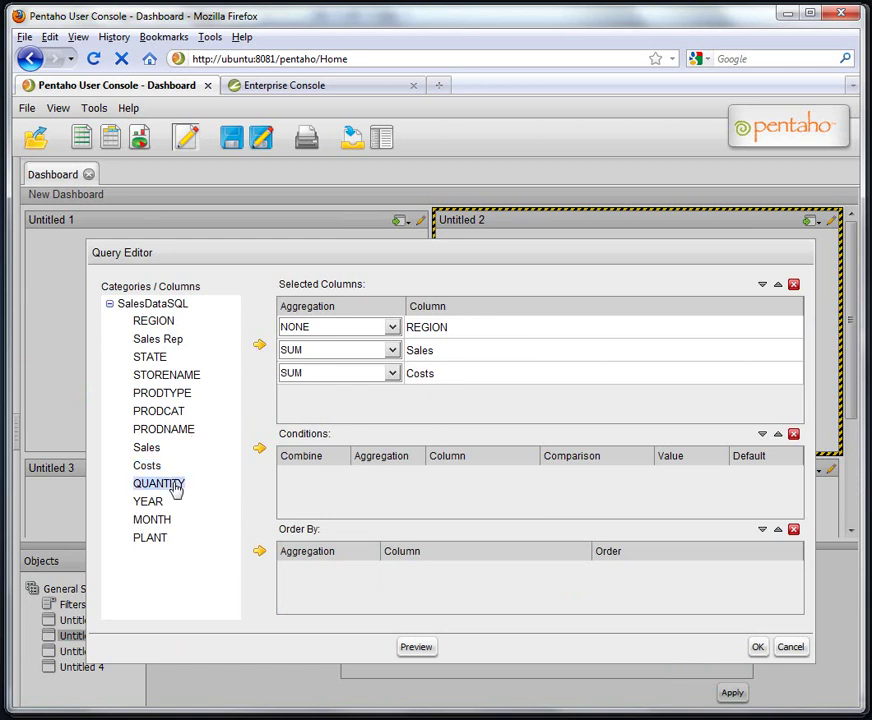
click(259, 346)
click(162, 411)
click(259, 345)
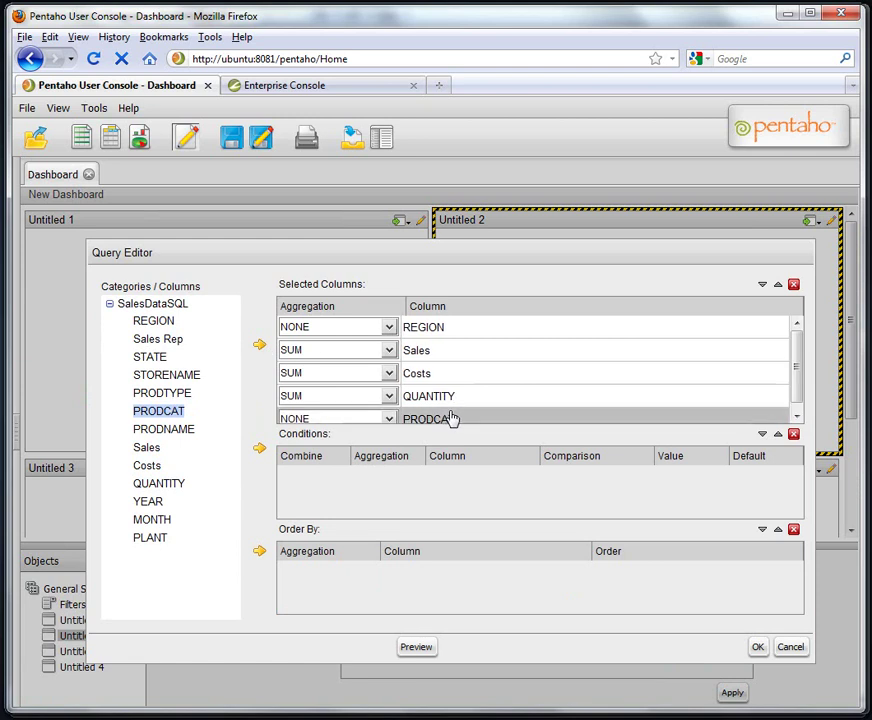
click(778, 285)
click(778, 285)
click(778, 285)
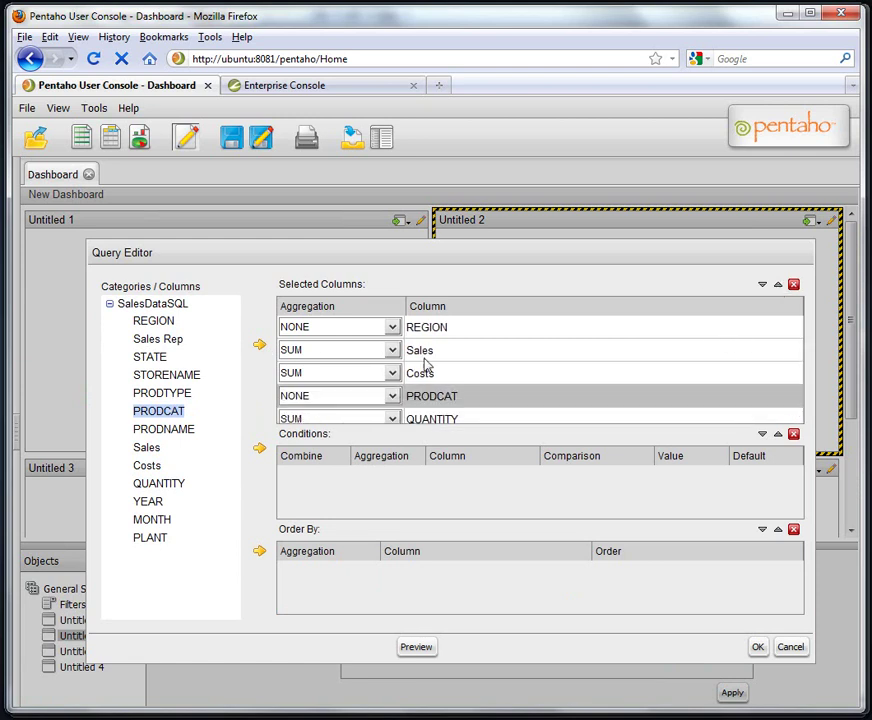
Add a YEAR condition of {year_parm} defaulting to 2010, preview, and confirm the query.
click(150, 502)
click(259, 449)
click(686, 477)
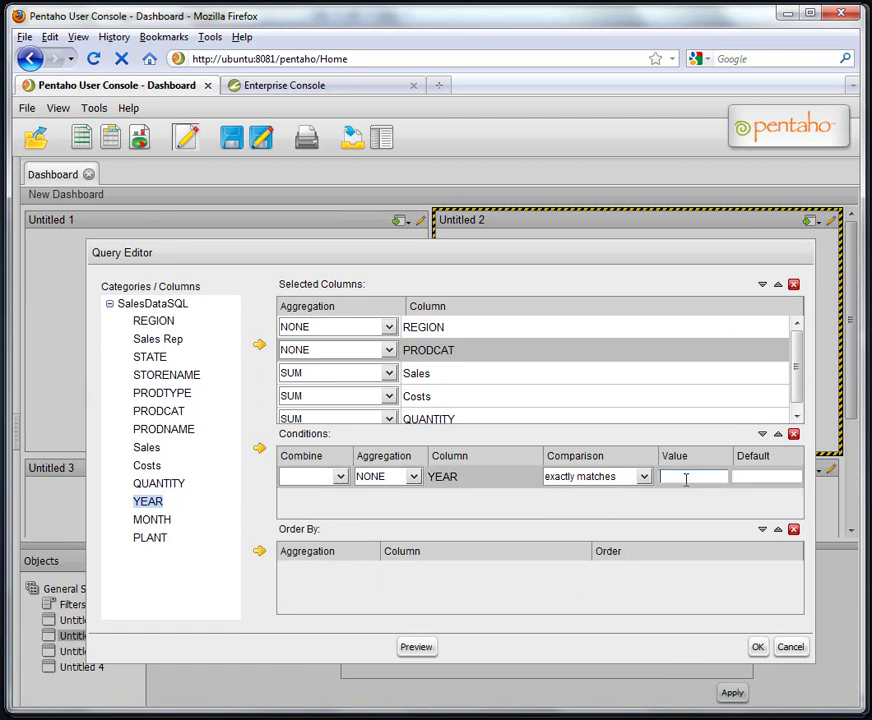
text({year_parm})
key(Tab)
text(2010)
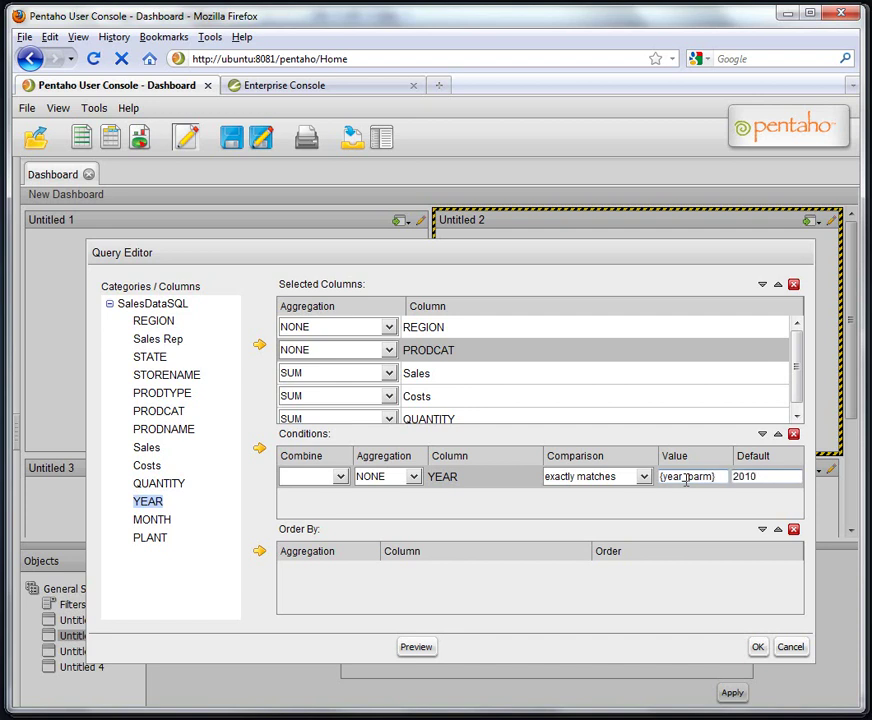
click(418, 649)
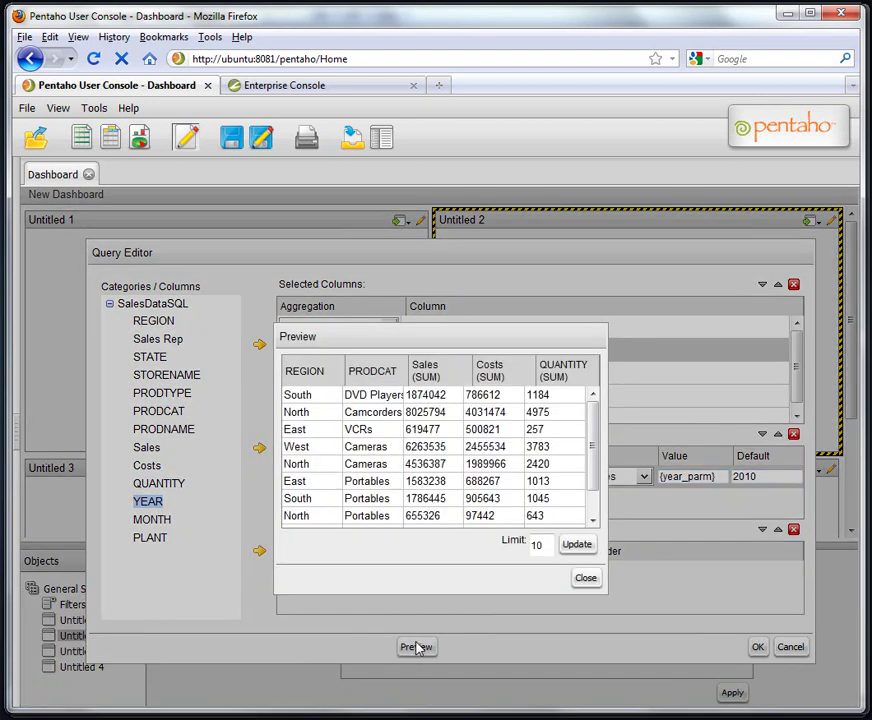
click(585, 578)
click(757, 647)
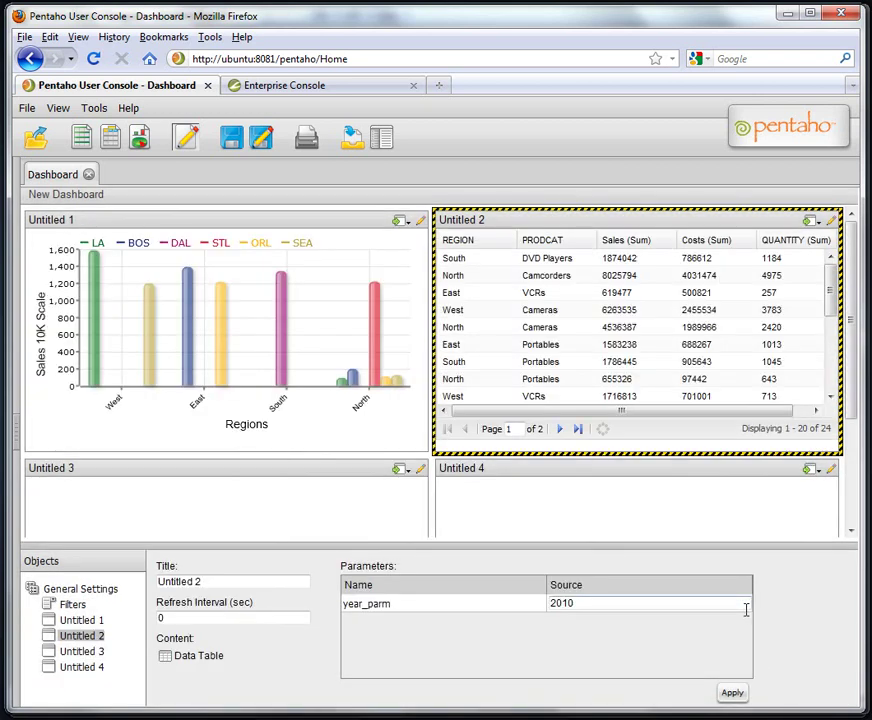
Change the table's year_parm source value from 2010 to 2009 and apply.
click(610, 605)
drag(610, 606, 551, 608)
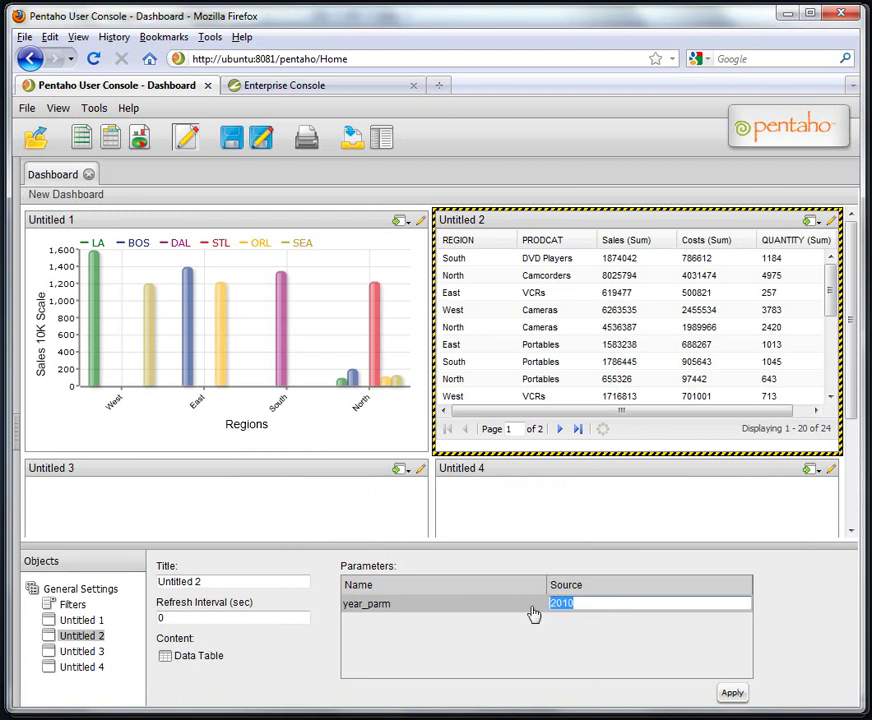
text(2009)
click(733, 696)
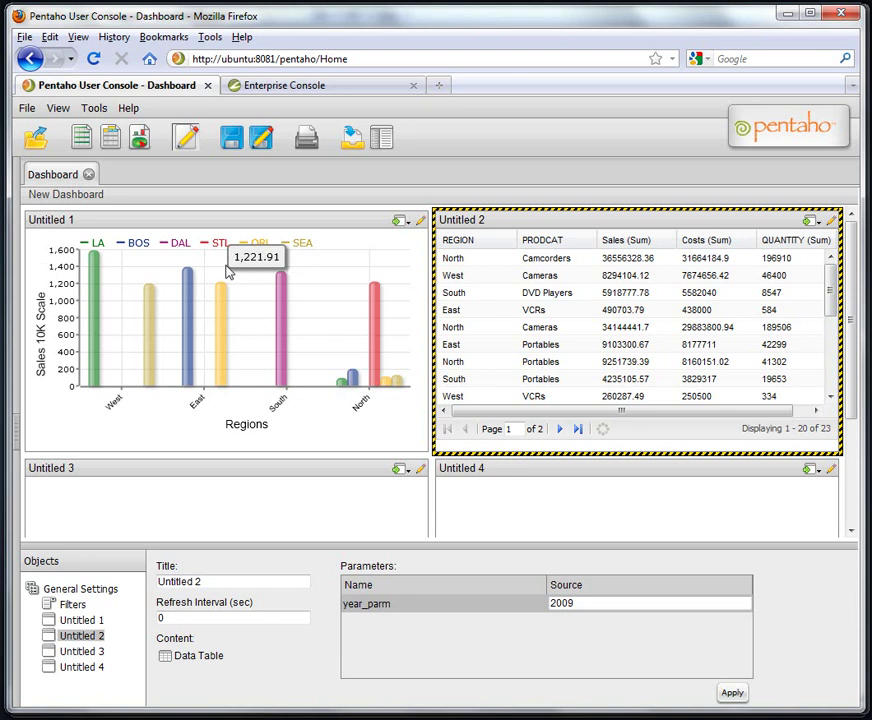
Change the chart's year_parm source value from 2010 to 2009 and apply.
click(226, 225)
click(599, 603)
drag(599, 603, 479, 601)
text(2009)
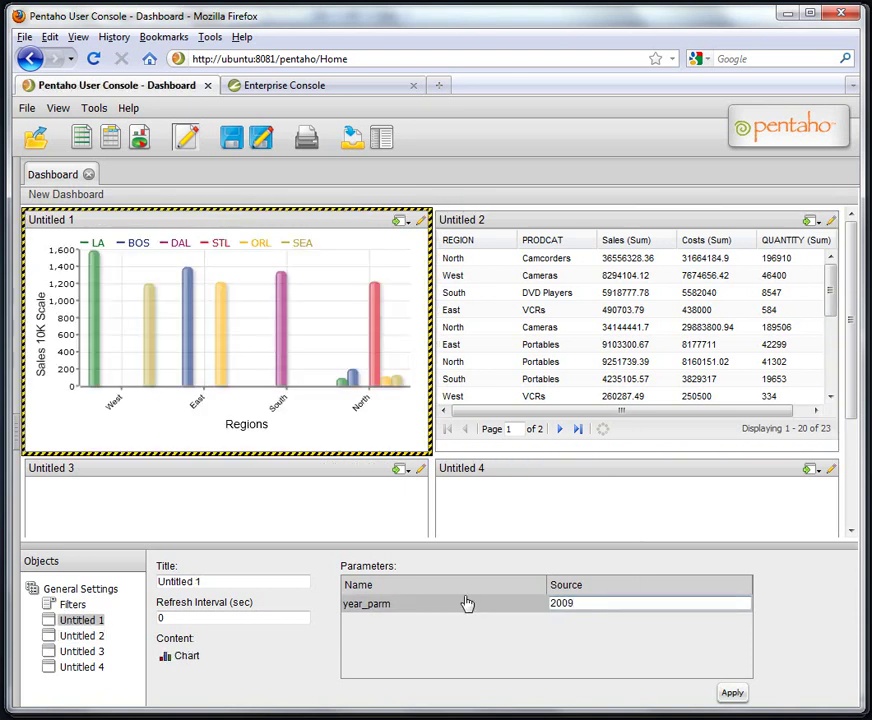
click(733, 693)
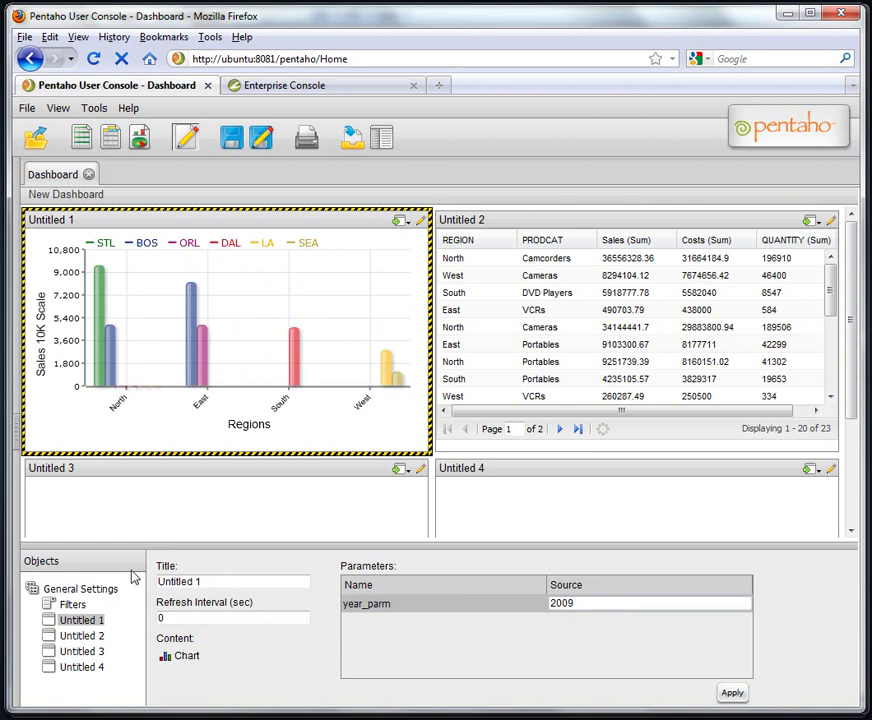
Show the filter toolbar and add a new filter named 'Select a Year'.
click(80, 606)
click(162, 568)
click(349, 586)
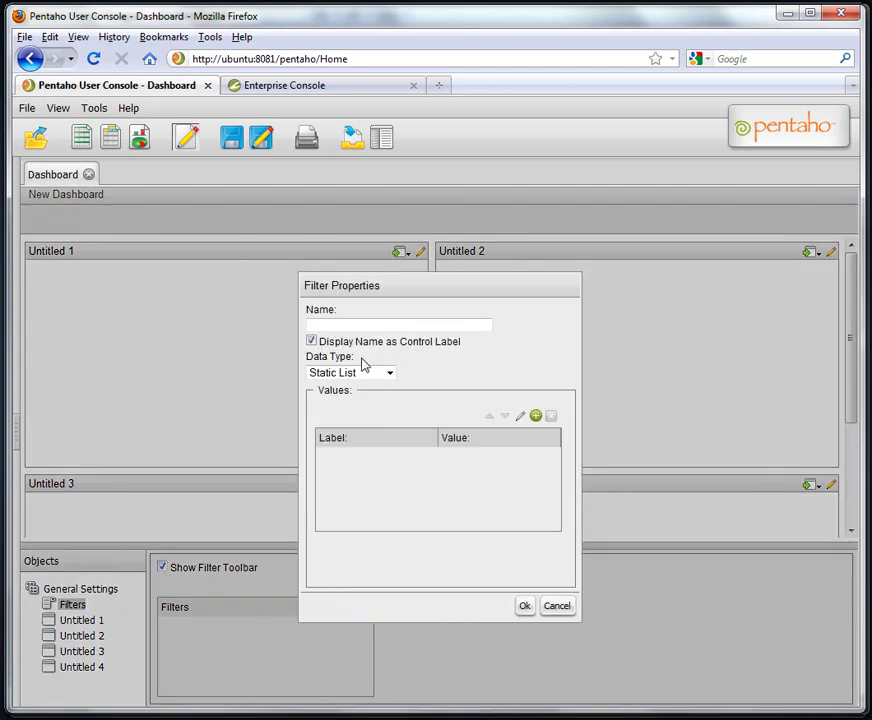
click(348, 325)
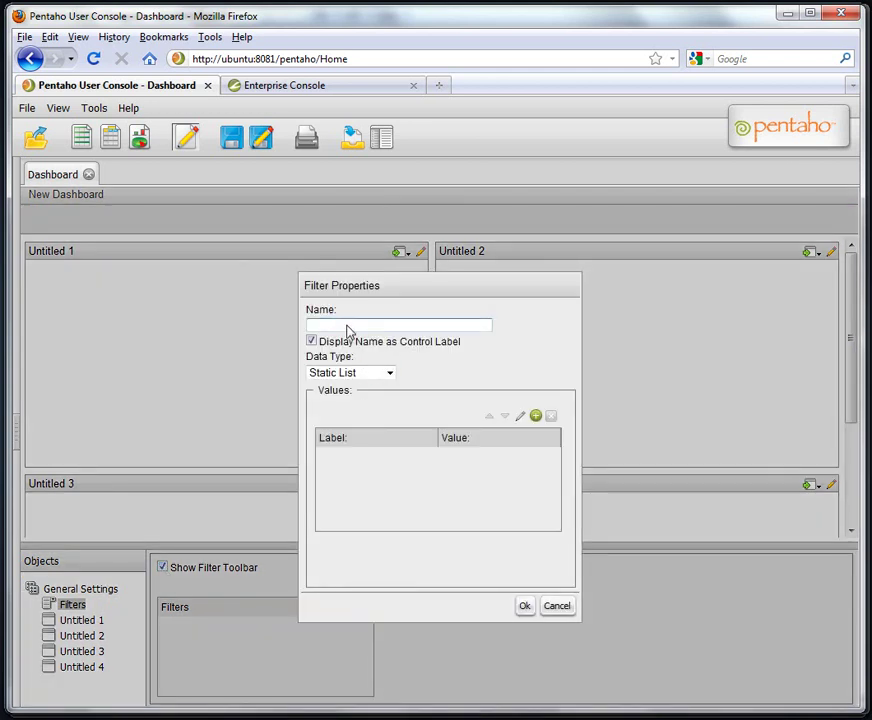
key(ctrl+s)
text(ct)
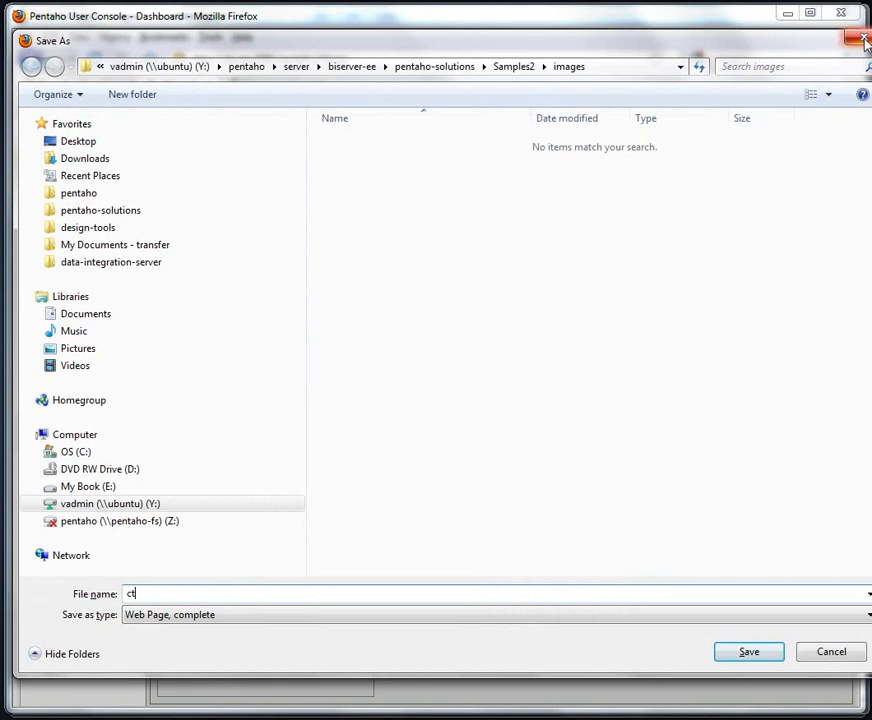
key(Escape)
text(Select a Year)
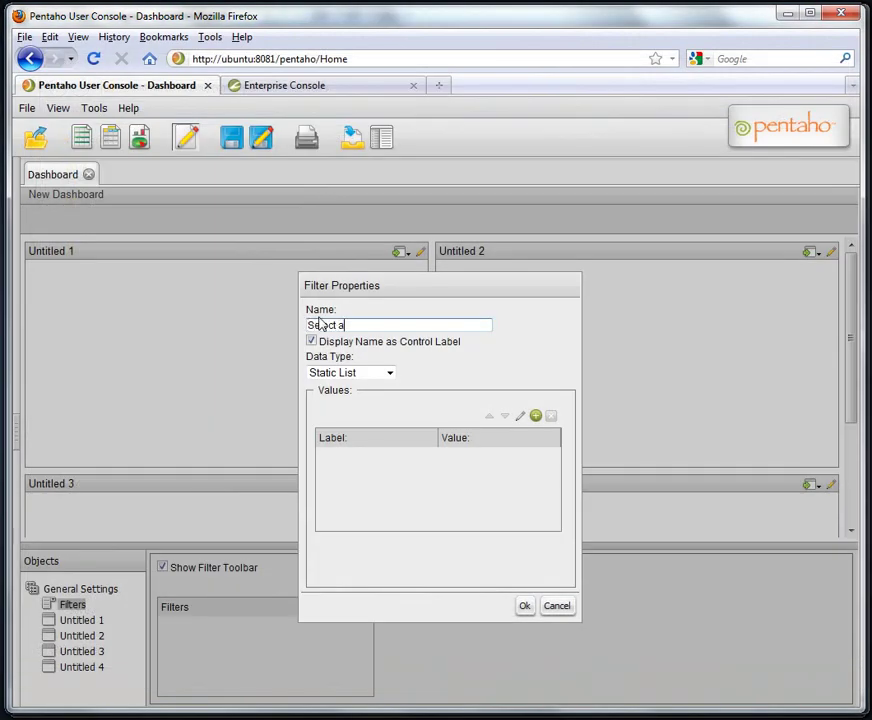
Set the filter's data type to Metadata List with SalesDataSQL as its source.
click(389, 374)
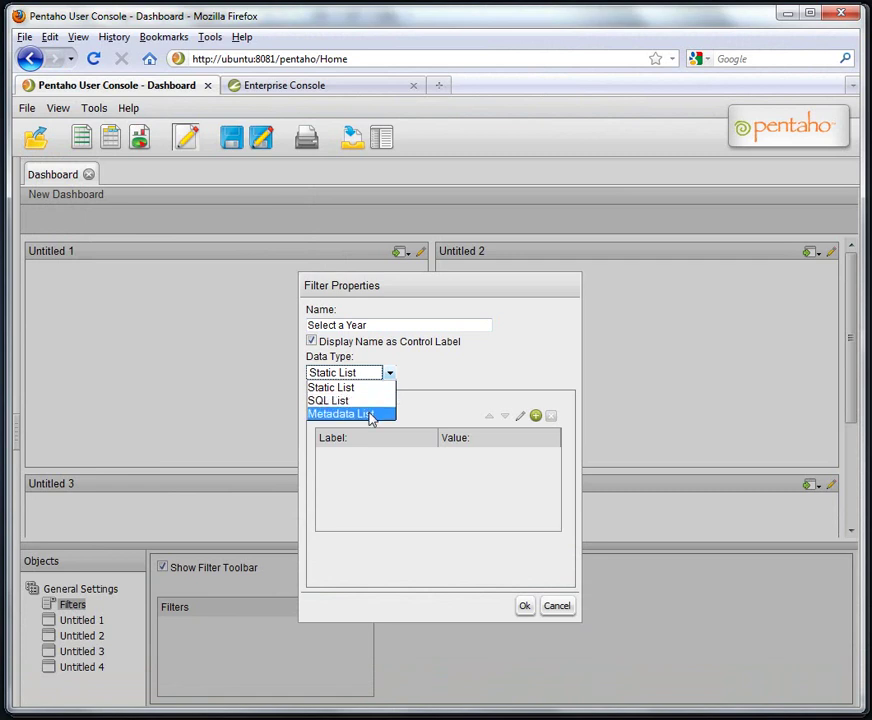
click(370, 415)
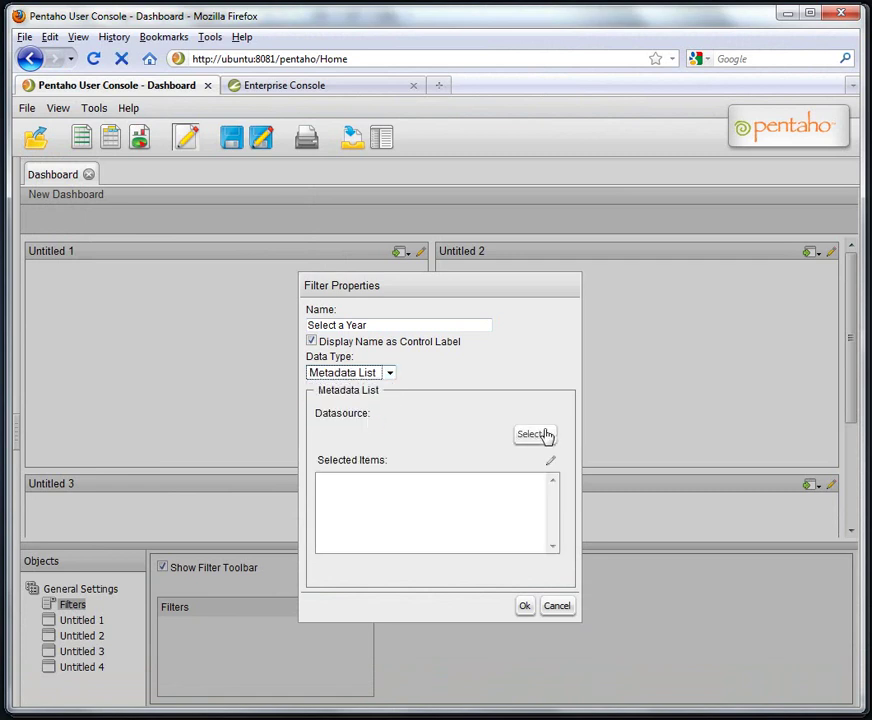
click(540, 435)
click(527, 521)
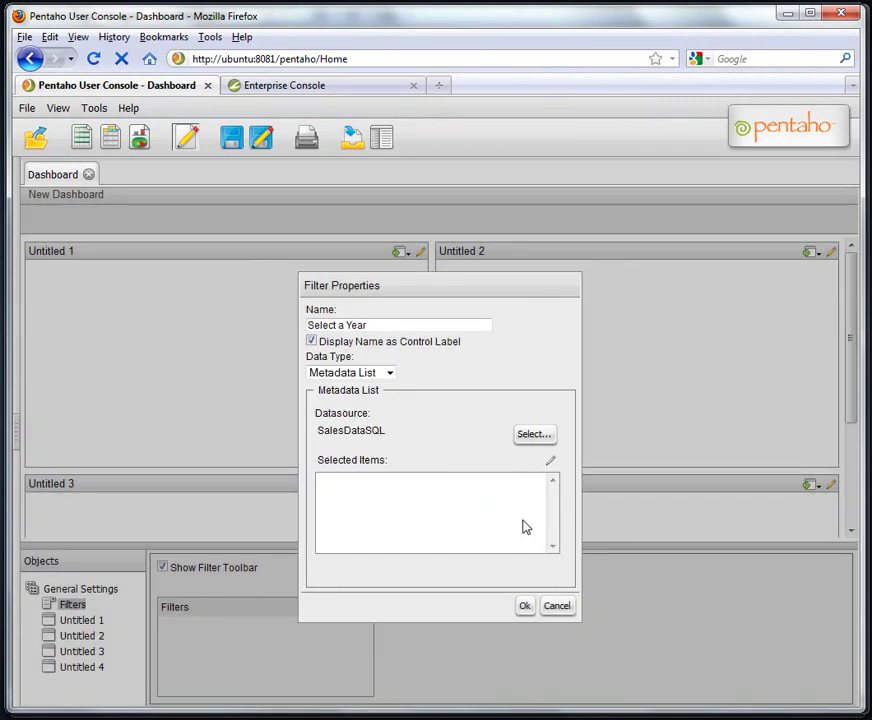
Build the filter's query from the YEAR column and save the filter.
click(526, 527)
click(110, 304)
click(163, 500)
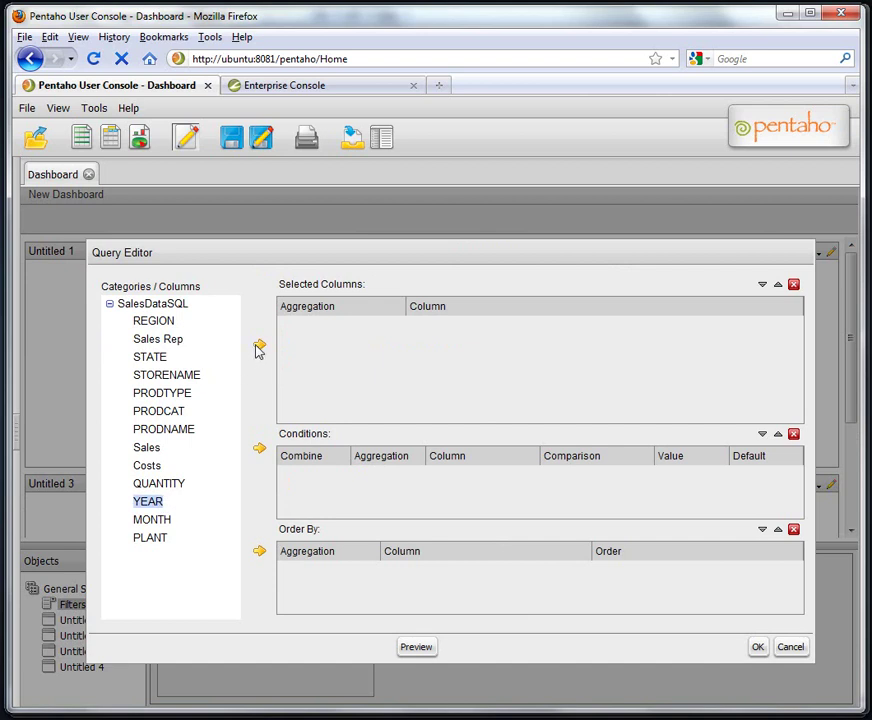
click(190, 358)
click(161, 502)
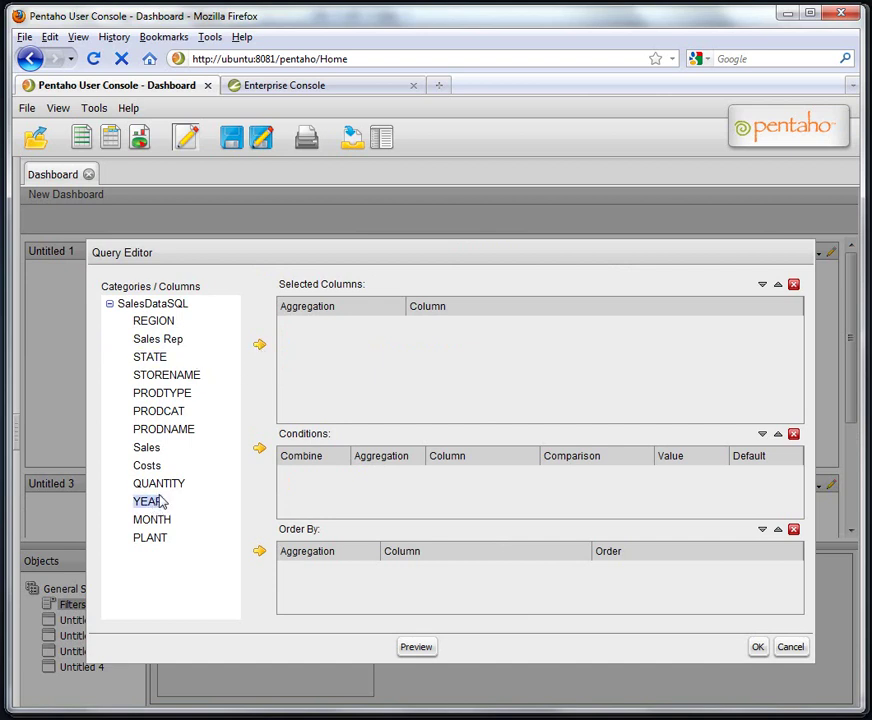
click(261, 347)
click(758, 648)
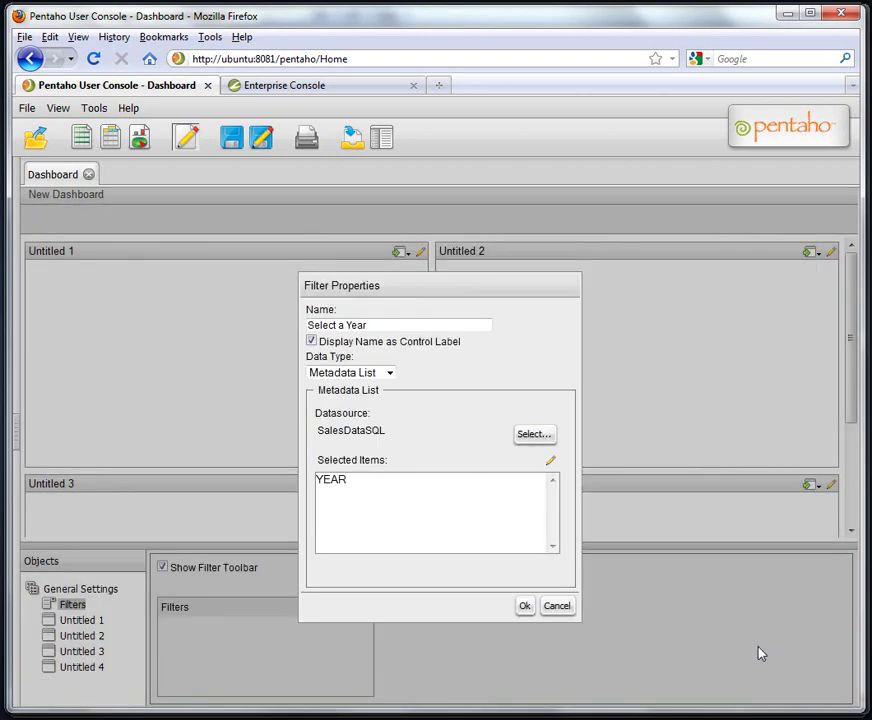
click(523, 605)
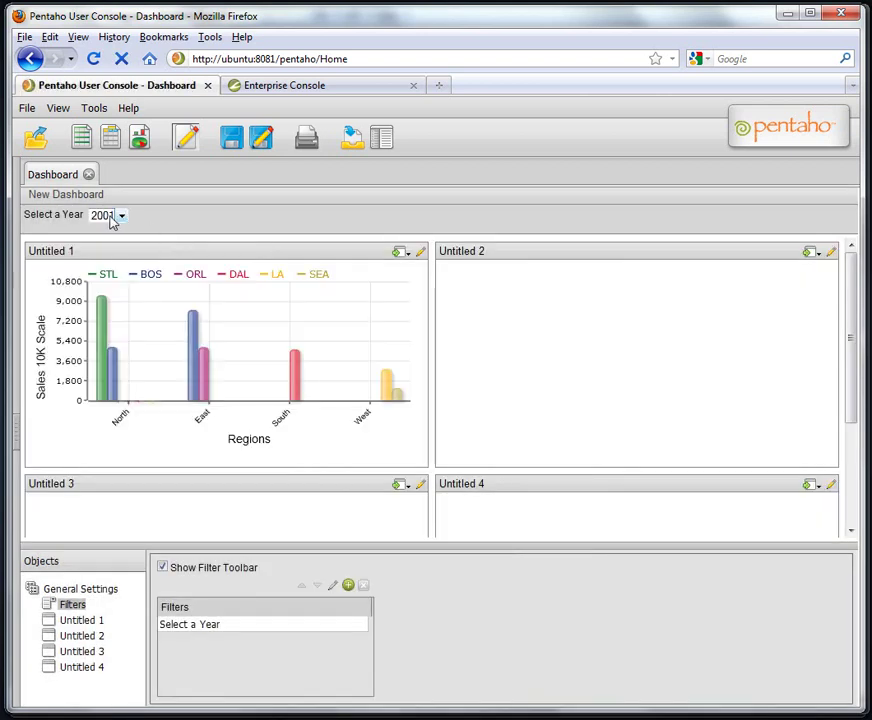
Link the chart's year_parm source to the Select a Year filter and apply.
click(118, 218)
click(118, 224)
click(160, 255)
click(741, 607)
click(726, 624)
click(729, 693)
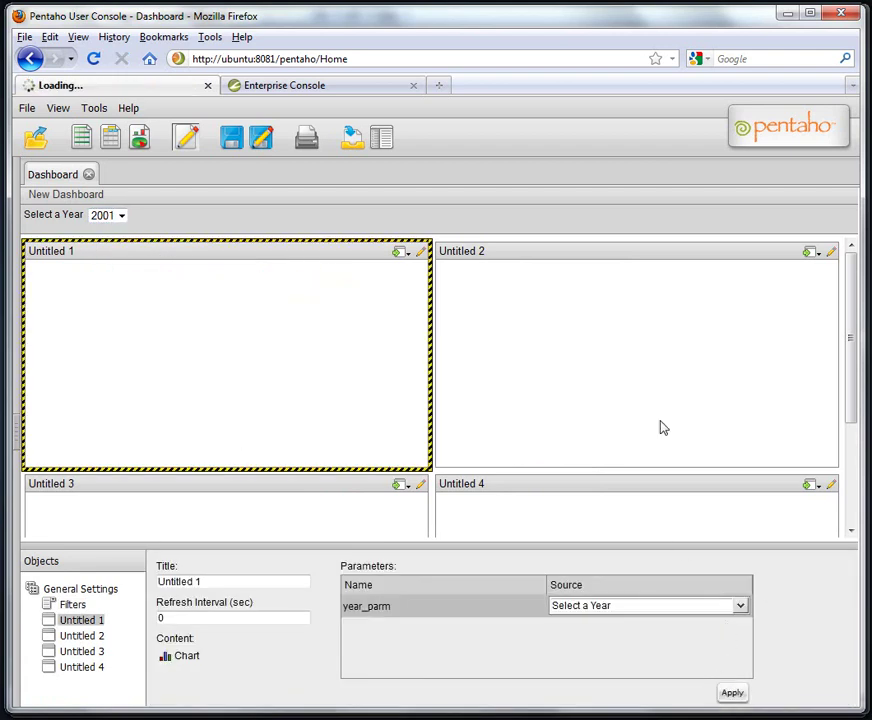
Link the table's year_parm source to the Select a Year filter and apply.
click(600, 256)
click(741, 606)
click(732, 626)
click(732, 693)
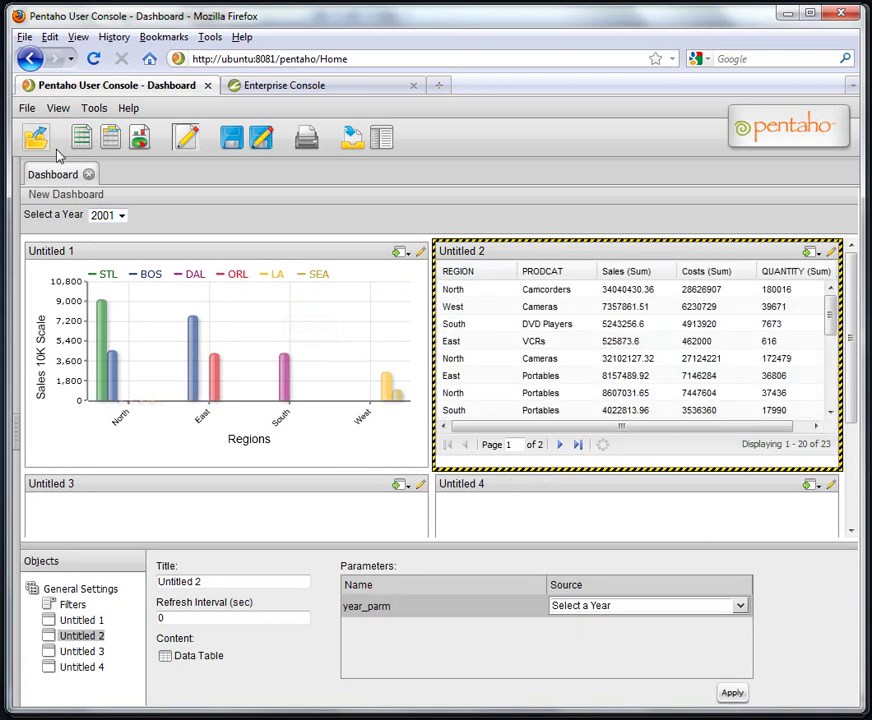
Test the filter by selecting years 2000, 2010, then finally 1999.
click(121, 215)
click(102, 243)
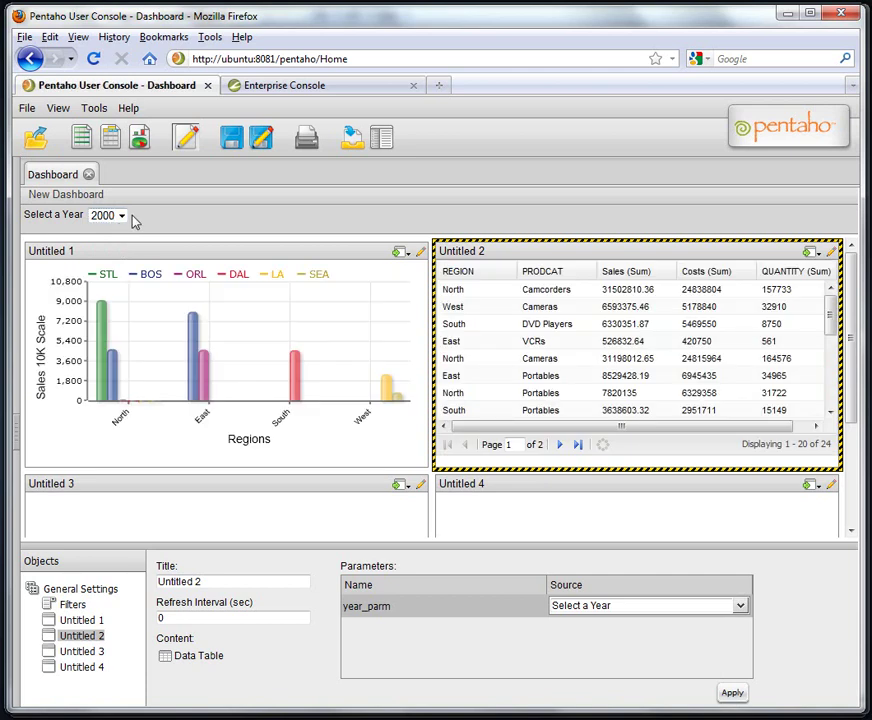
click(121, 216)
click(104, 270)
click(121, 215)
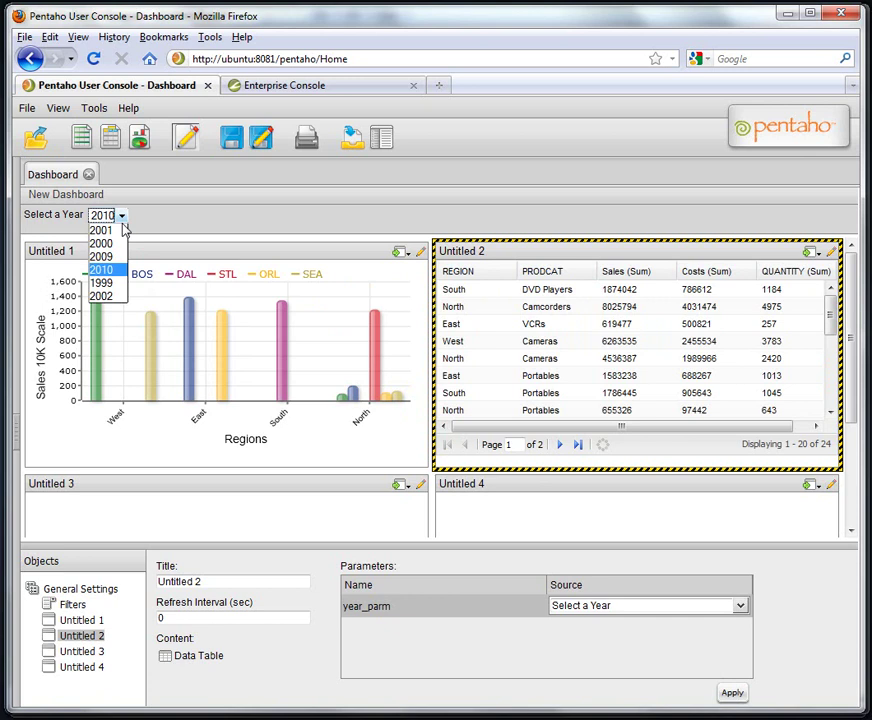
click(104, 283)
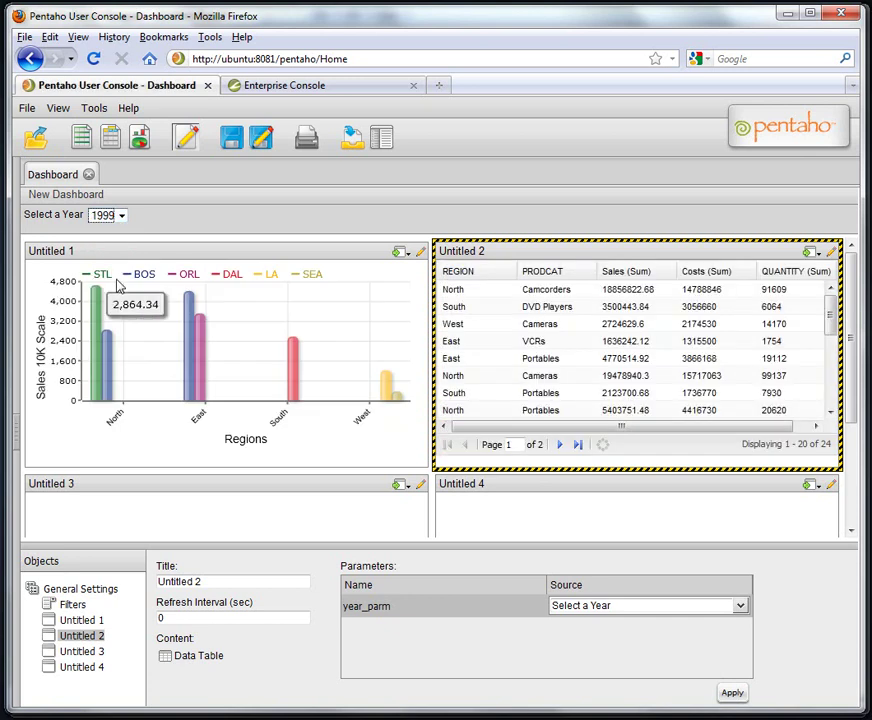